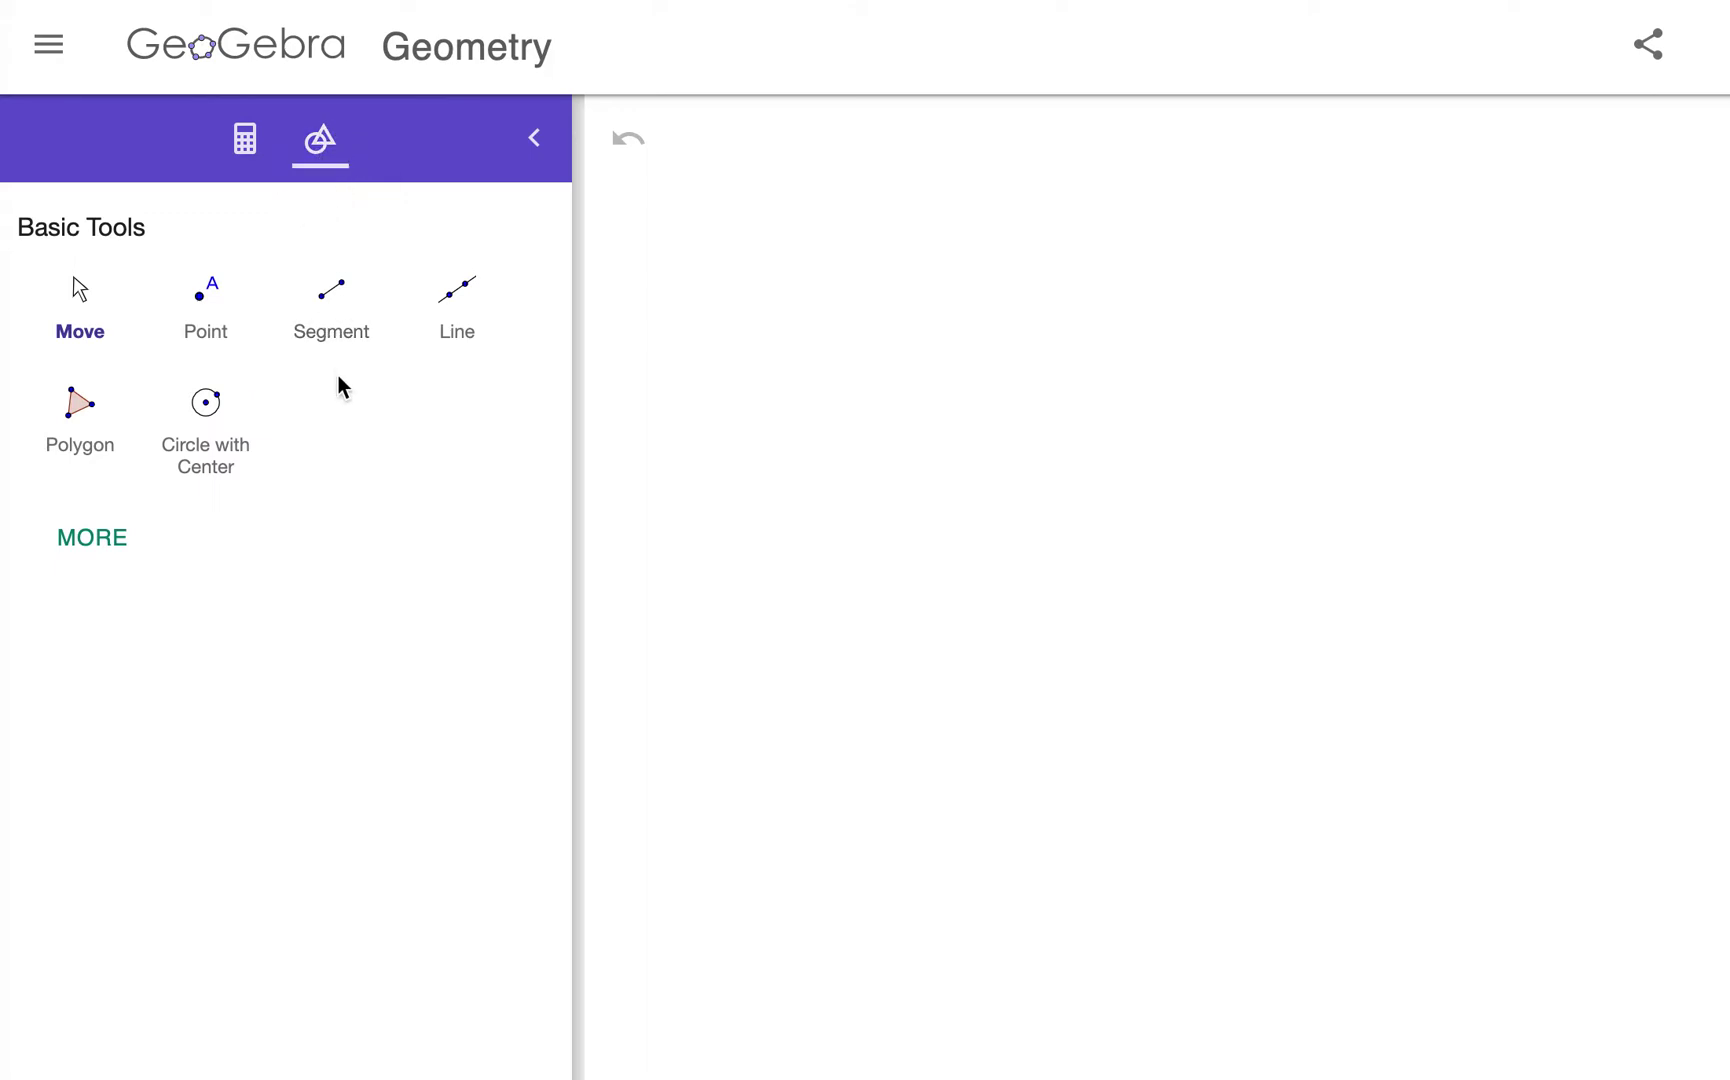
# Step: Place a text label reading the student's name and P1 near the canvas centre, discarding an accidental empty text box
pyautogui.click(80, 548)
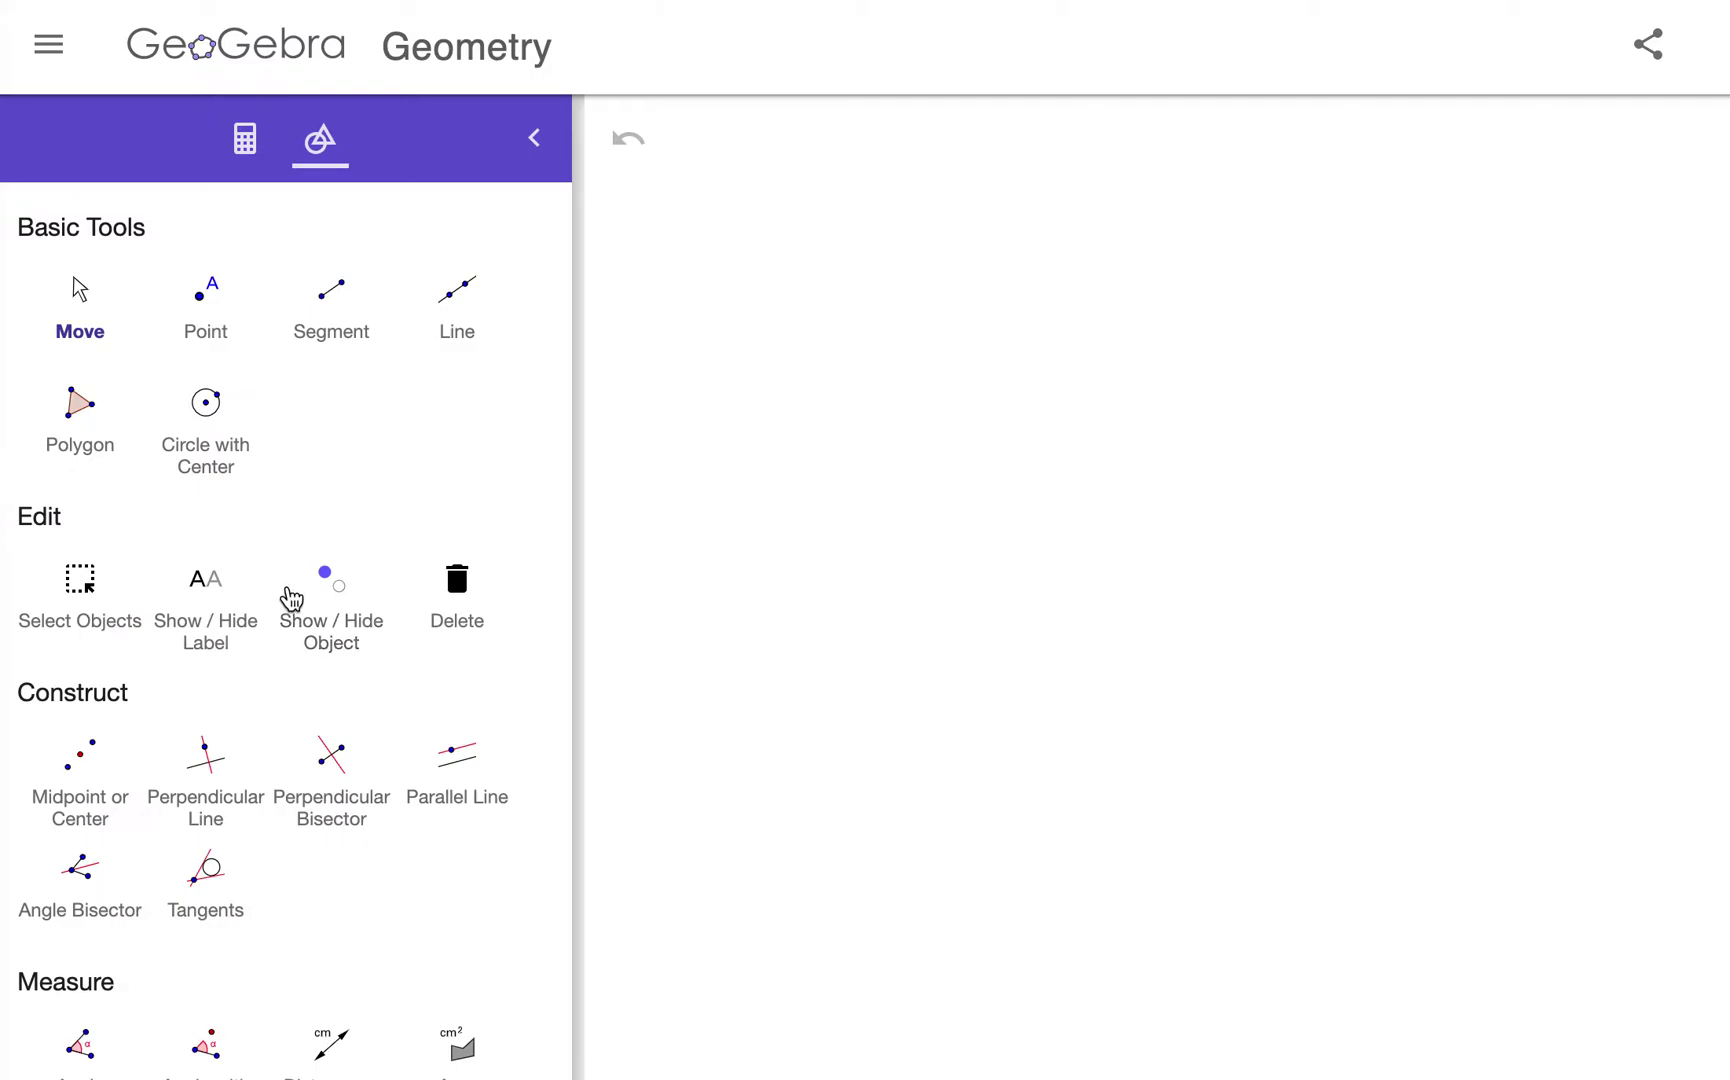
pyautogui.scroll(-15, 291, 598)
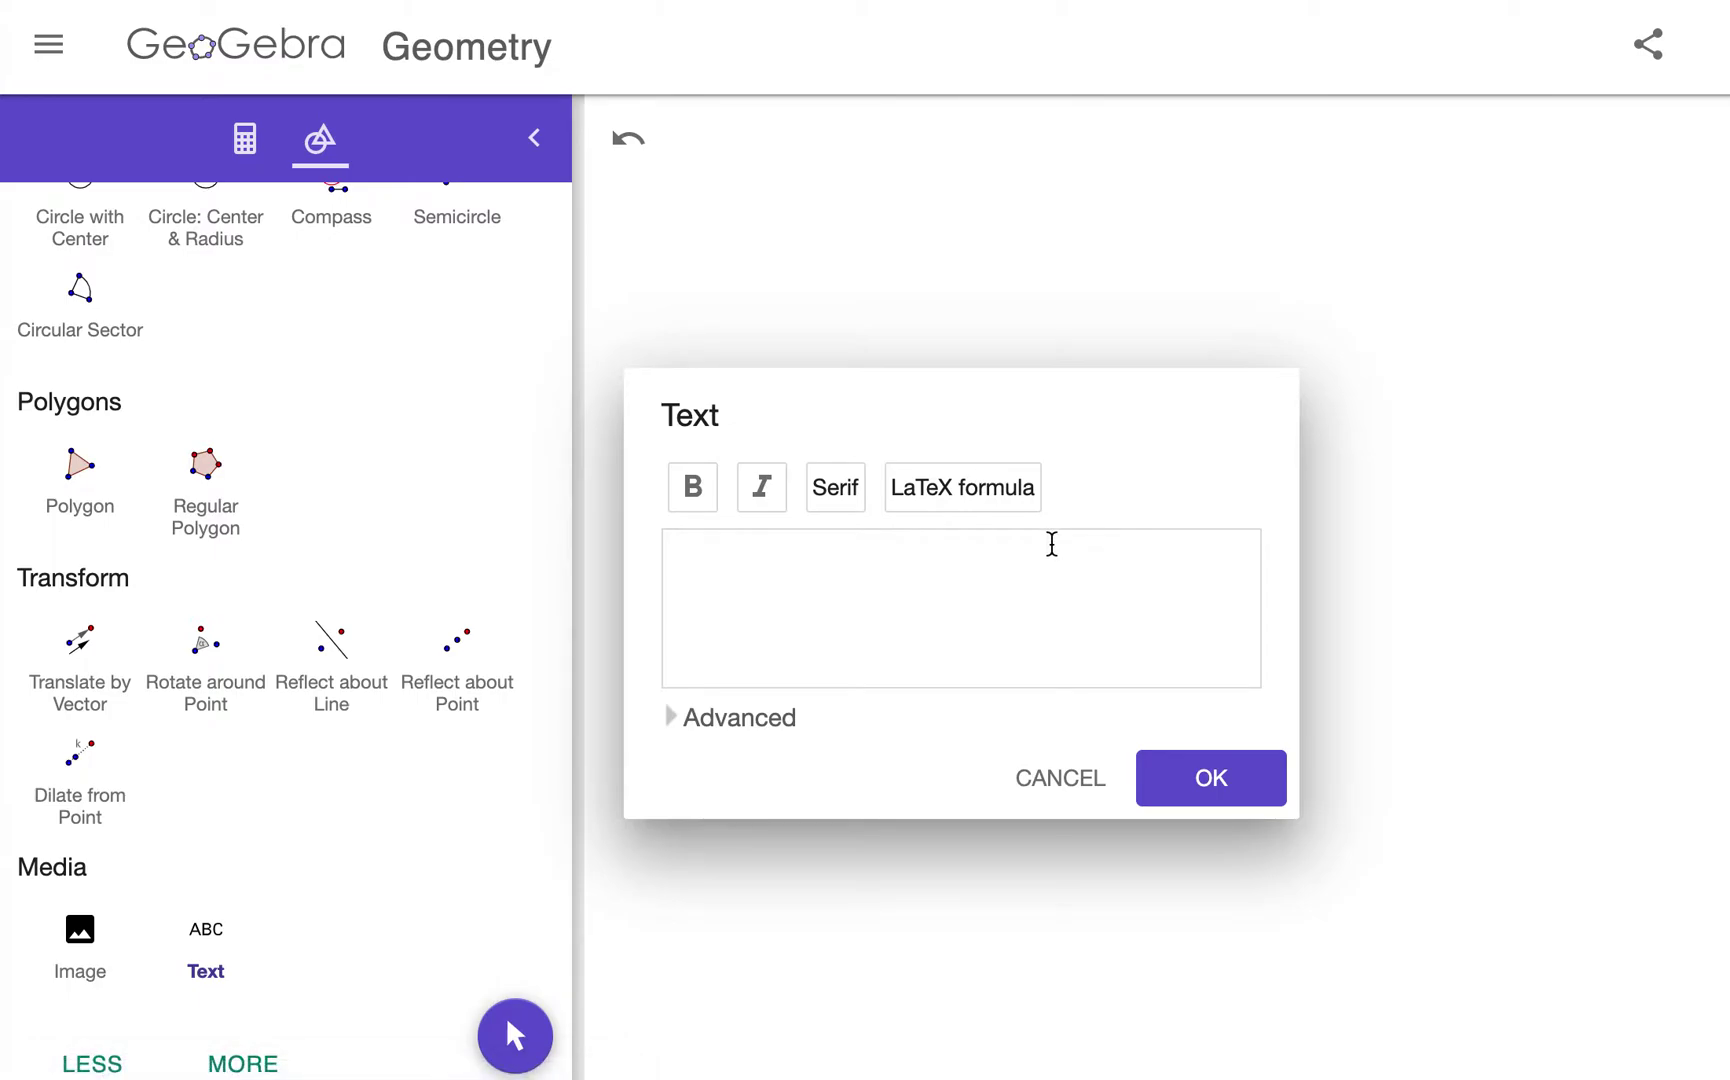
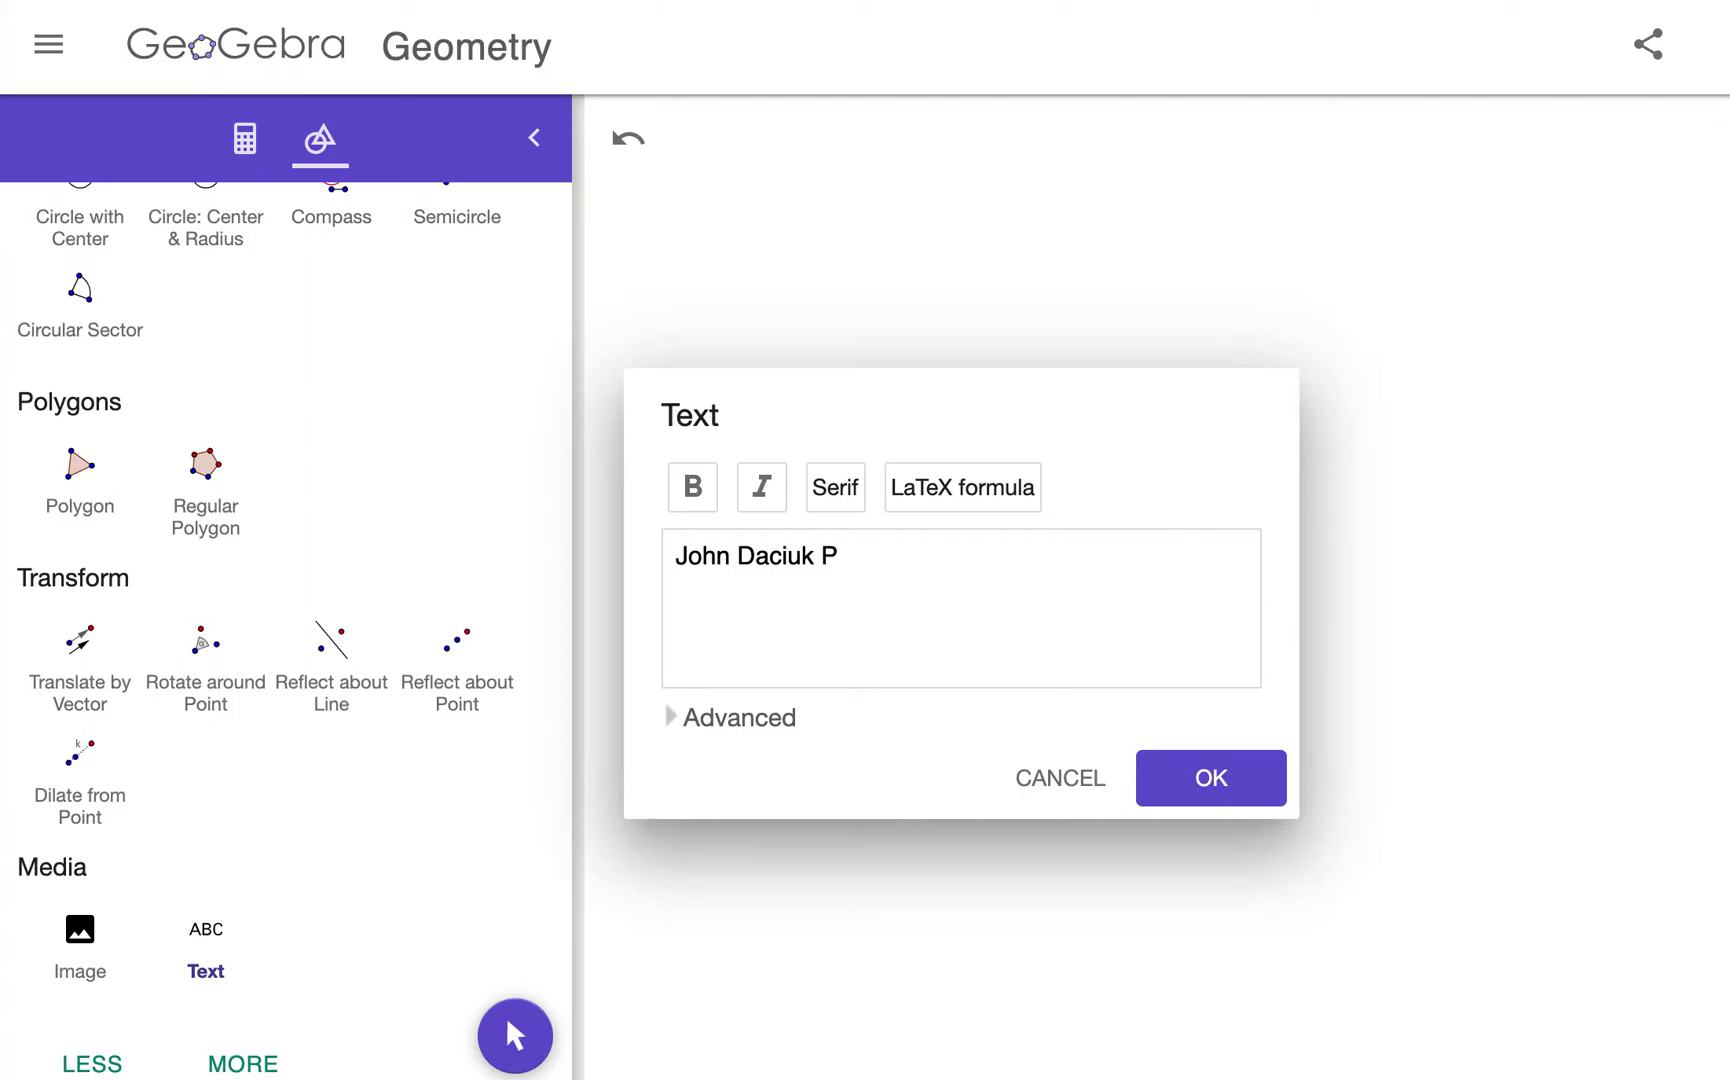
pyautogui.click(1211, 778)
pyautogui.click(1145, 527)
pyautogui.click(1079, 779)
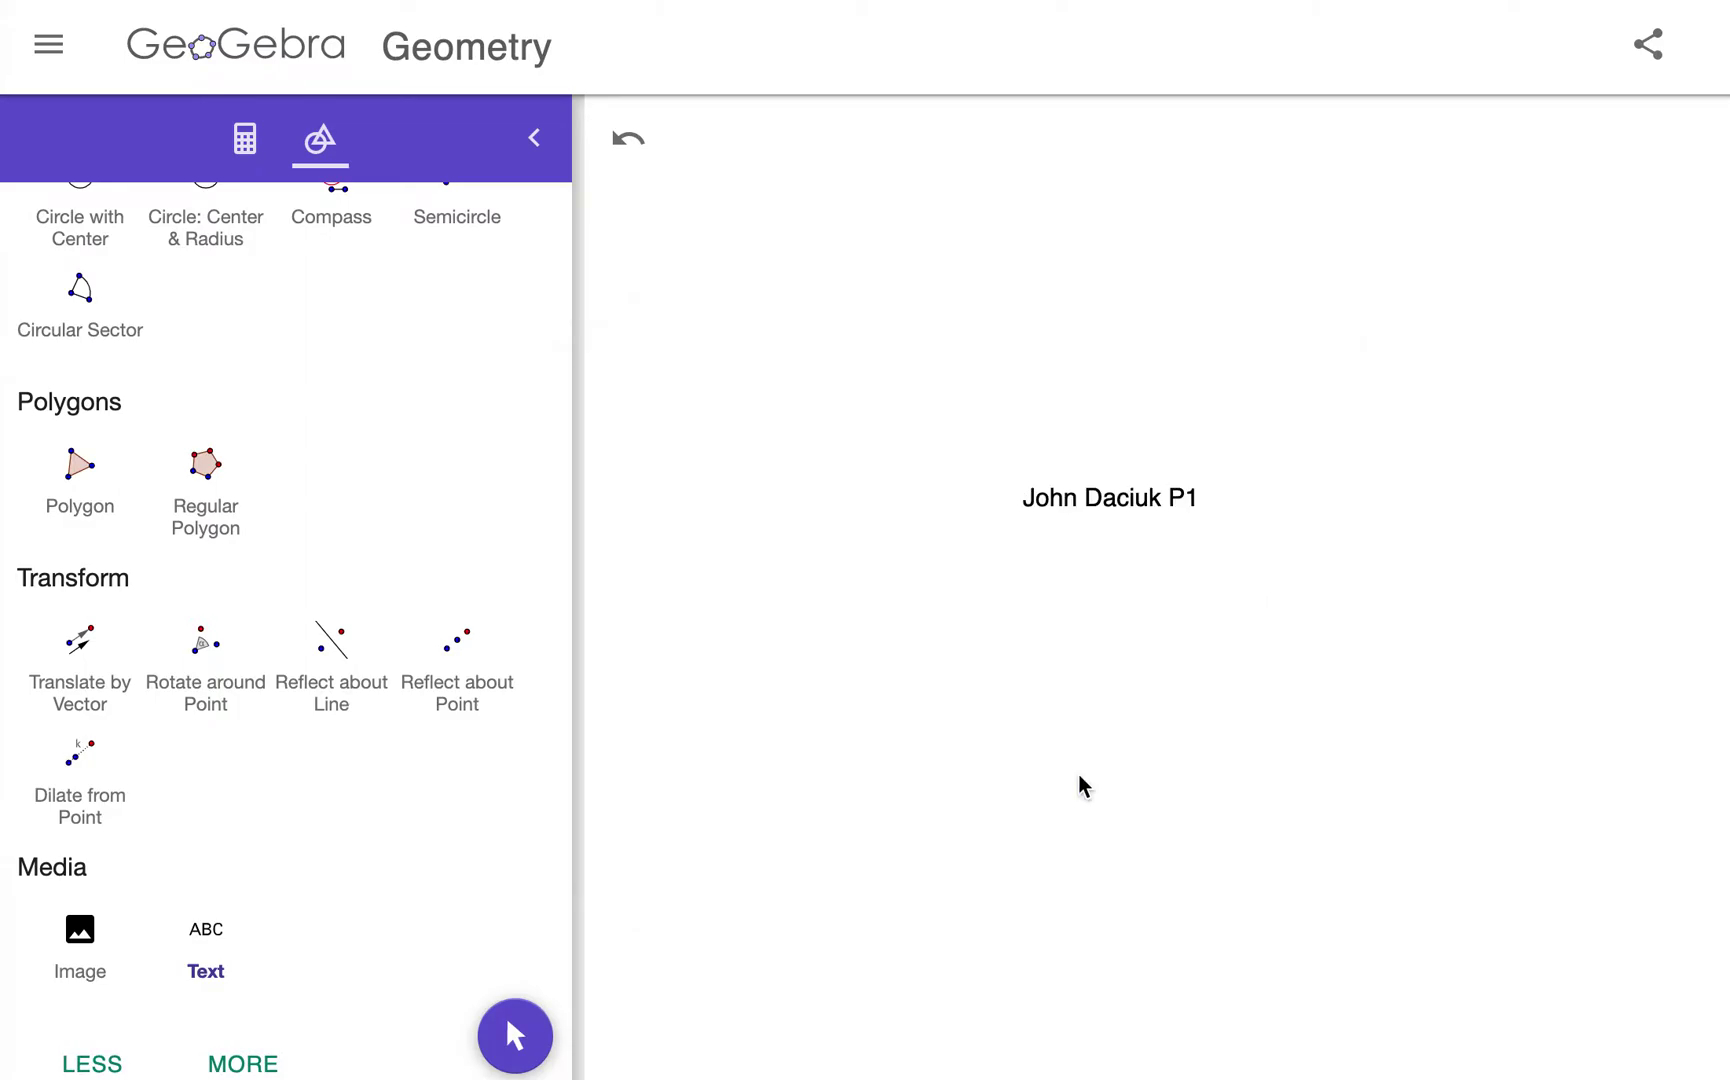
# Step: Drag the name label to the lower right of the canvas
pyautogui.scroll(10, 350, 462)
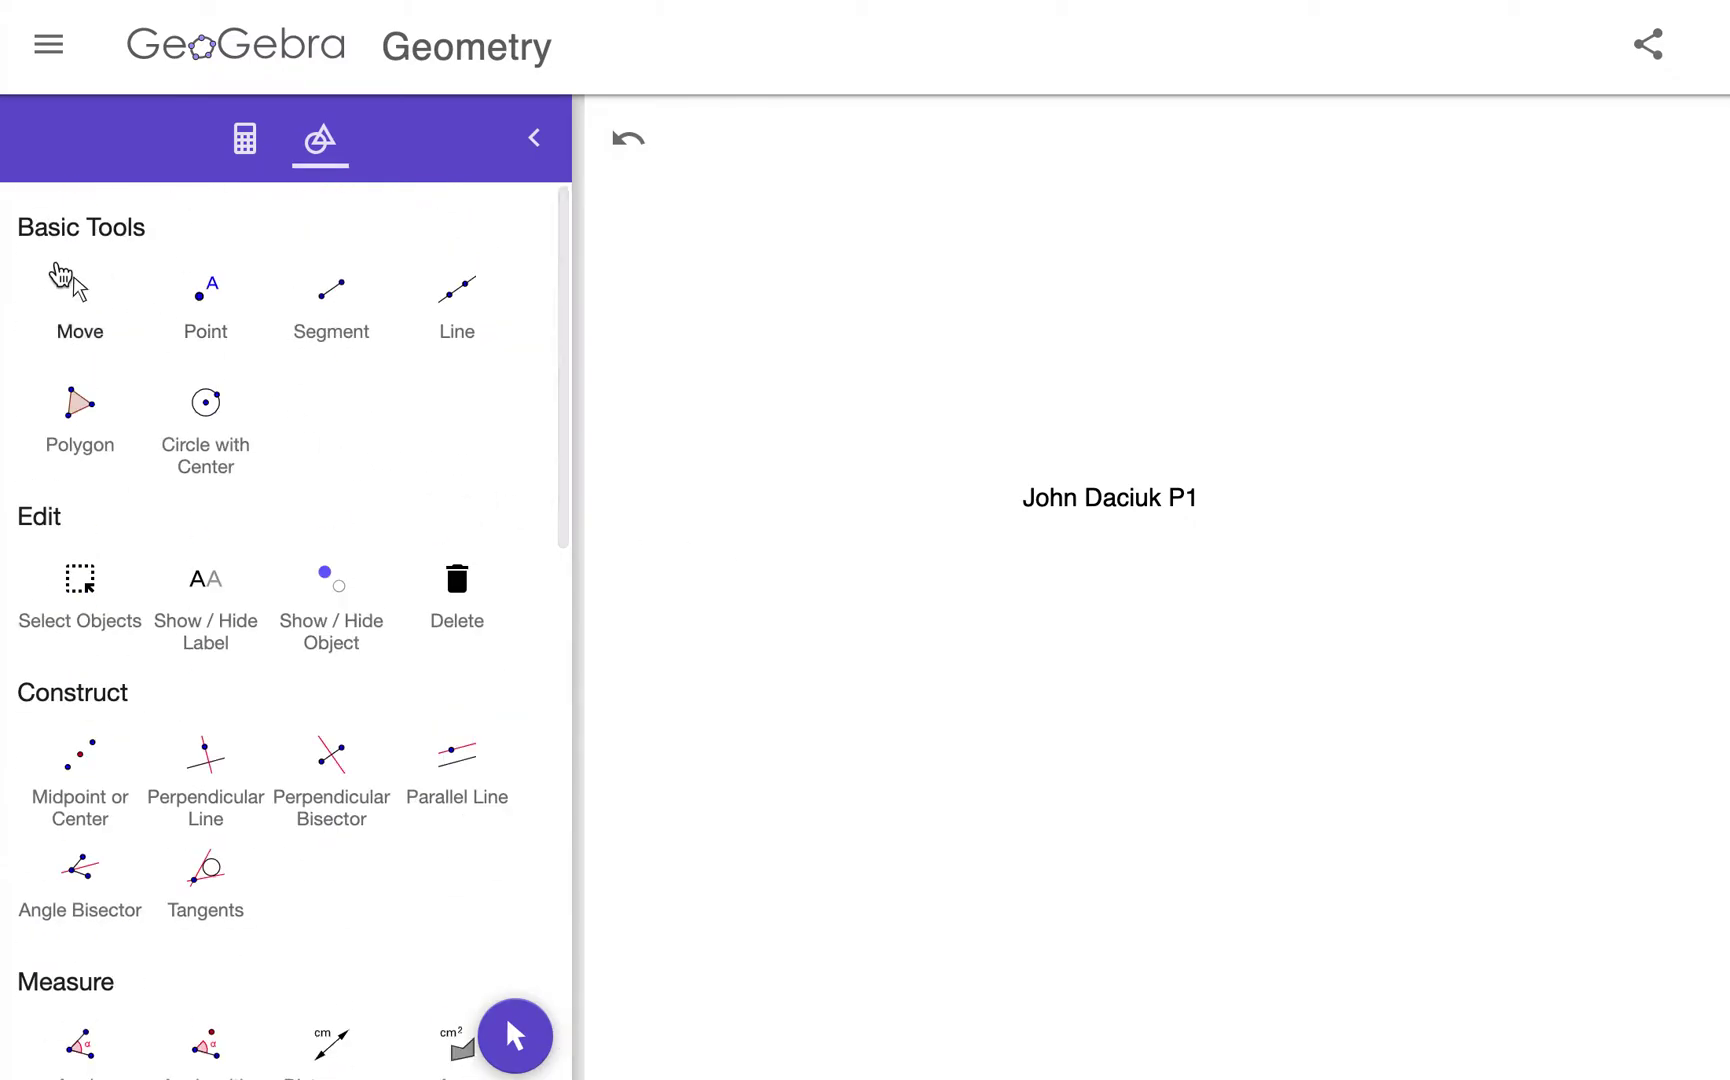
pyautogui.click(70, 285)
pyautogui.moveTo(1095, 492); pyautogui.dragTo(1563, 722)
# Step: Draw a regular four-vertex square ABCD from vertical side AB above the label
pyautogui.scroll(-9, 401, 614)
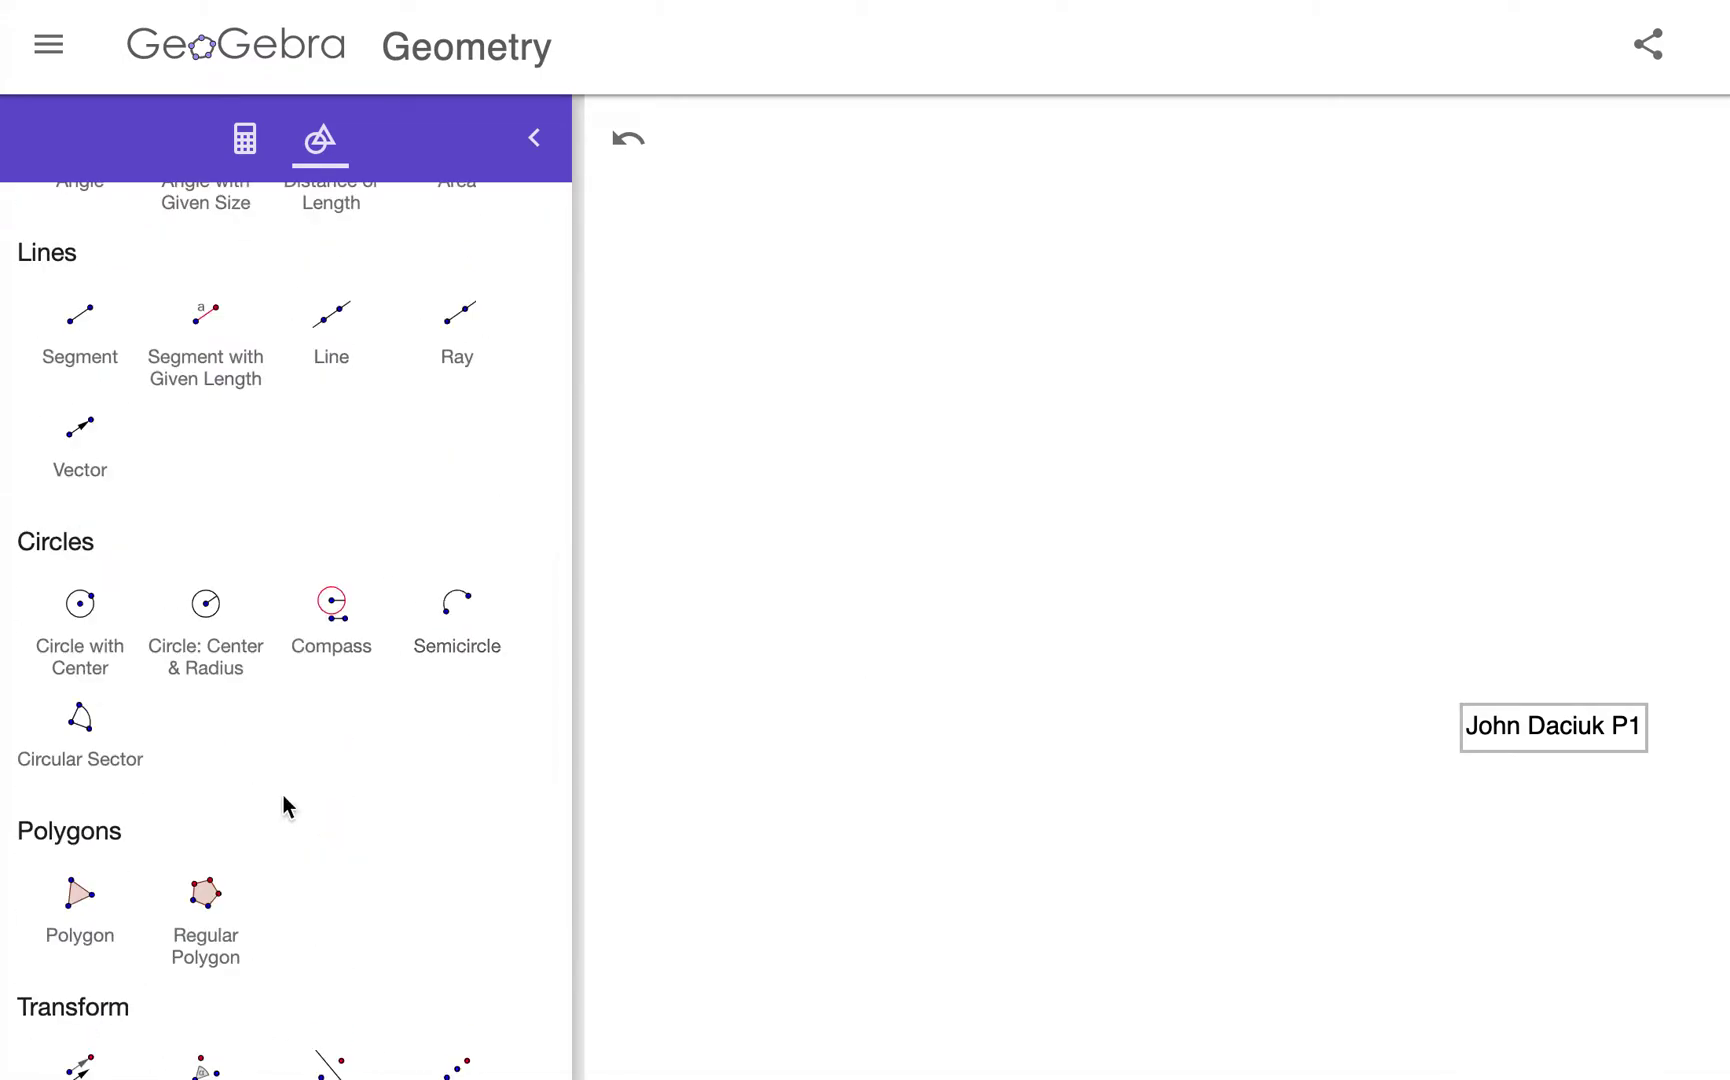
pyautogui.scroll(-1, 239, 976)
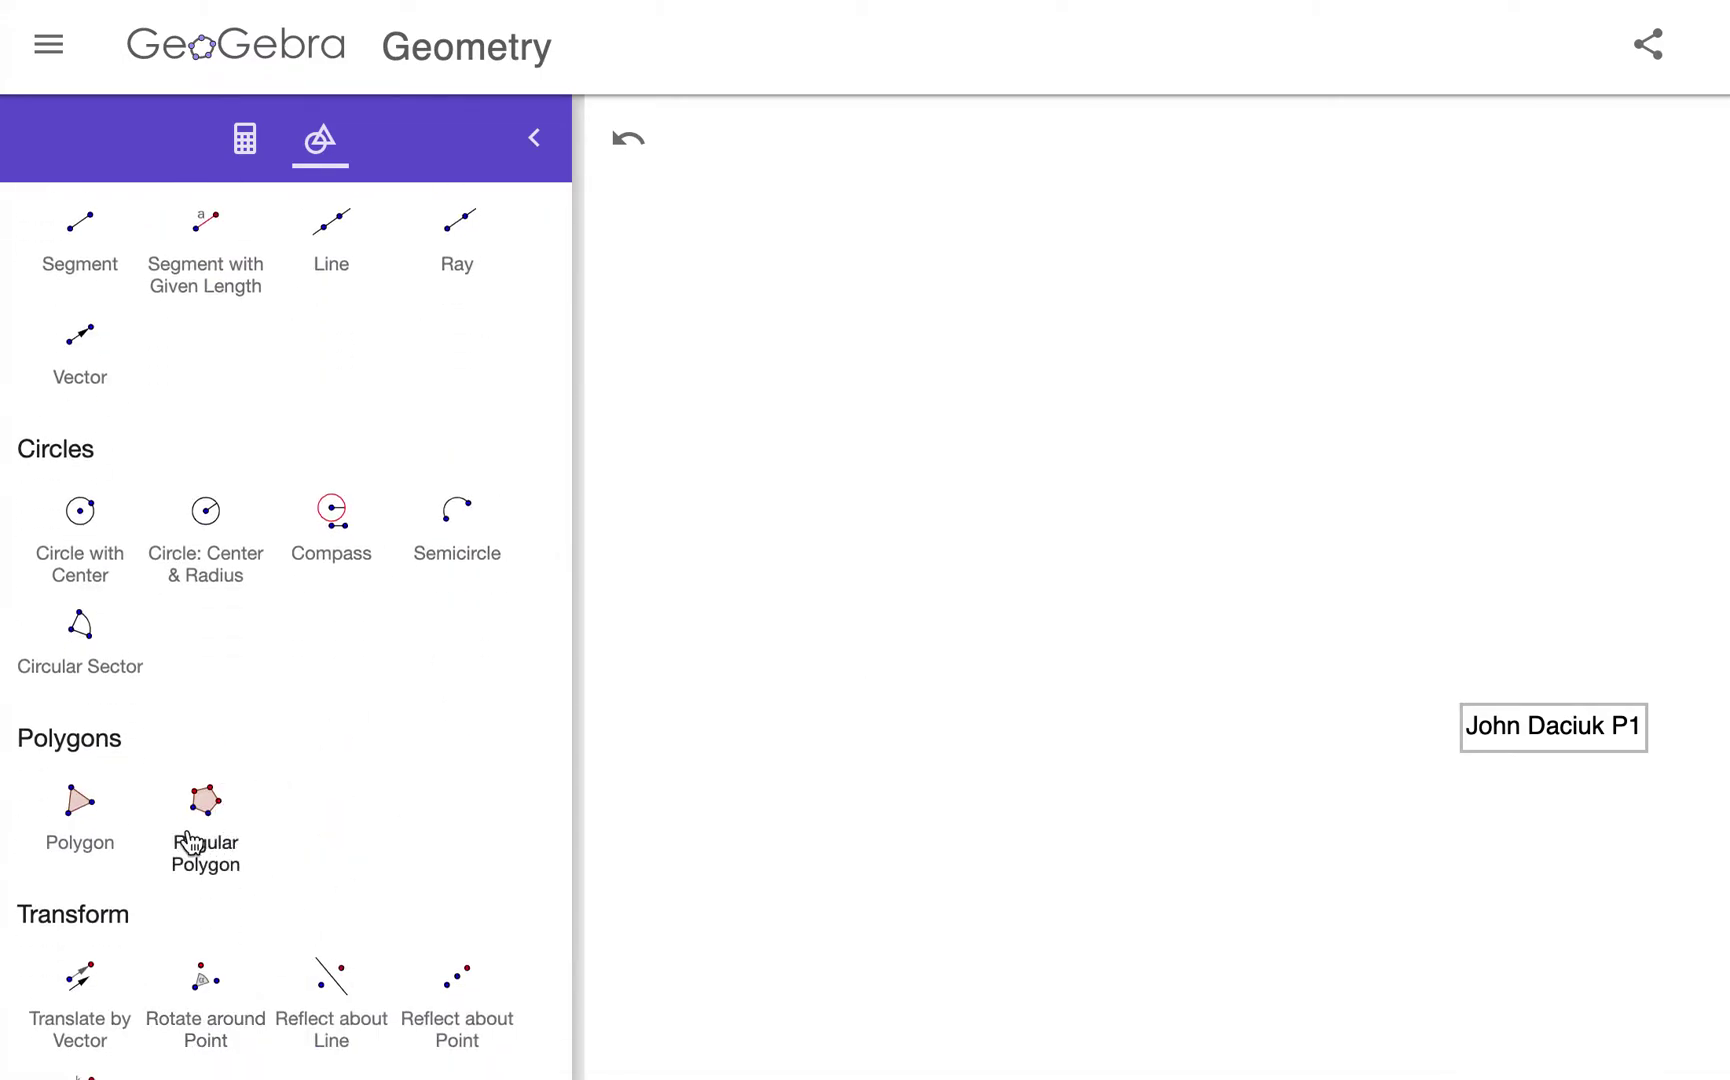
pyautogui.scroll(-3, 259, 814)
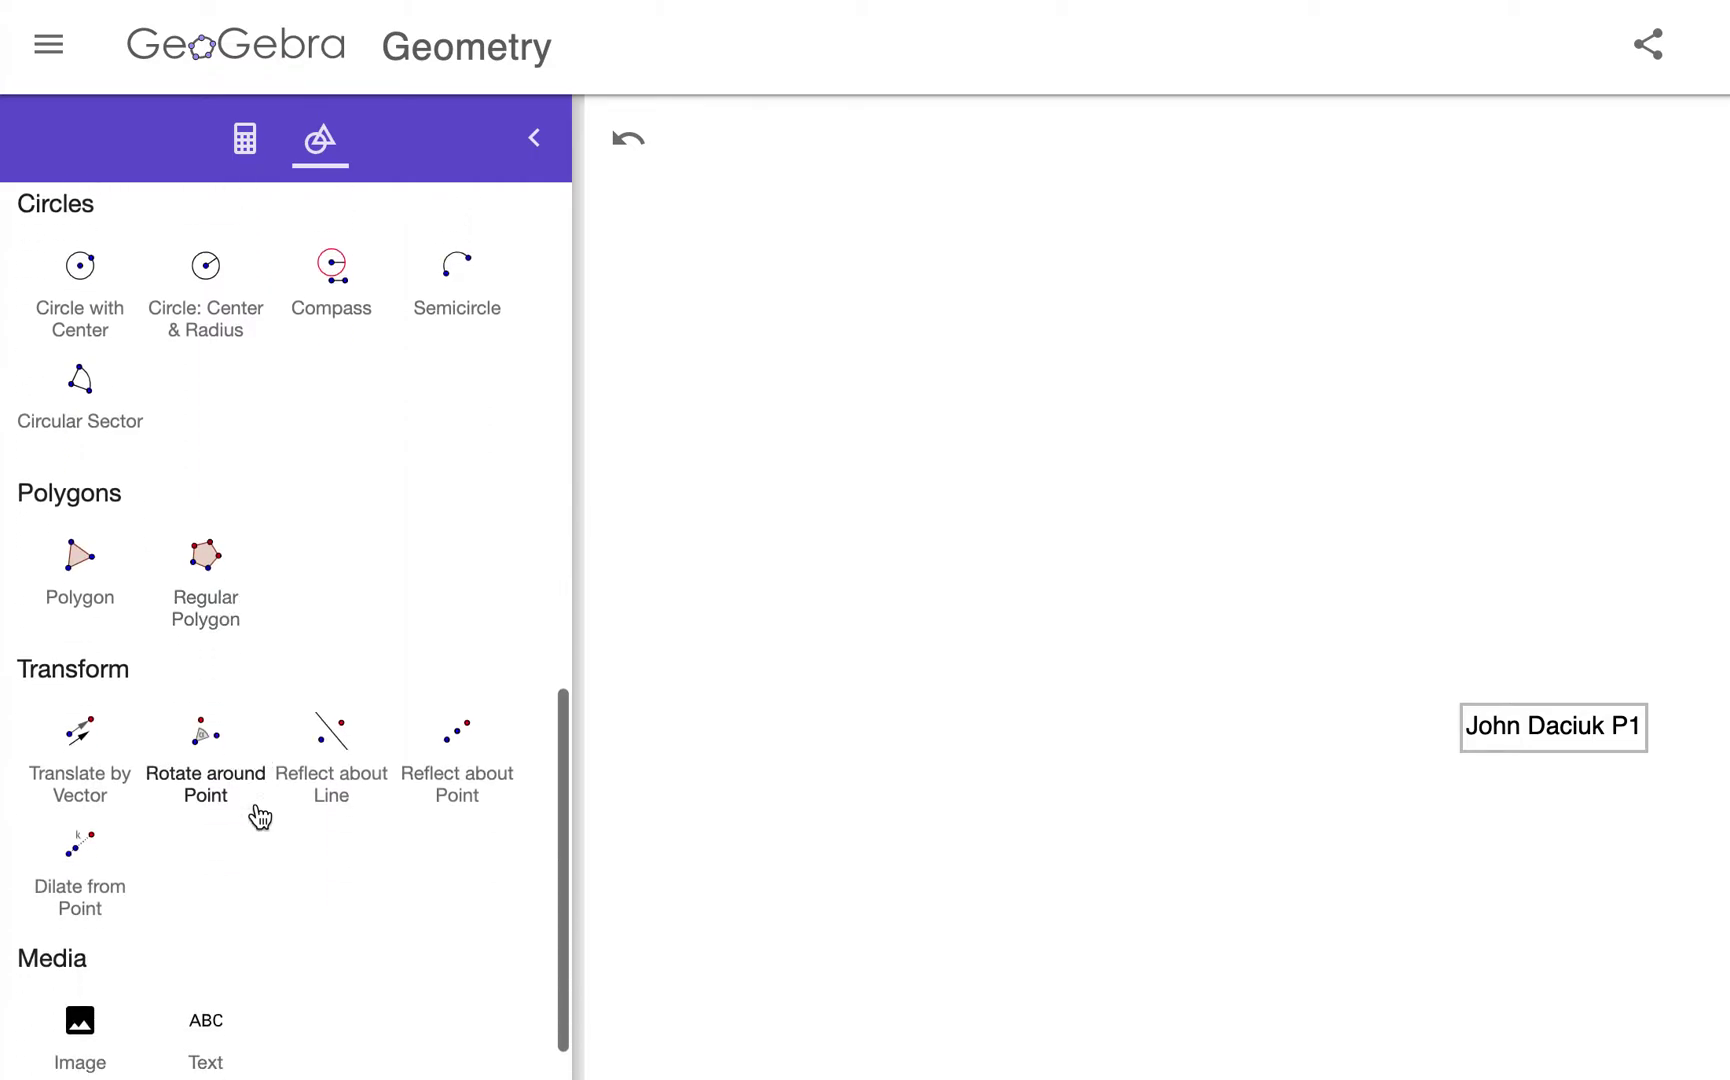
pyautogui.click(210, 572)
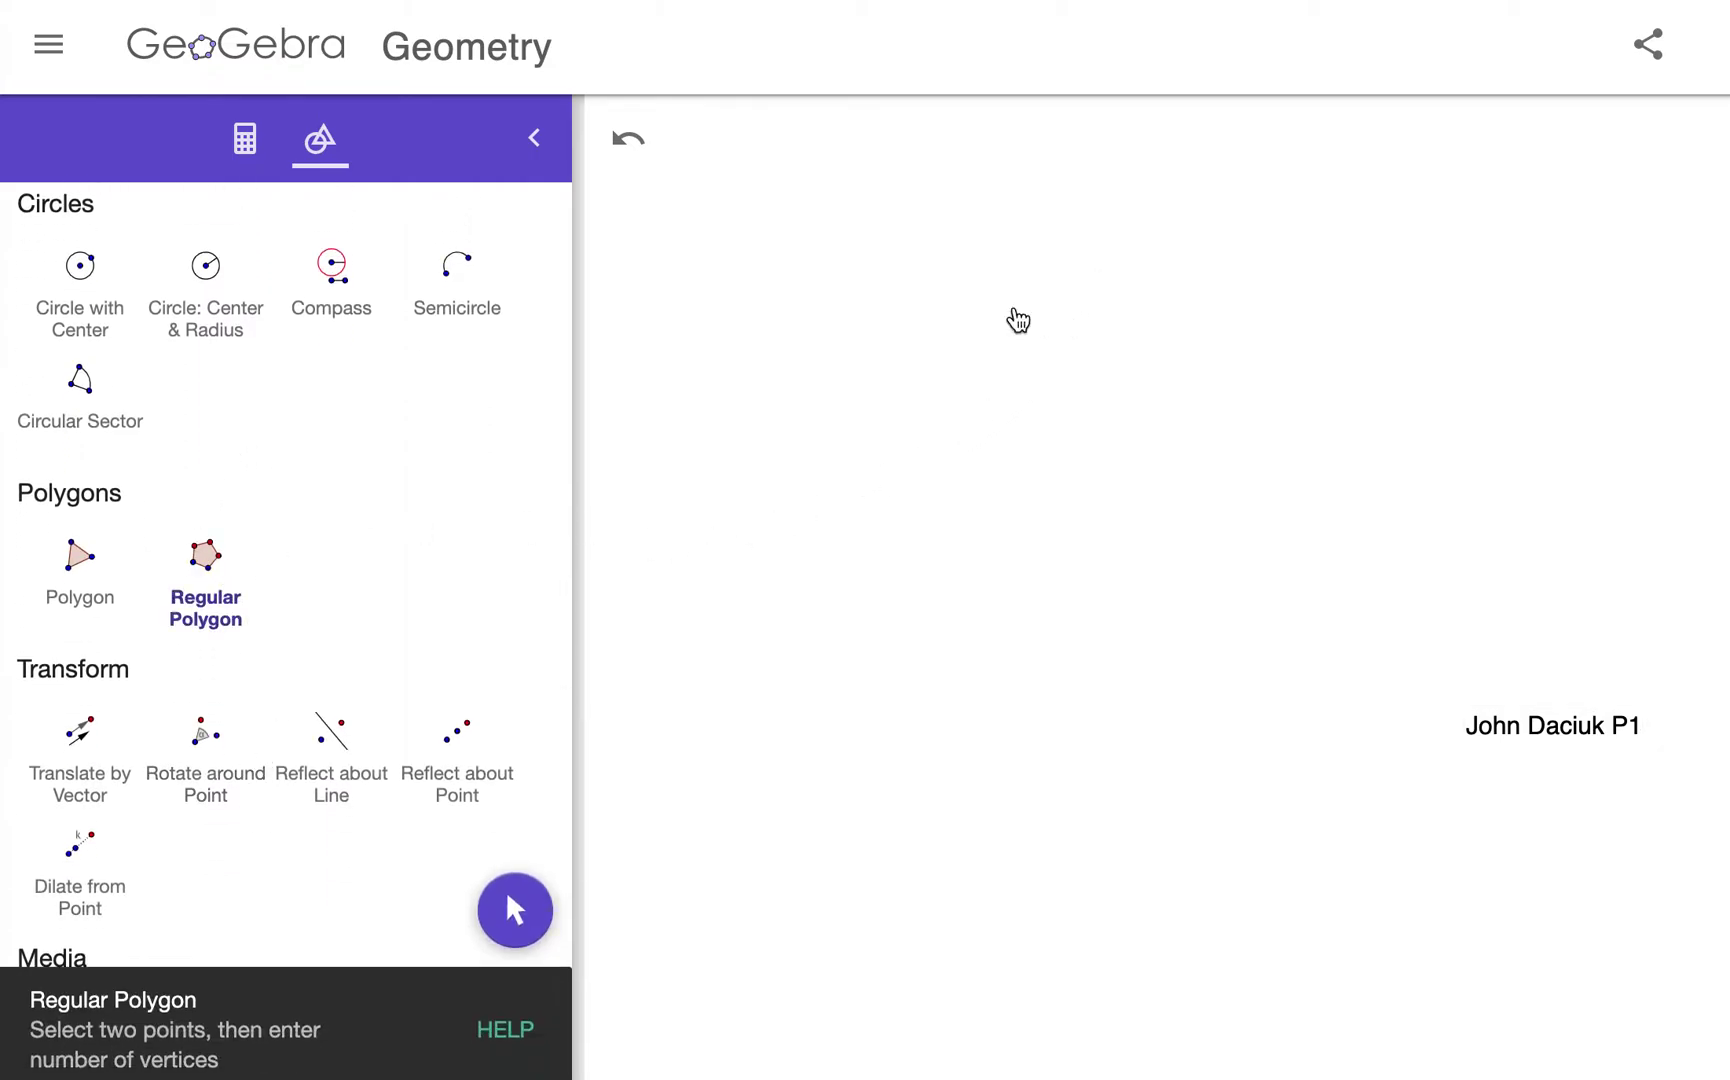
pyautogui.click(1013, 308)
pyautogui.click(1013, 530)
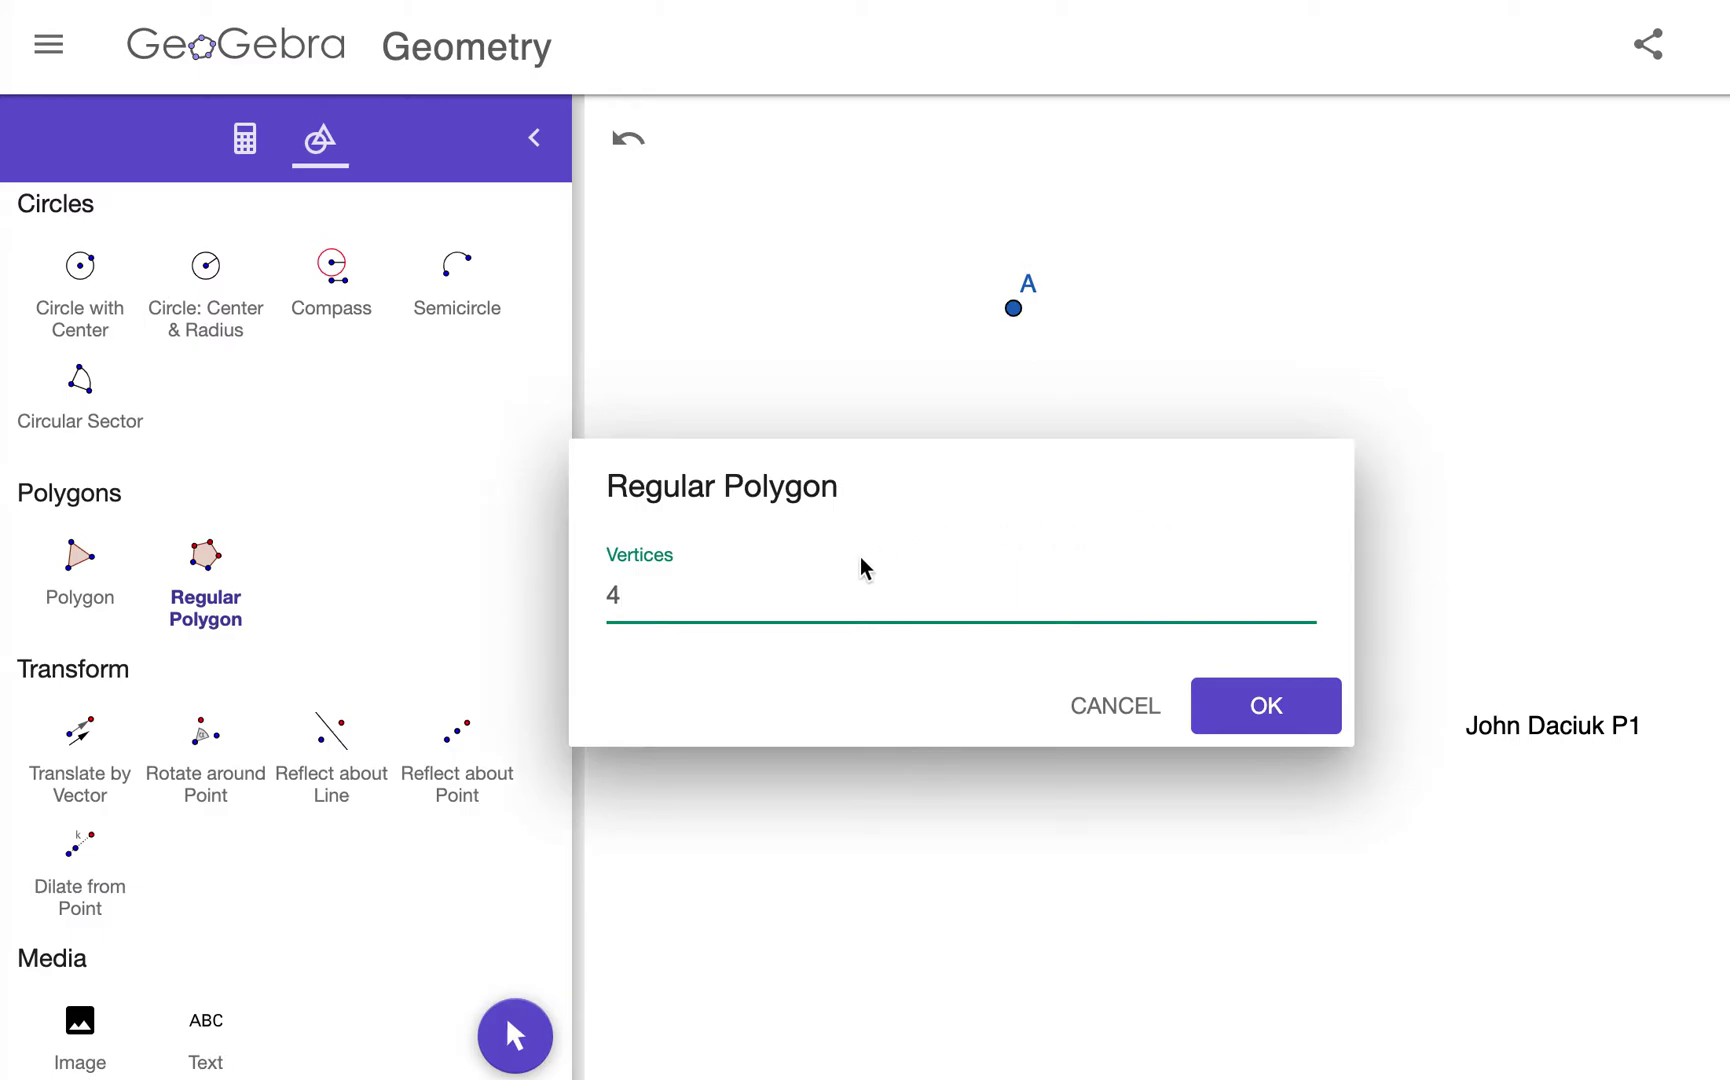
pyautogui.press('Return')
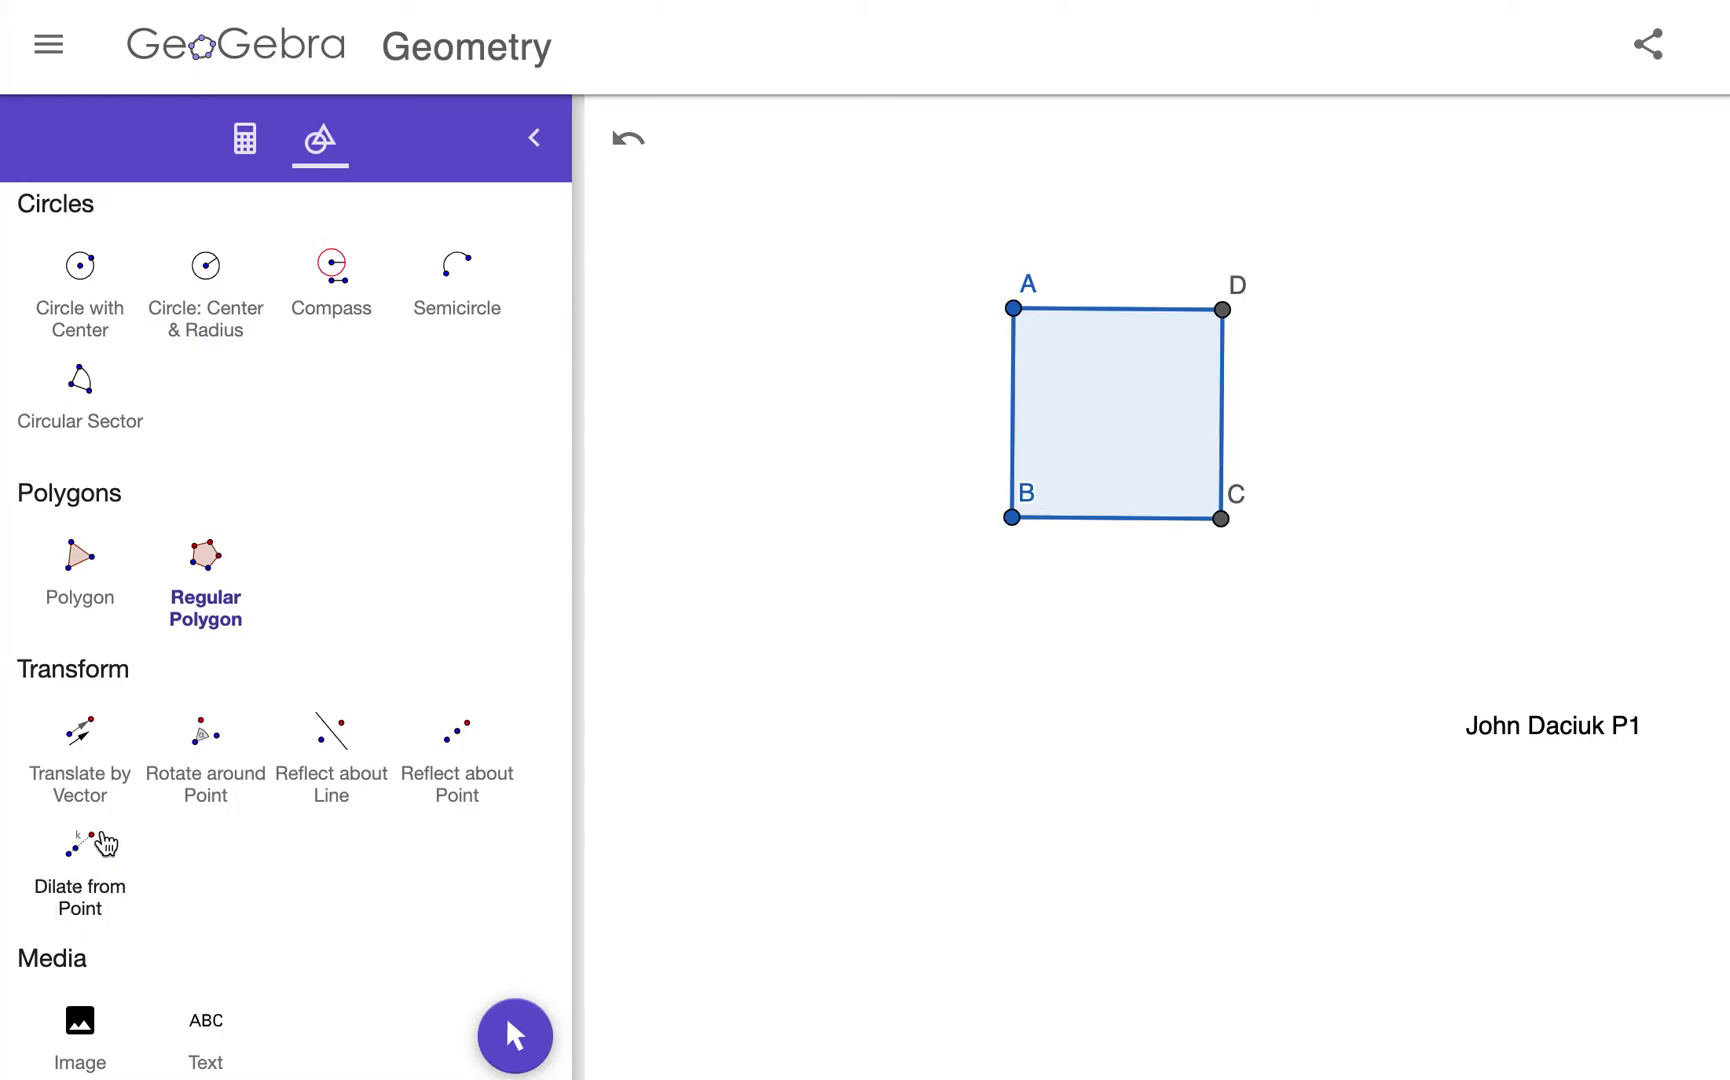
# Step: Dilate the square by factor 1/2 from a new centre point E below-left
pyautogui.click(84, 850)
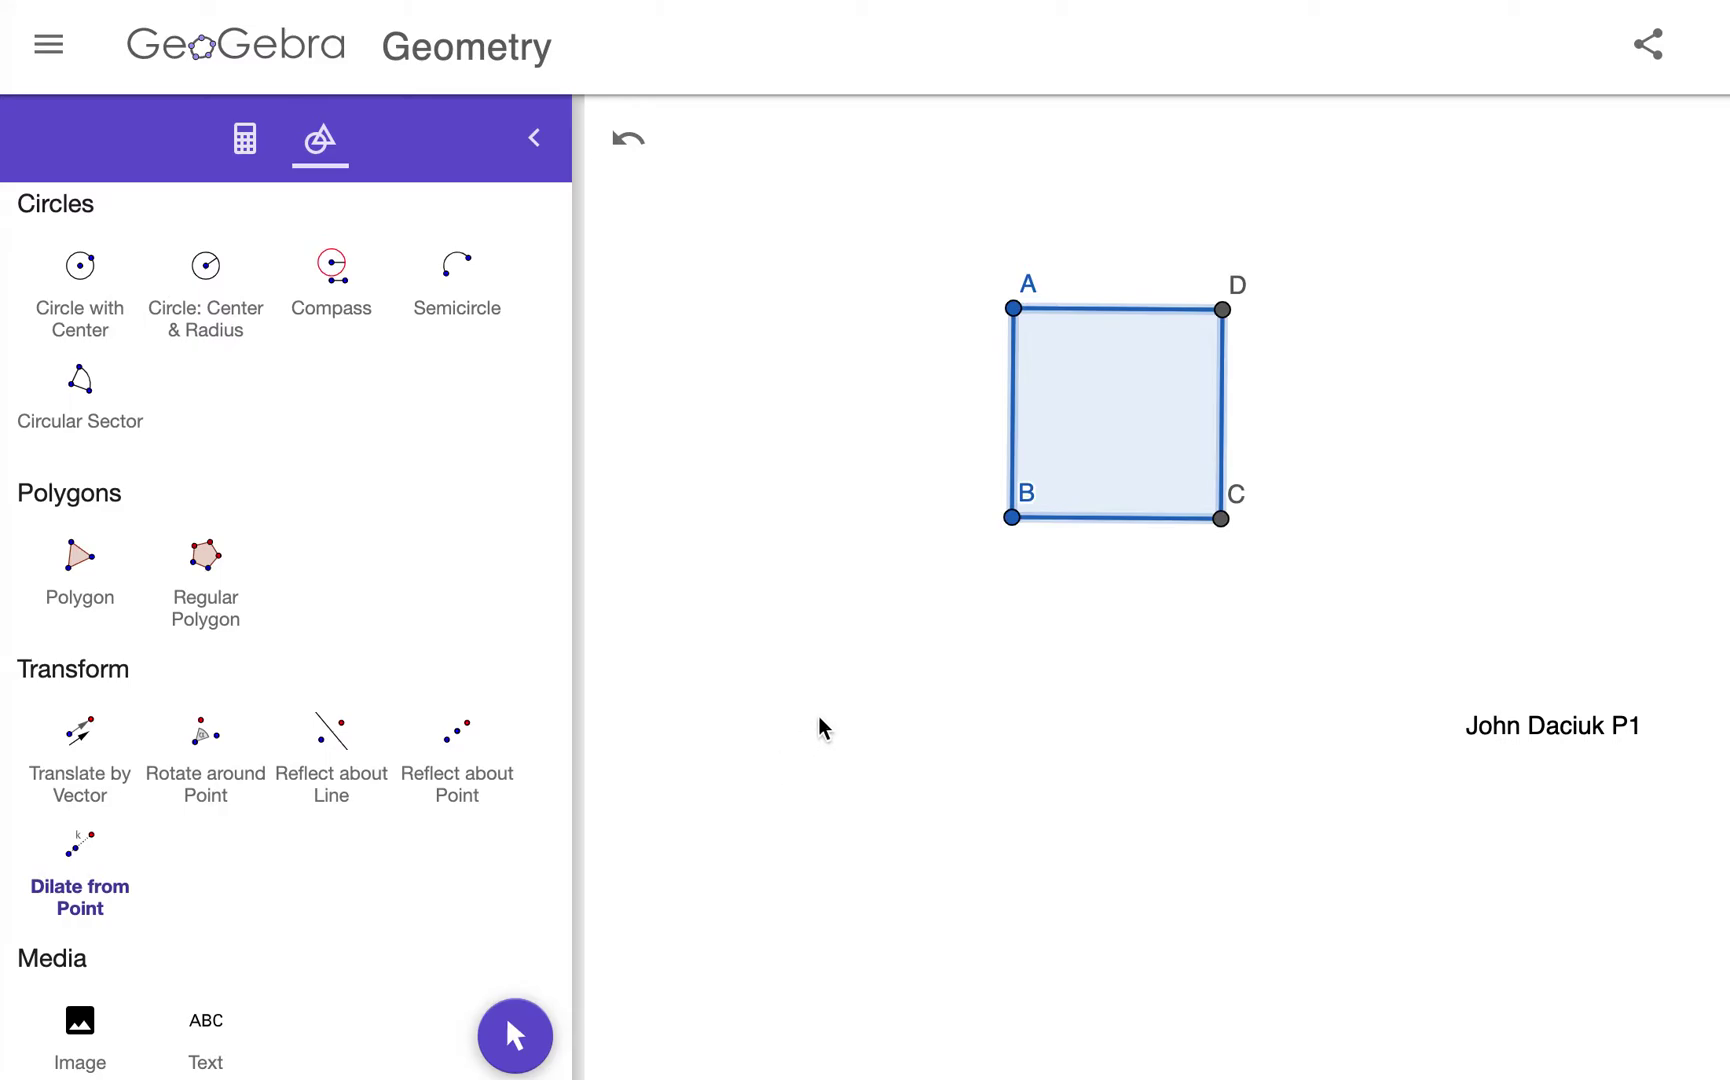
pyautogui.click(805, 738)
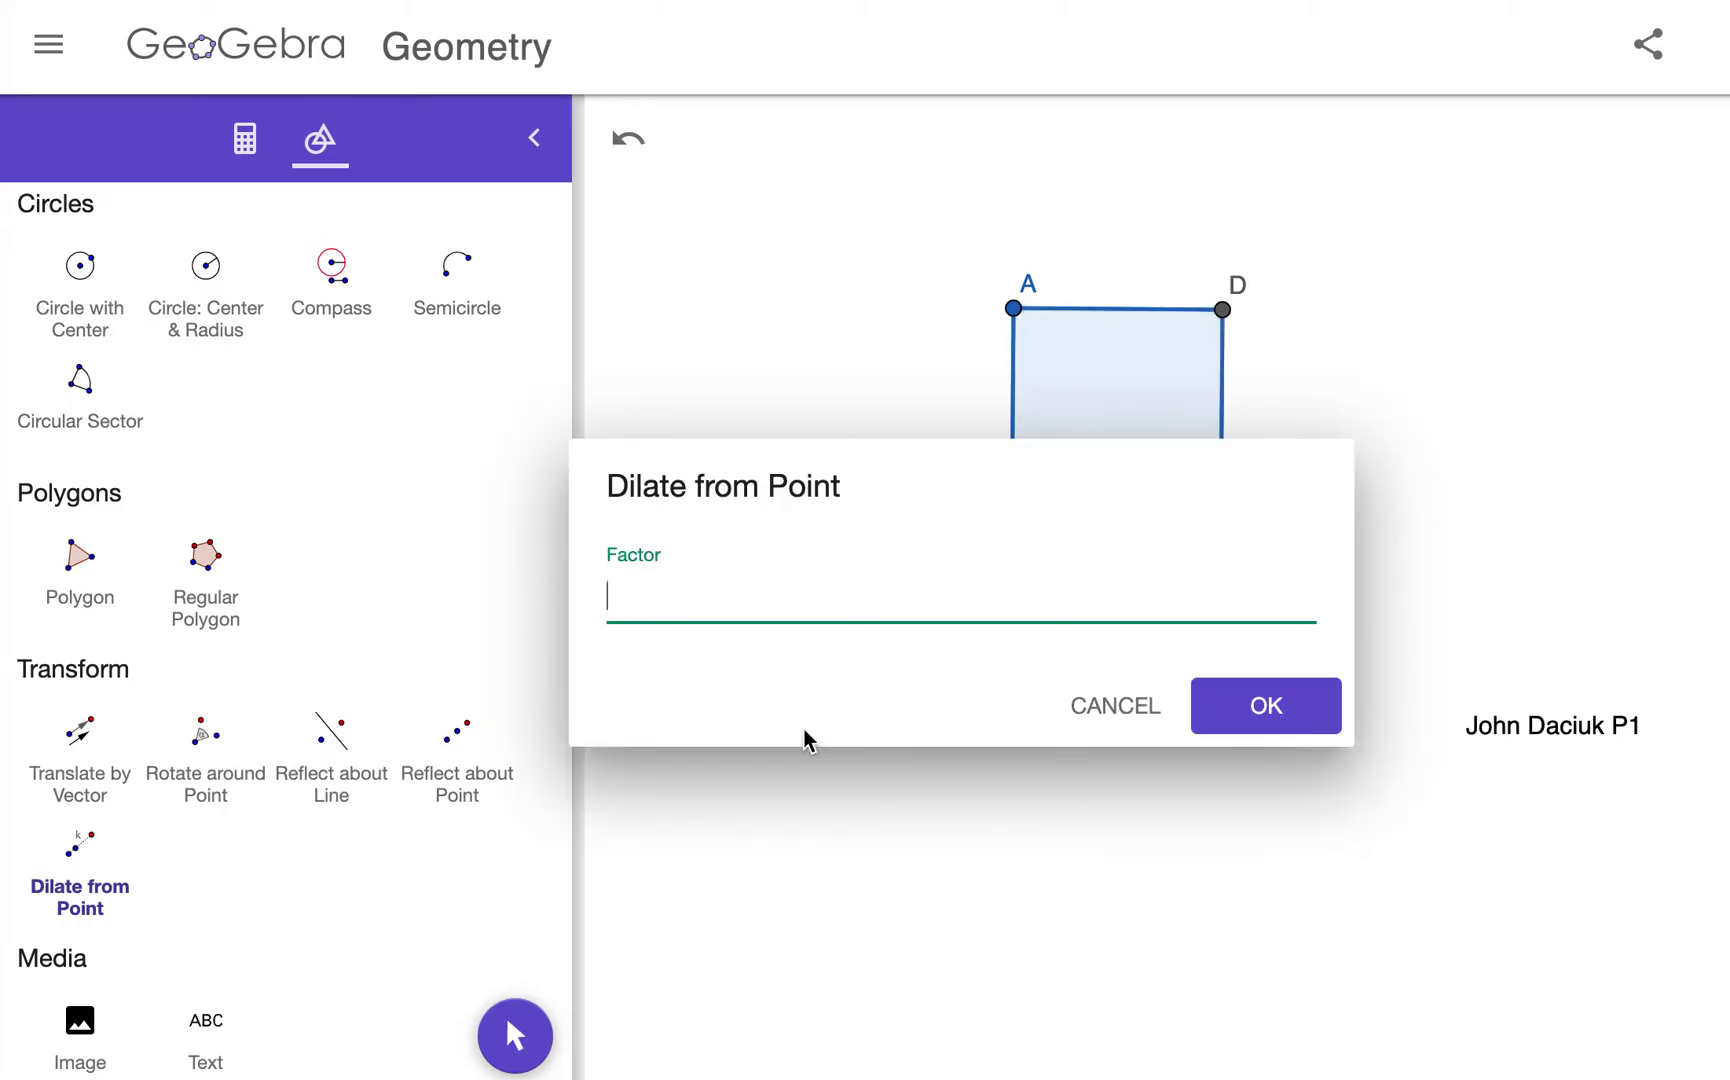
pyautogui.write('1/2')
pyautogui.press('Return')
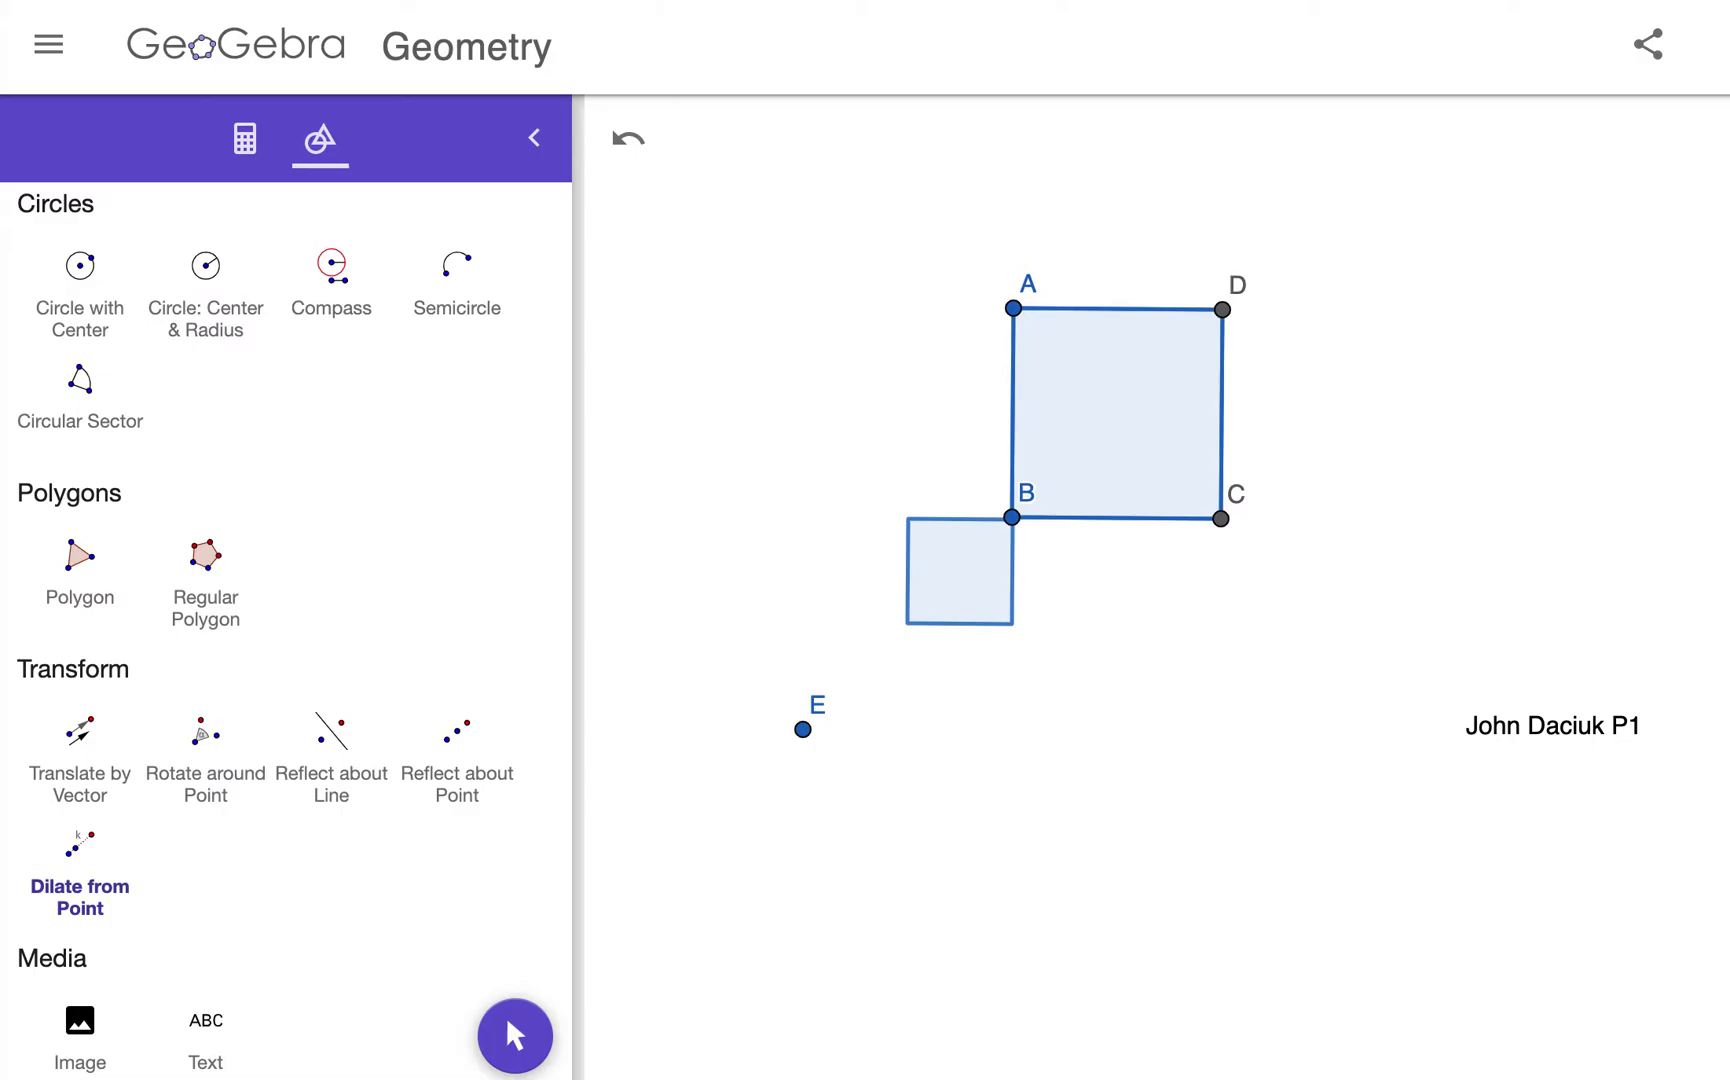
# Step: Dilate square ABCD from point E by factor 3/4
pyautogui.click(68, 880)
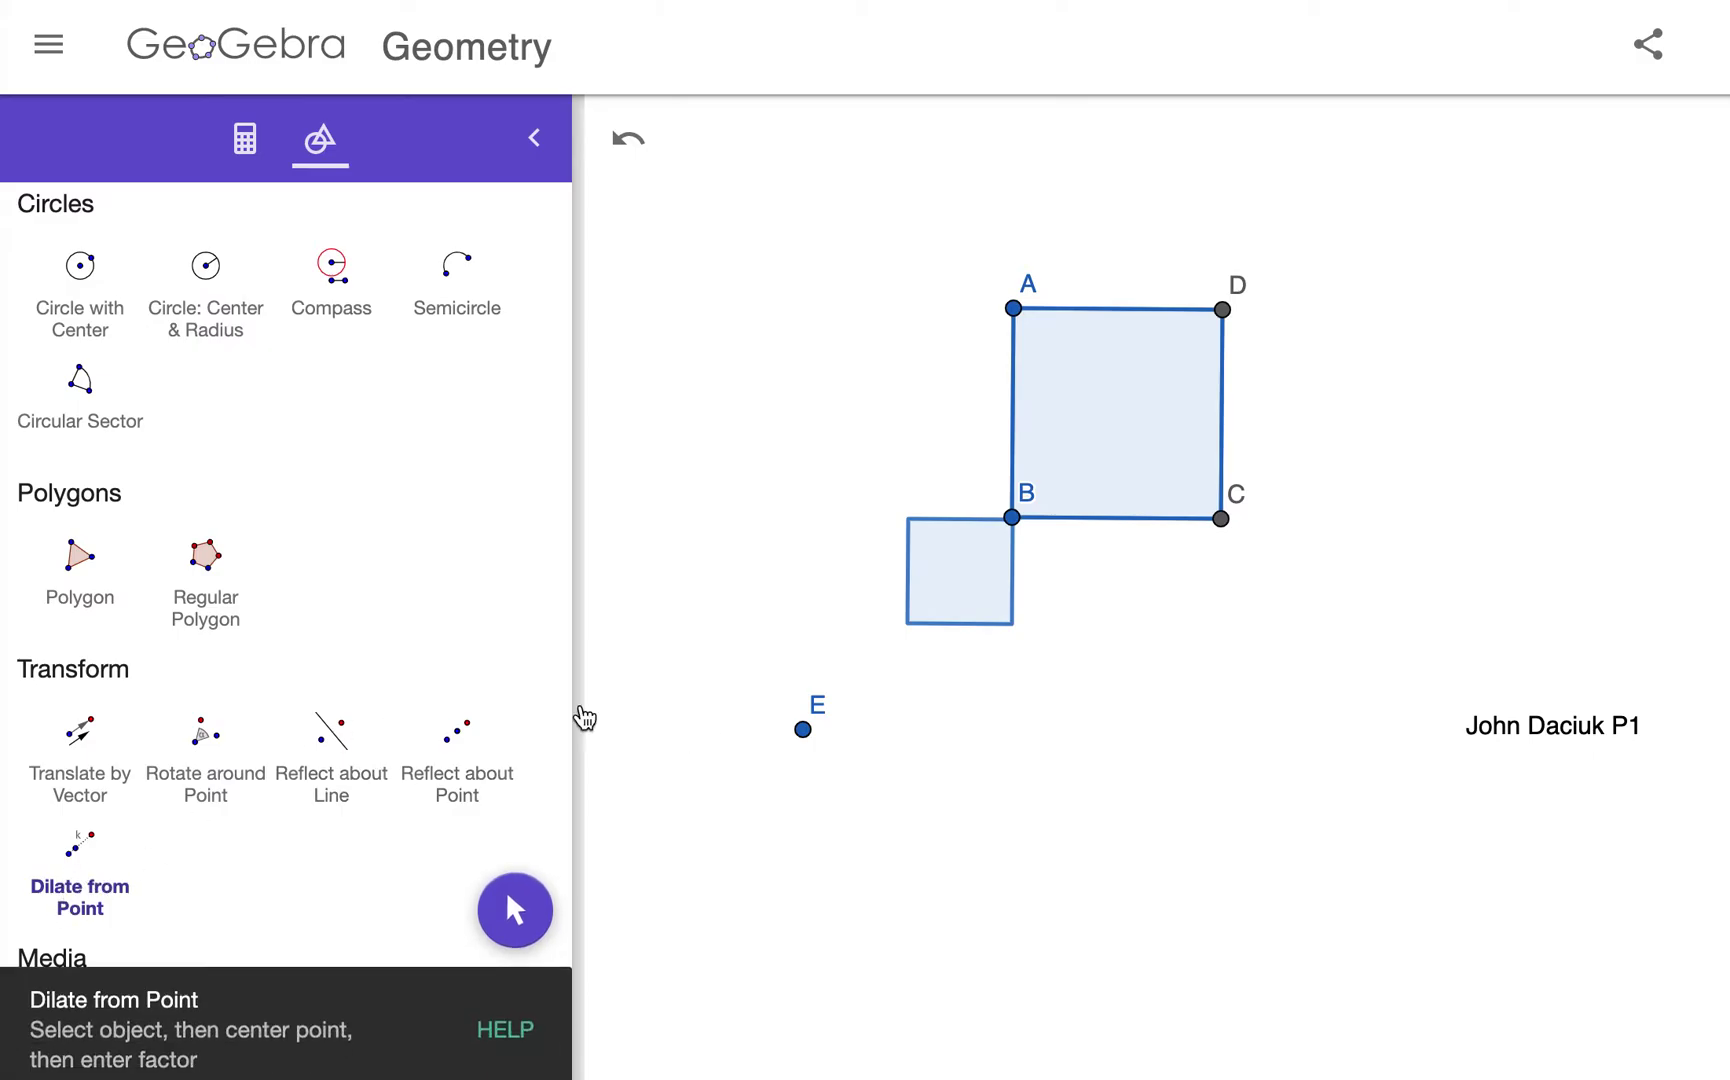
pyautogui.click(1147, 427)
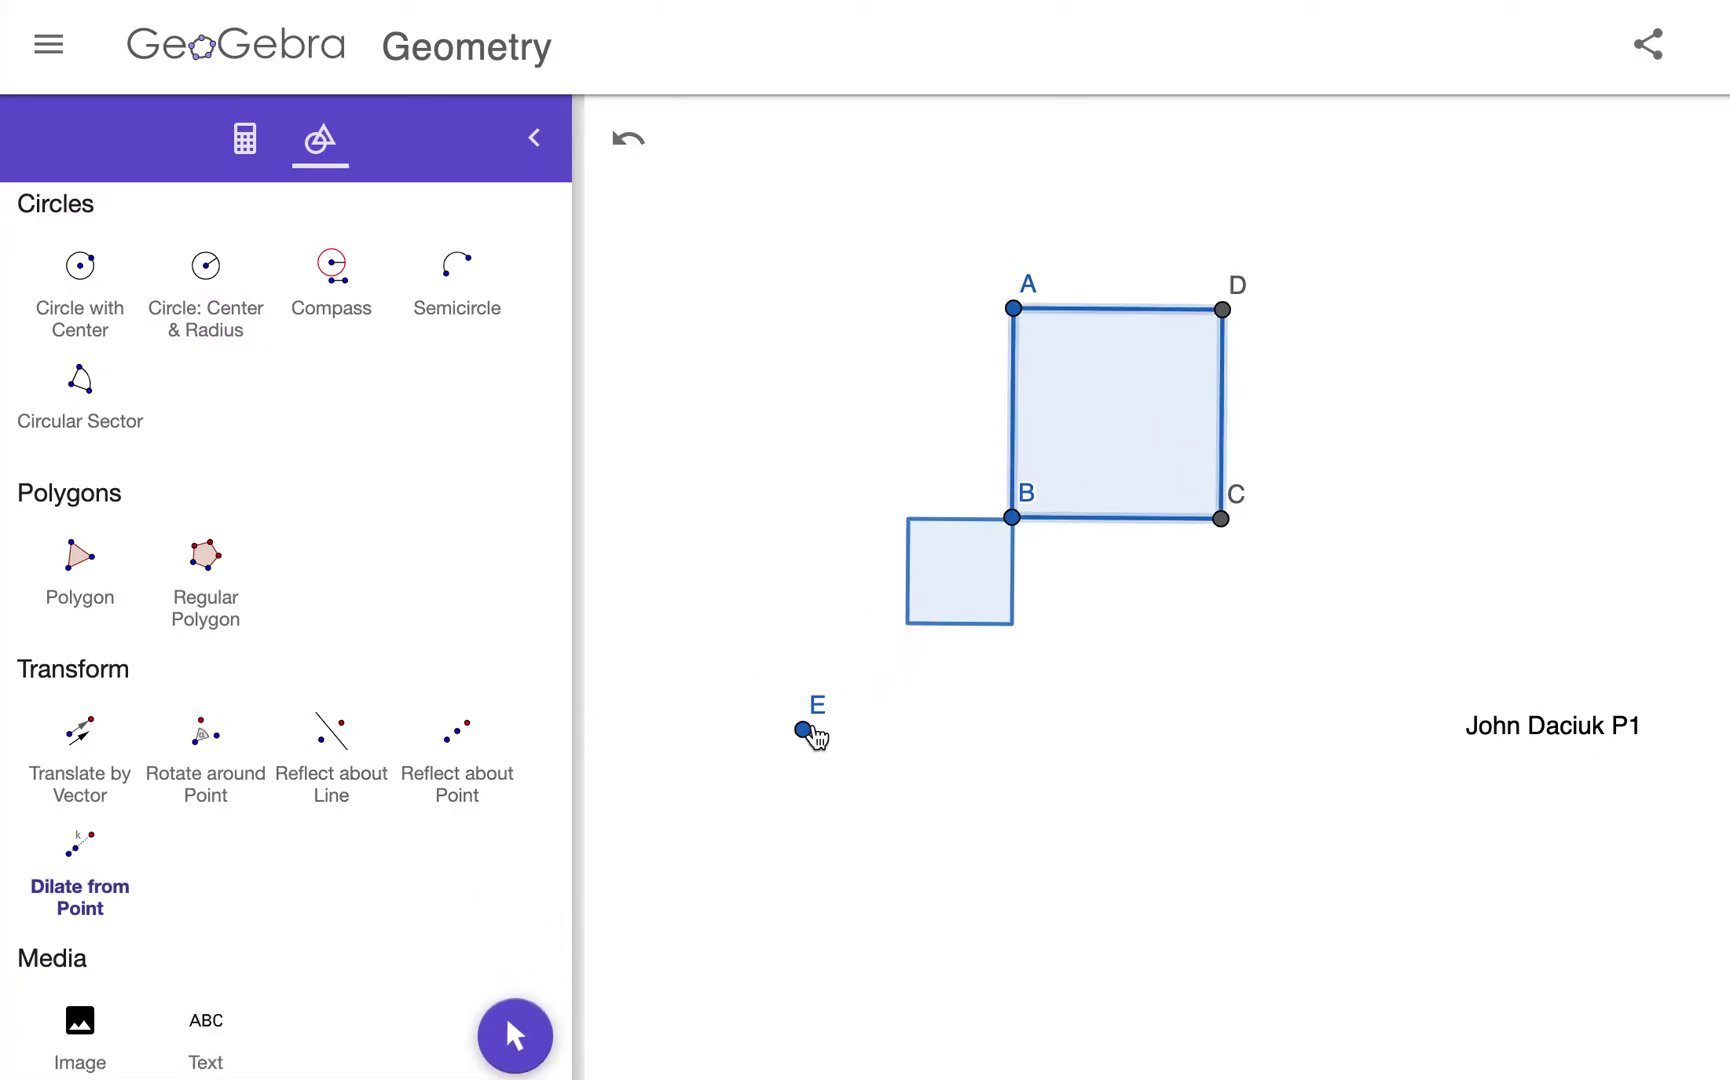
pyautogui.click(804, 731)
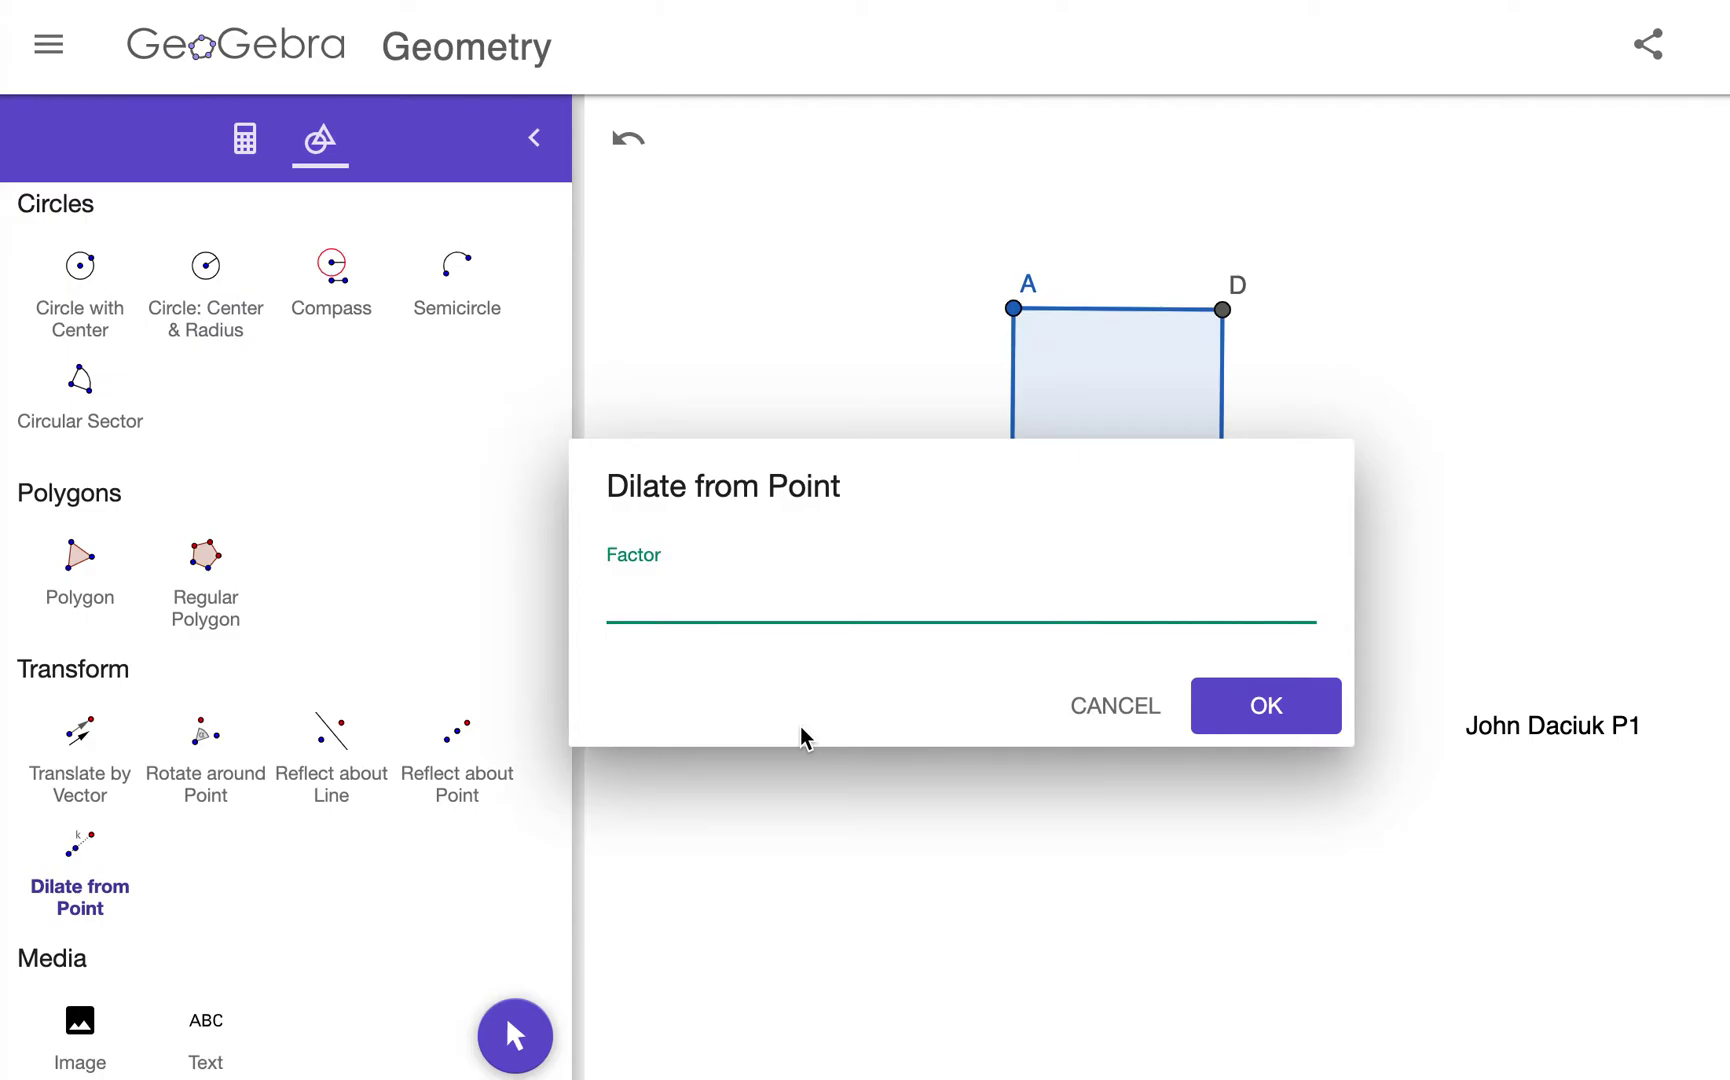
pyautogui.write('3/4')
pyautogui.press('Return')
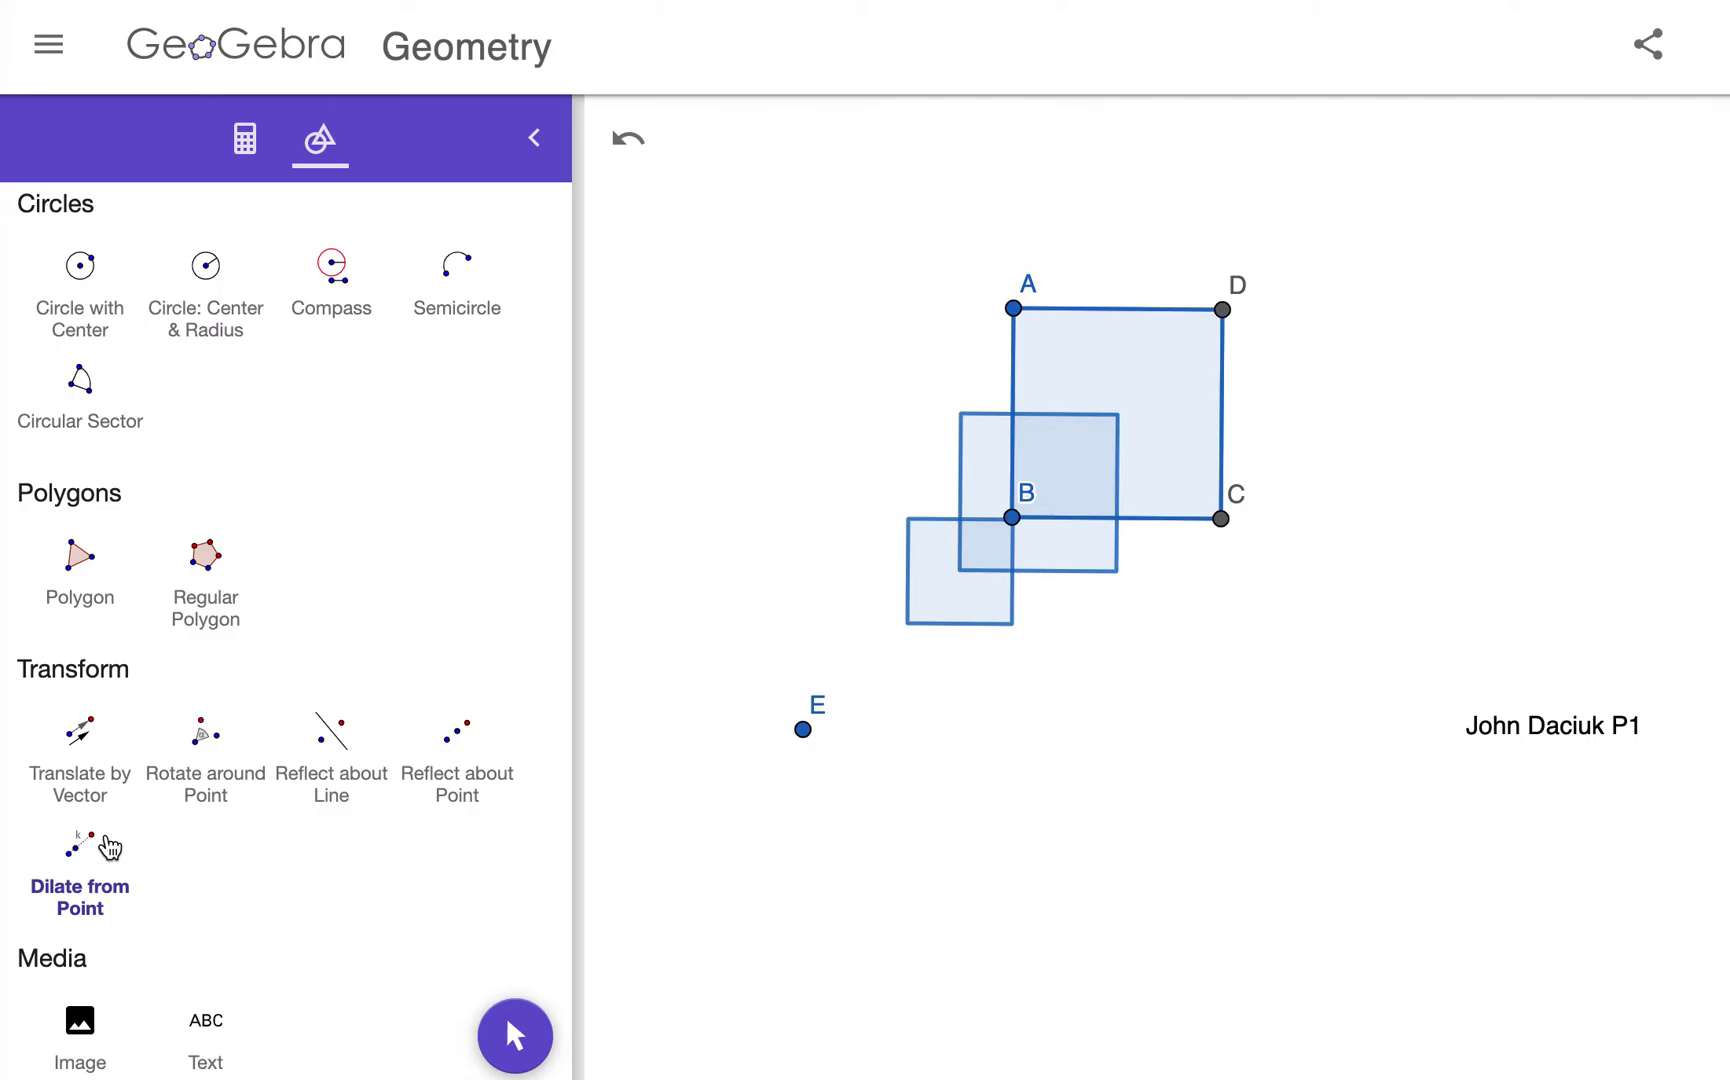
# Step: Enlarge square ABCD from centre E by factor 4
pyautogui.click(110, 848)
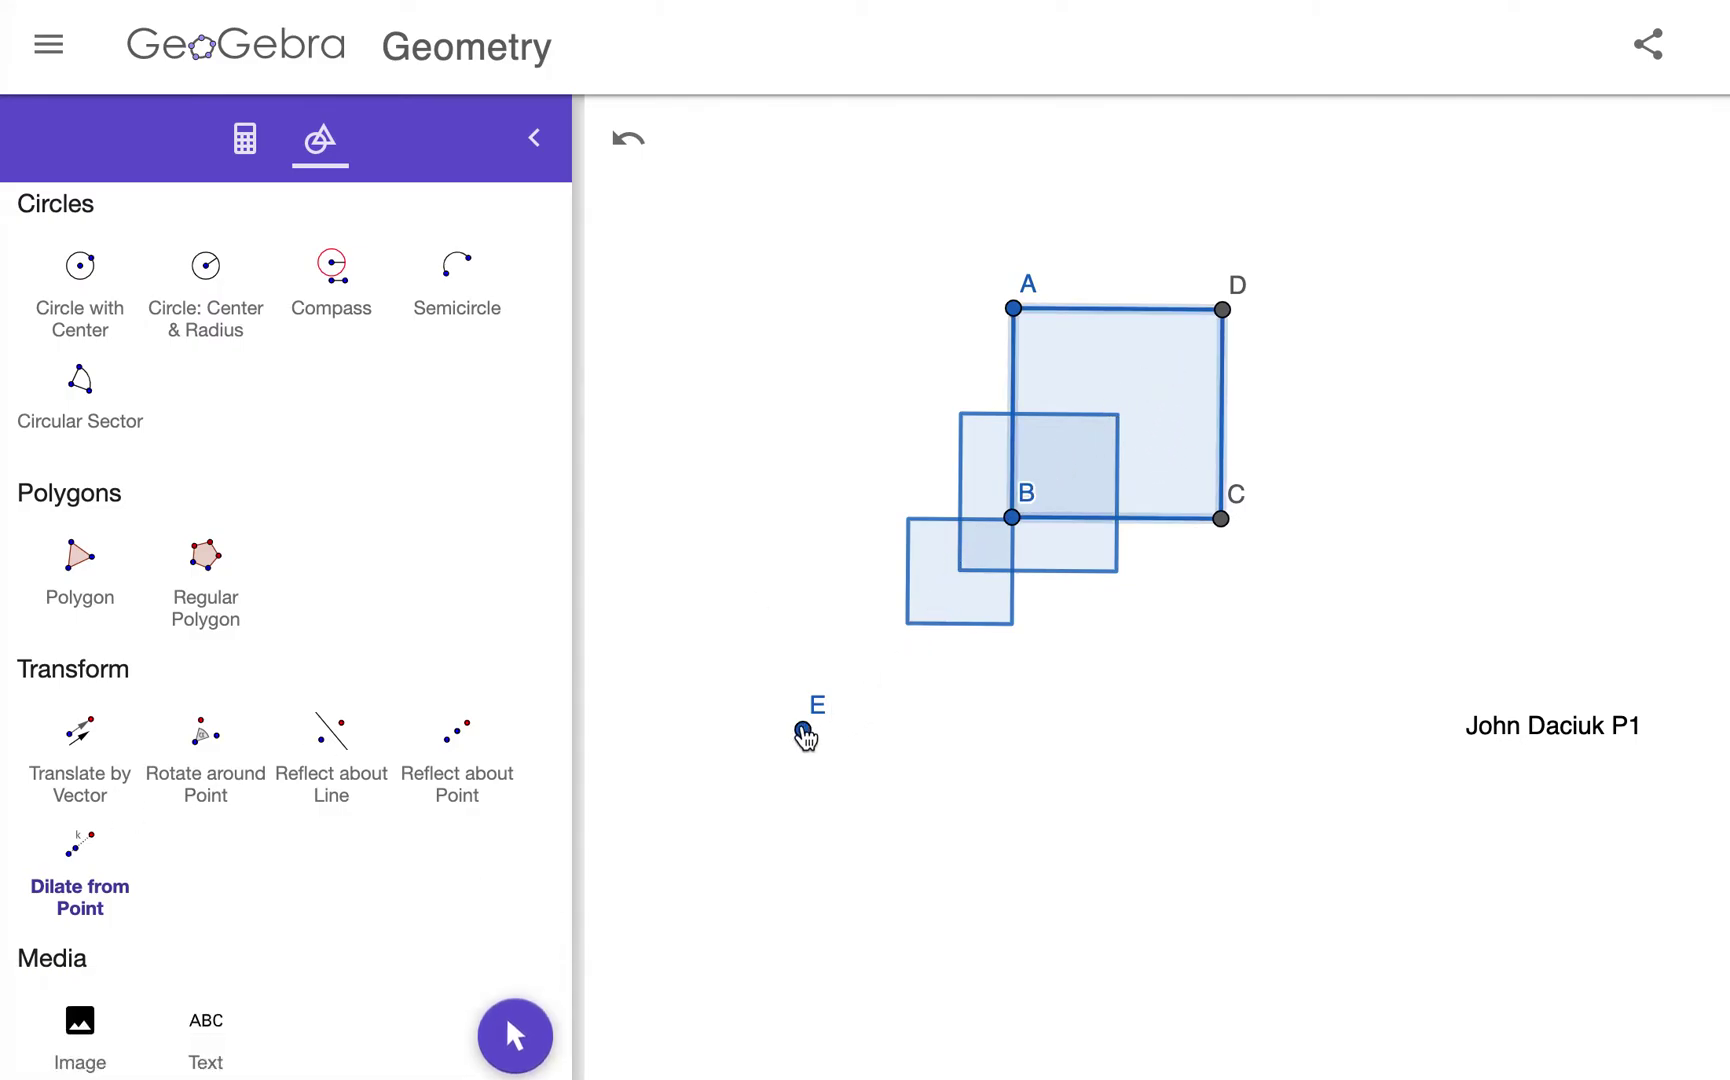
pyautogui.click(804, 732)
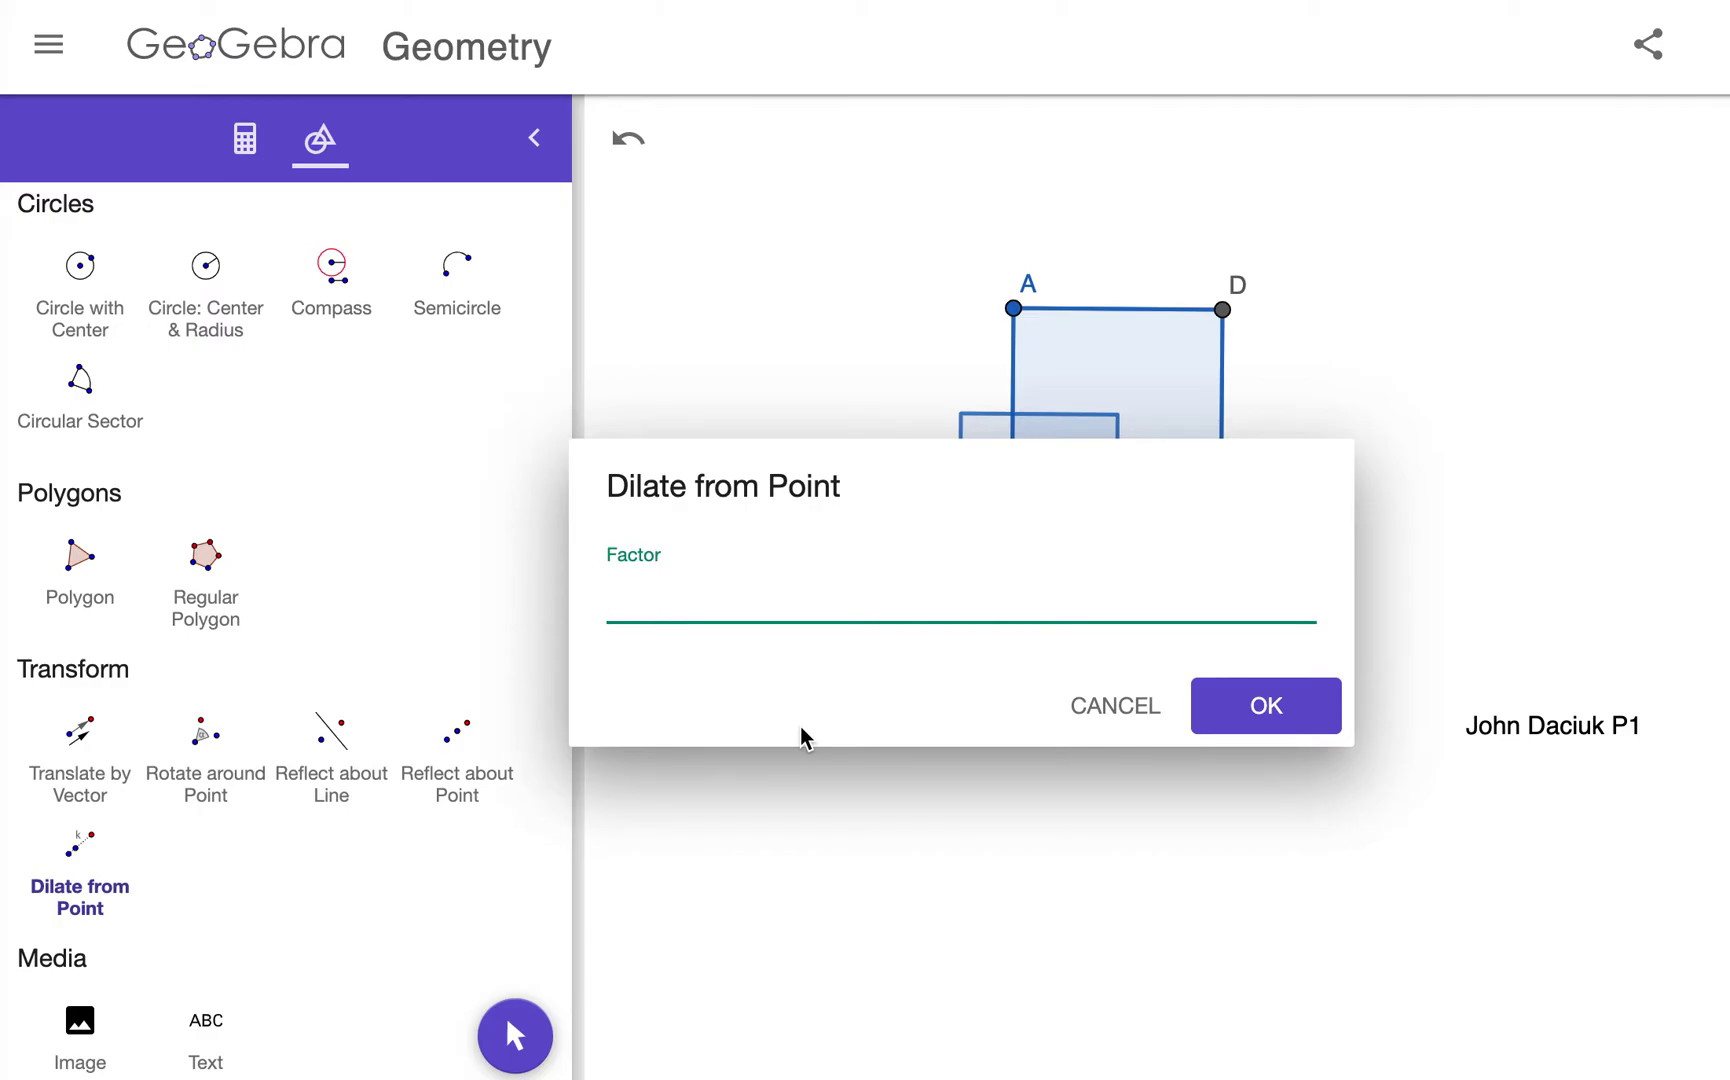
pyautogui.write('4')
pyautogui.press('Return')
pyautogui.scroll(-10, 1218, 575)
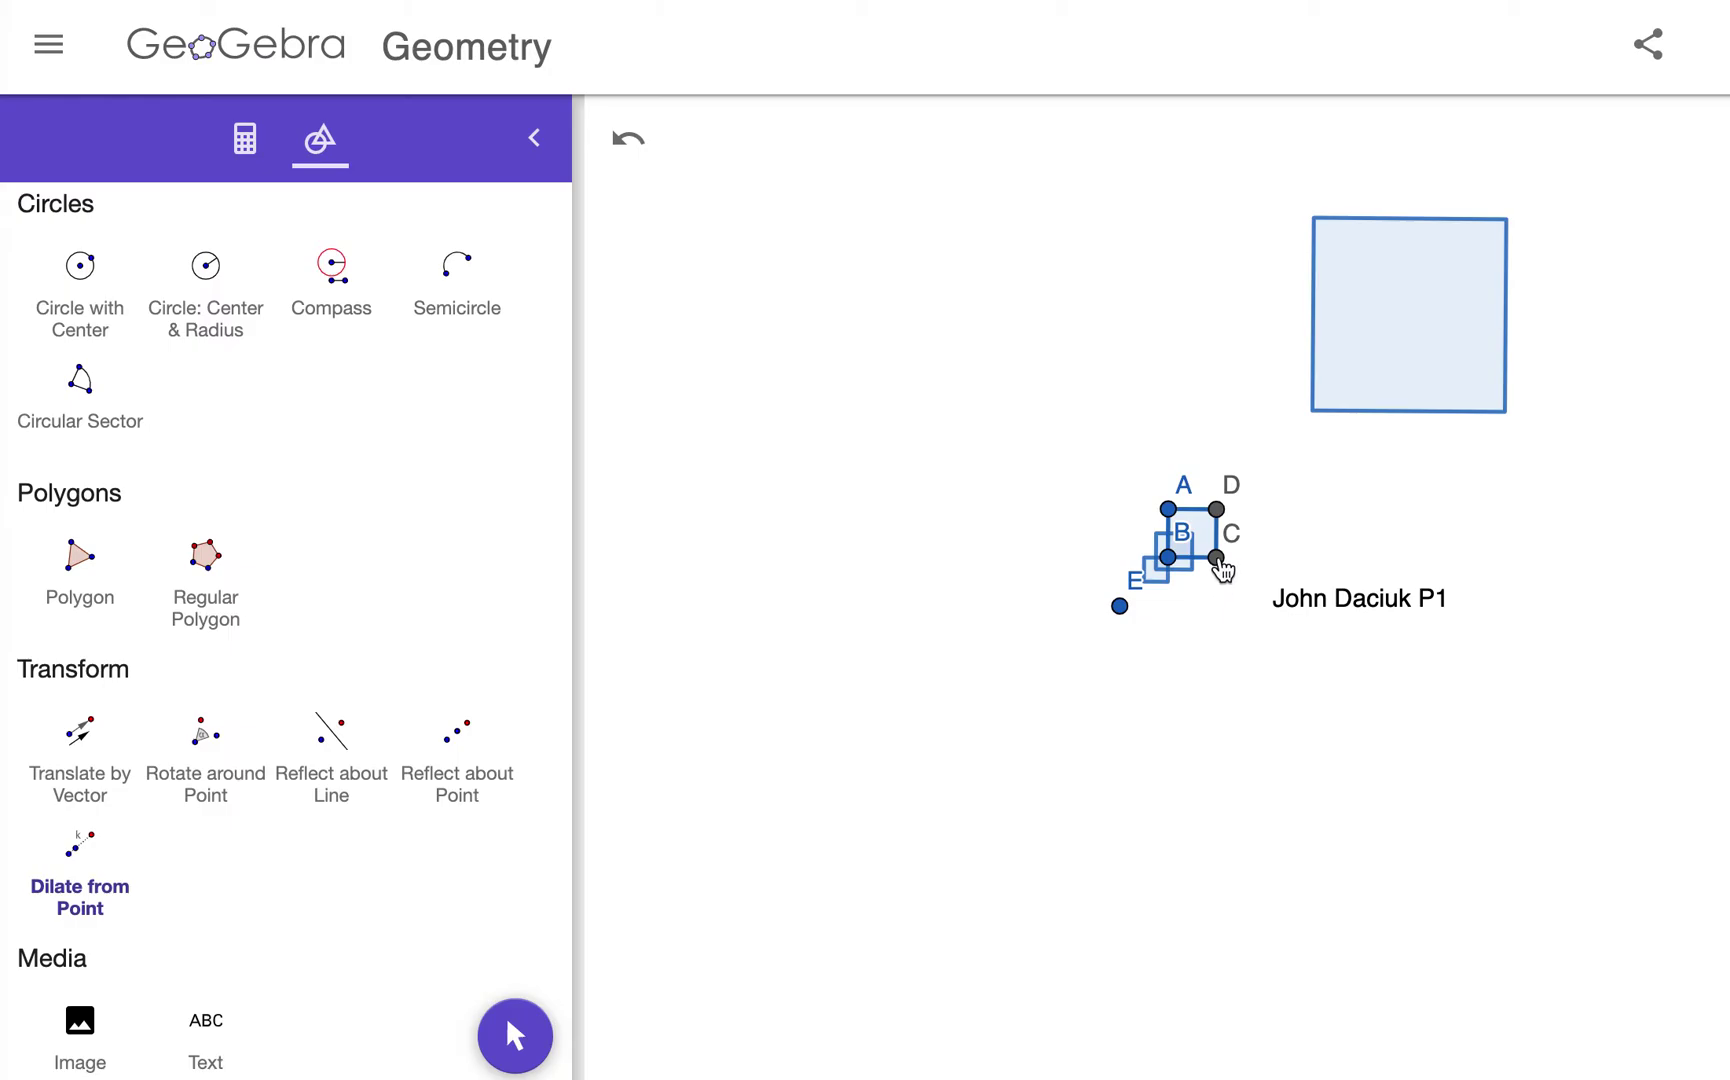
pyautogui.moveTo(1576, 443); pyautogui.dragTo(1513, 470)
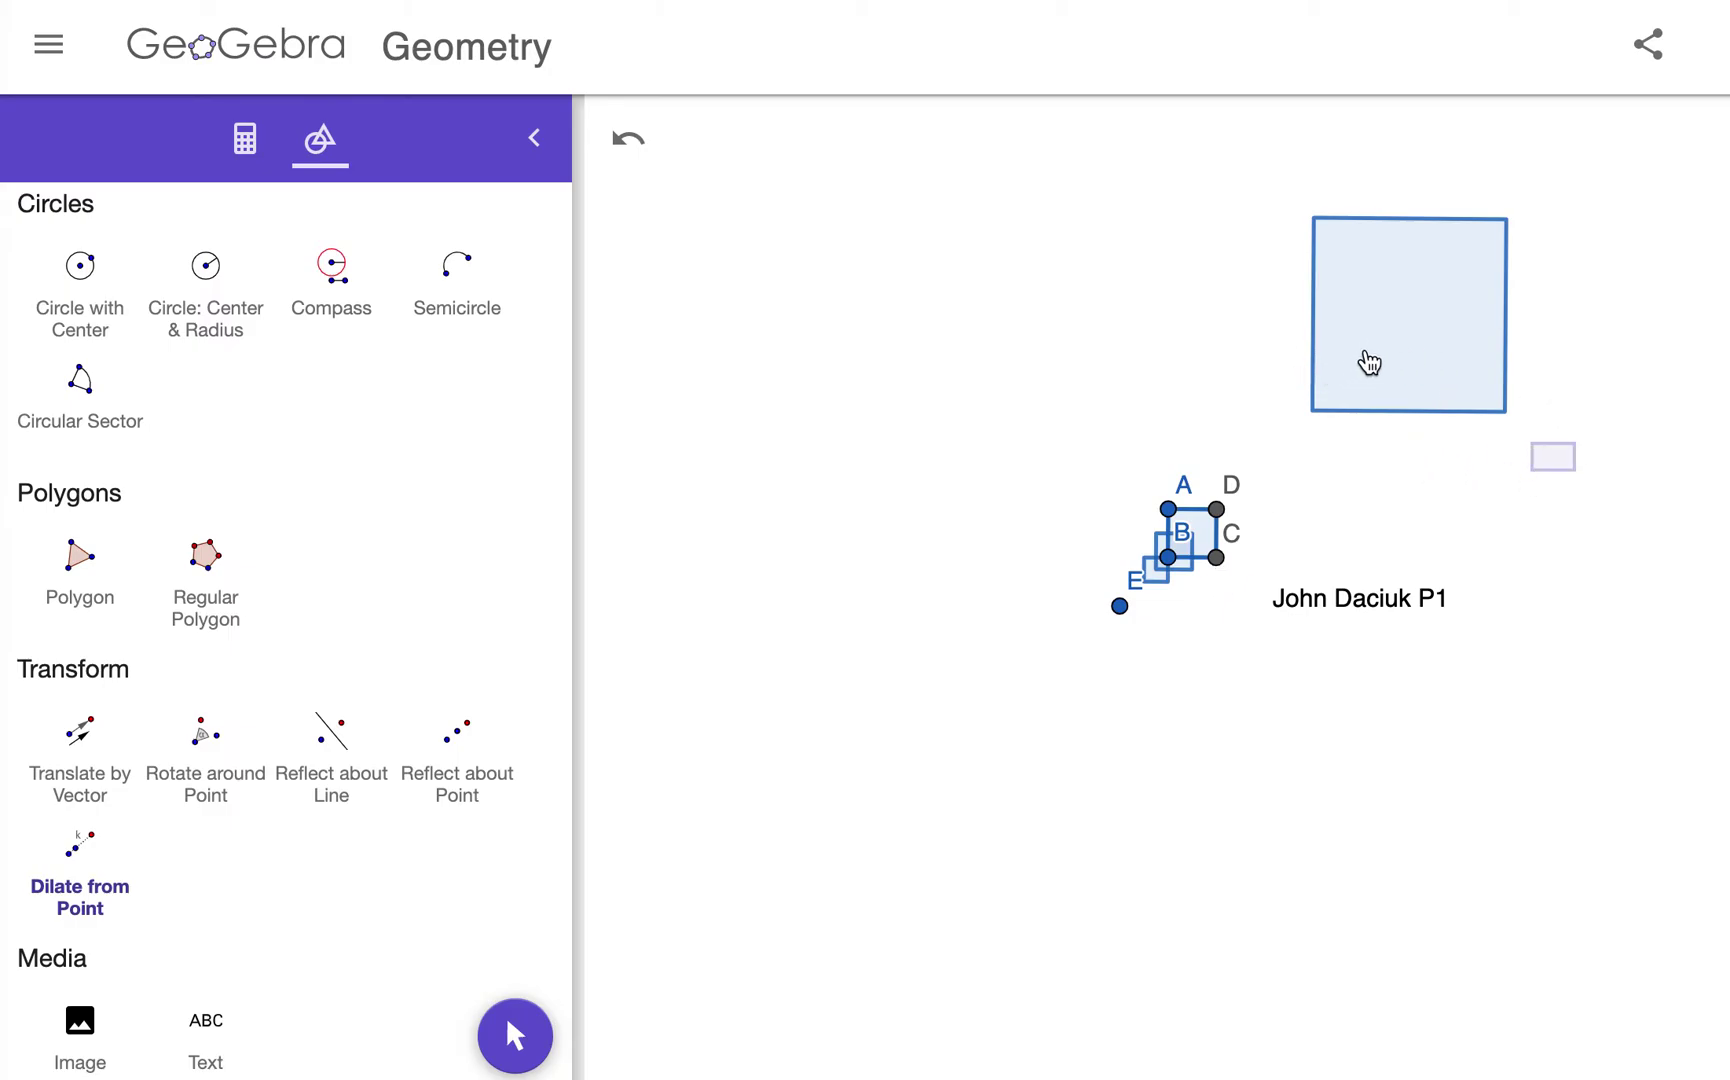
pyautogui.scroll(5, 1187, 515)
pyautogui.scroll(-4, 1187, 515)
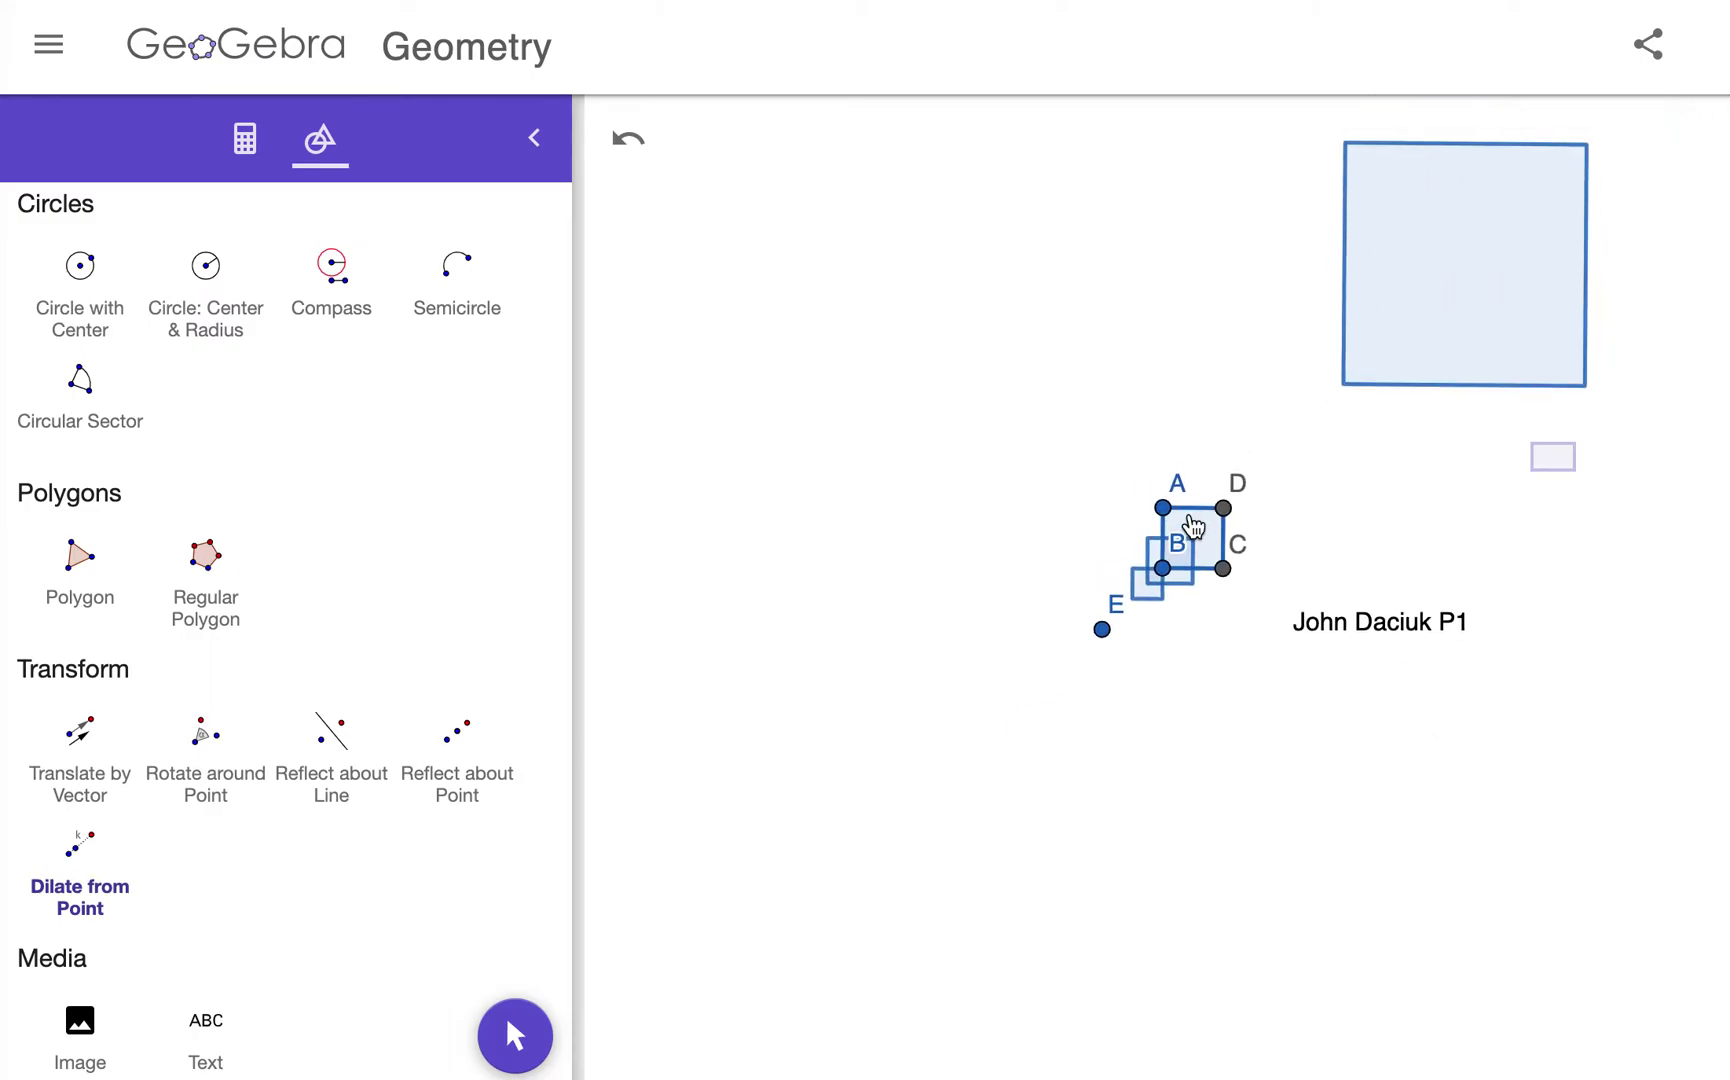
pyautogui.scroll(1, 1187, 515)
pyautogui.scroll(5, 1291, 568)
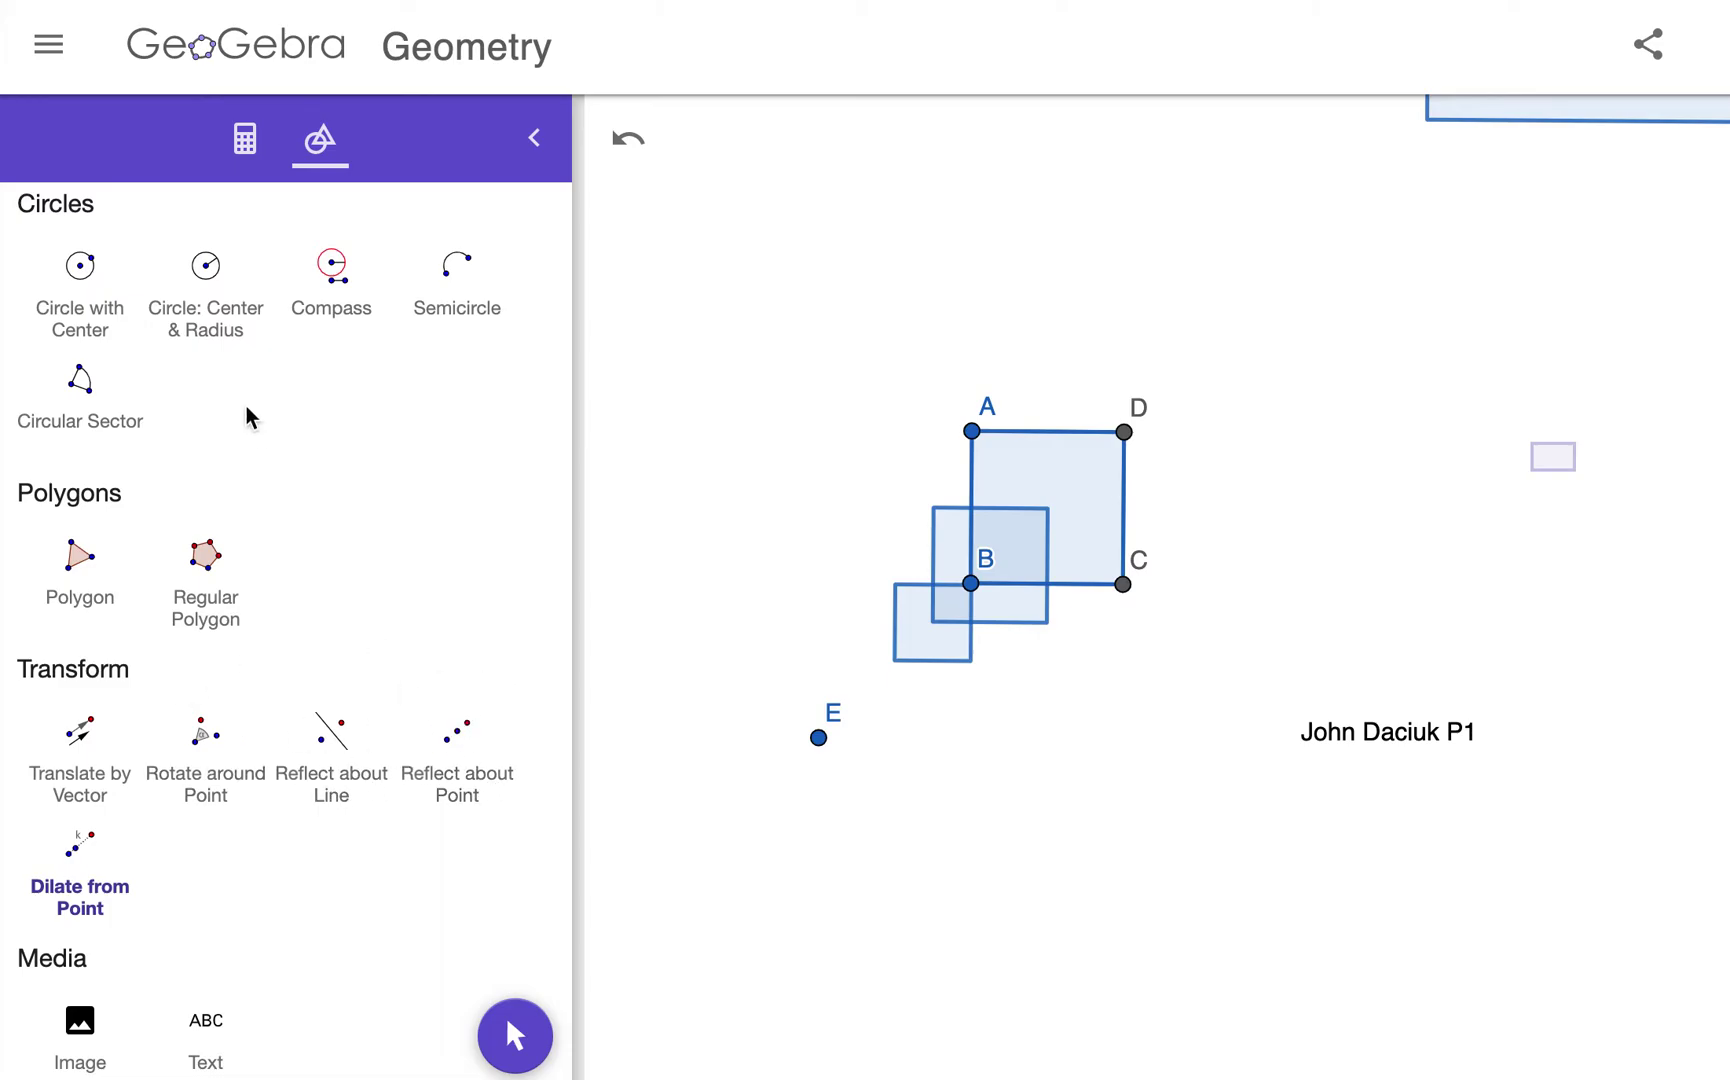
pyautogui.scroll(10, 248, 418)
pyautogui.scroll(5, 248, 418)
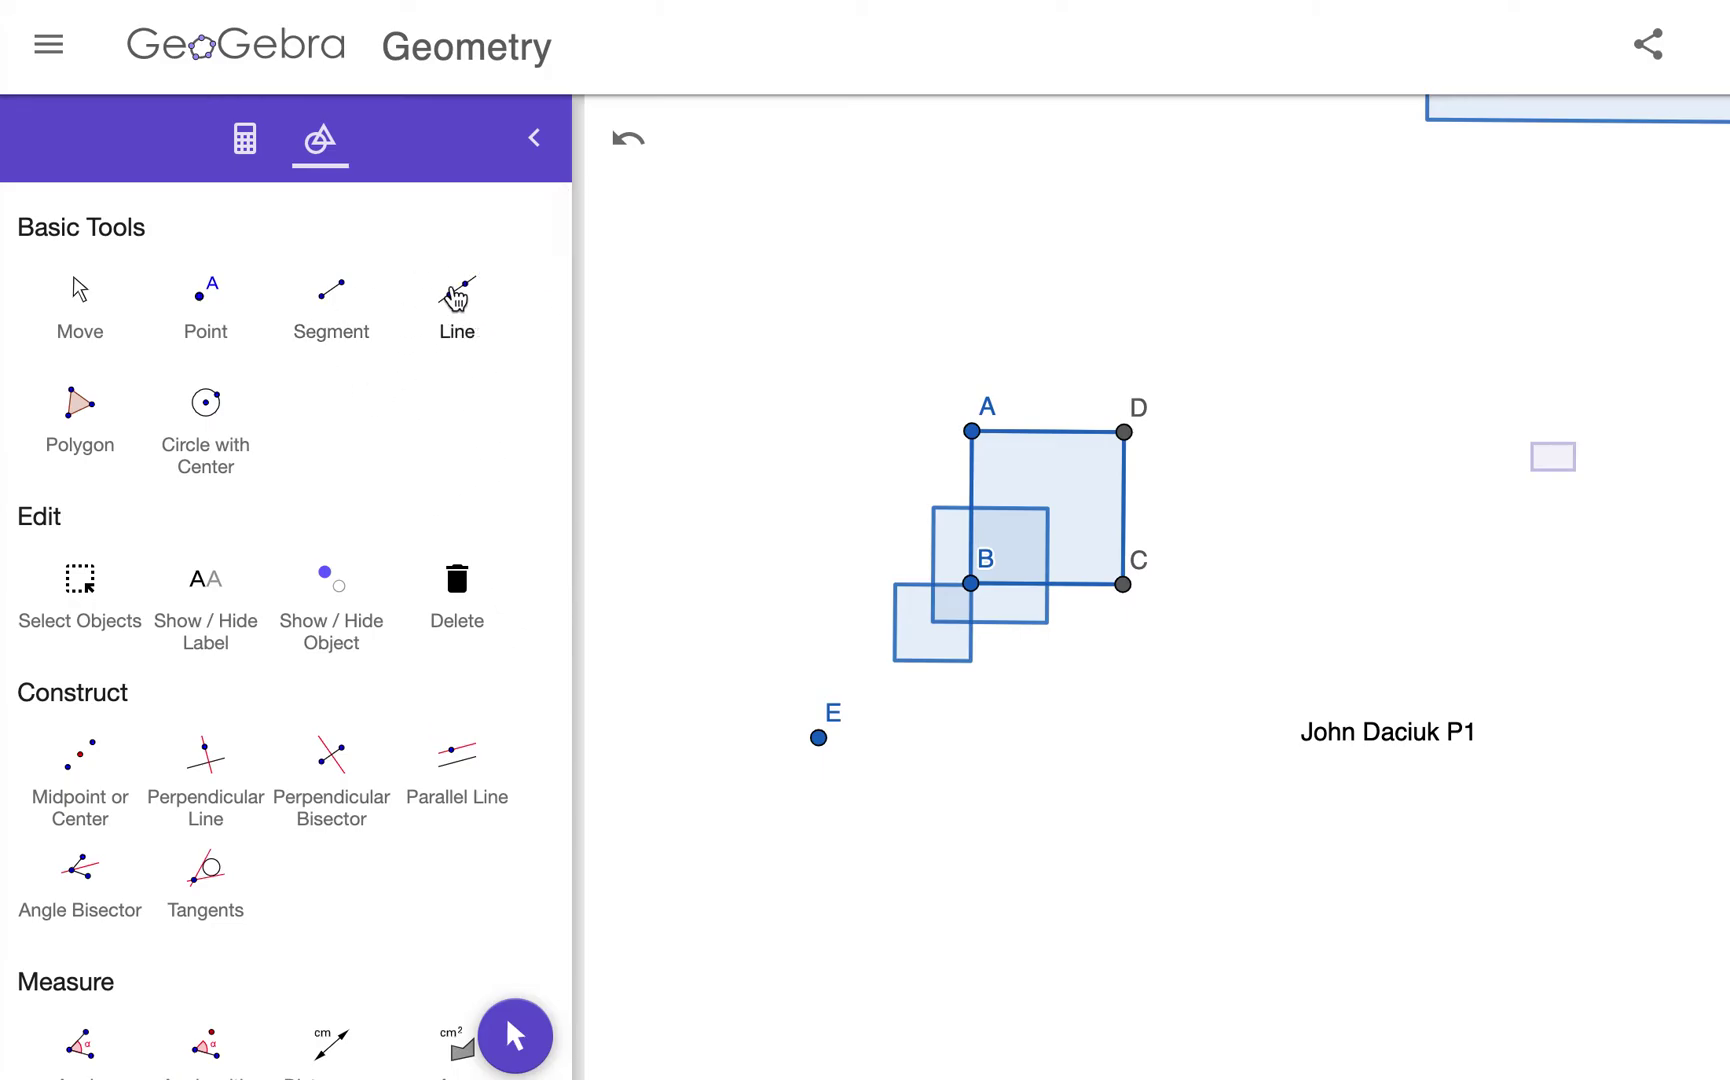
# Step: Draw three lines from point E: through A, through C, and through B and D
pyautogui.click(455, 298)
pyautogui.click(818, 738)
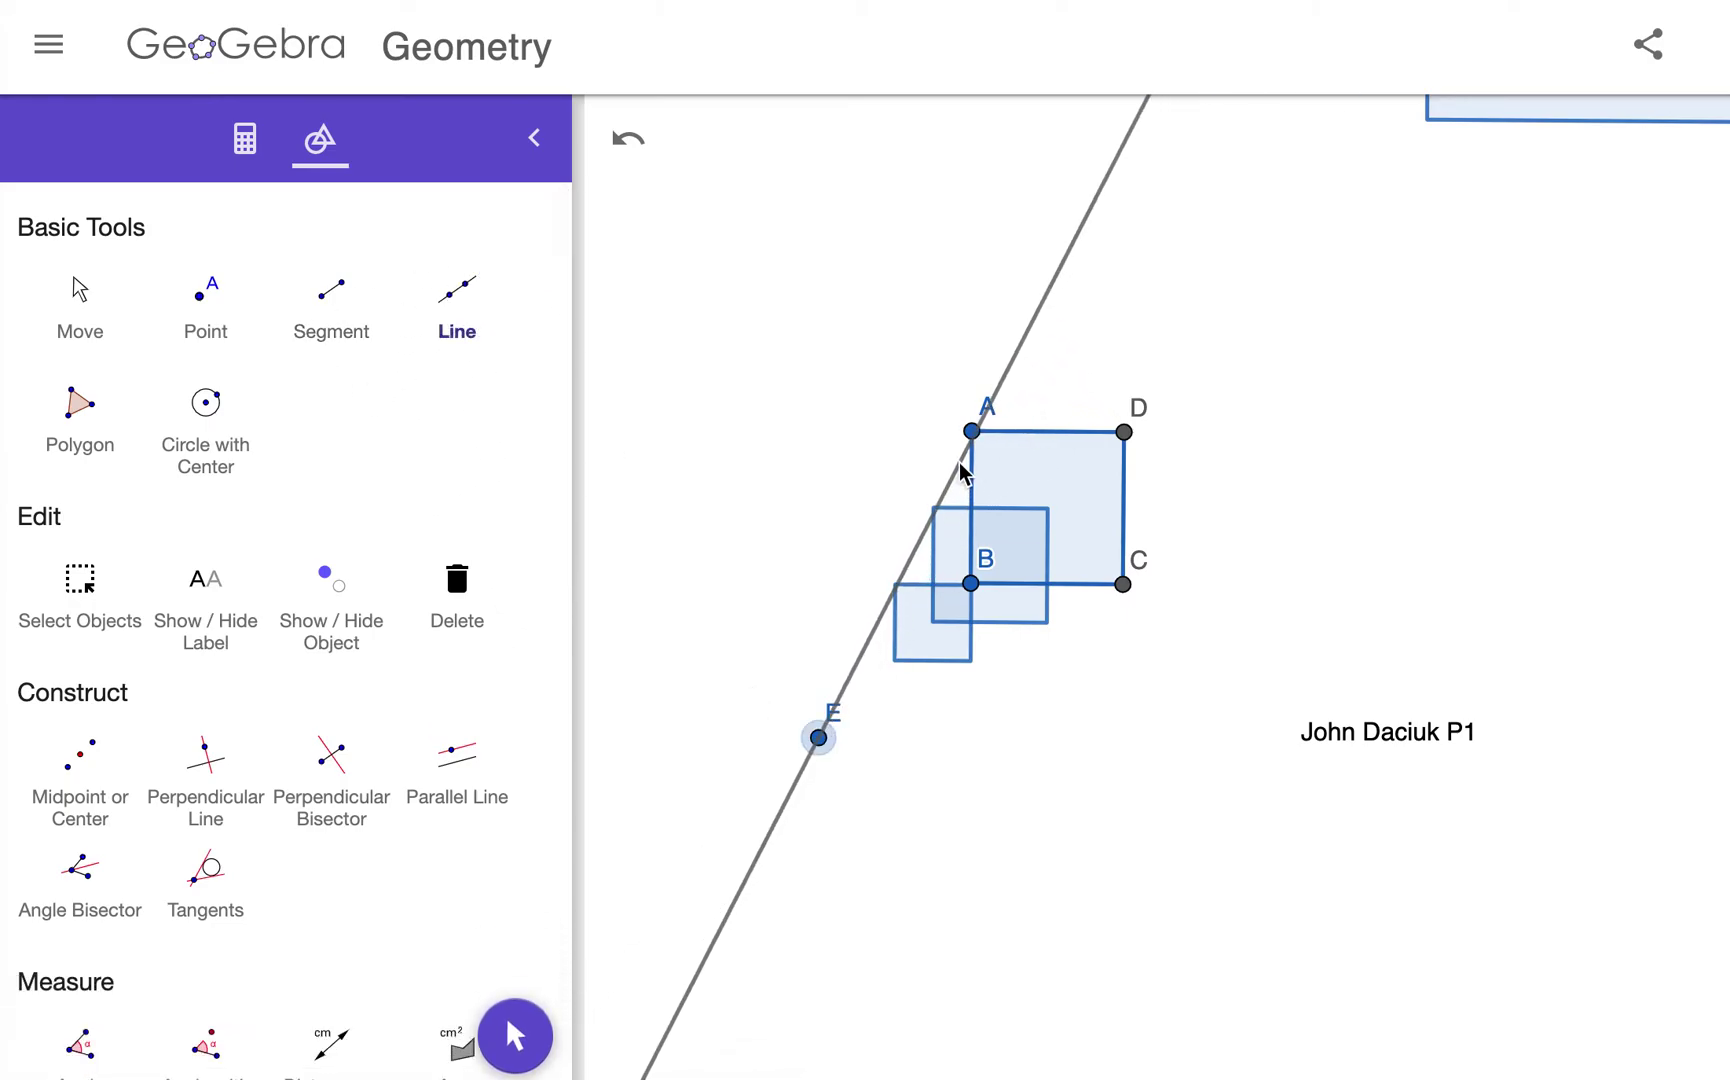
pyautogui.click(971, 432)
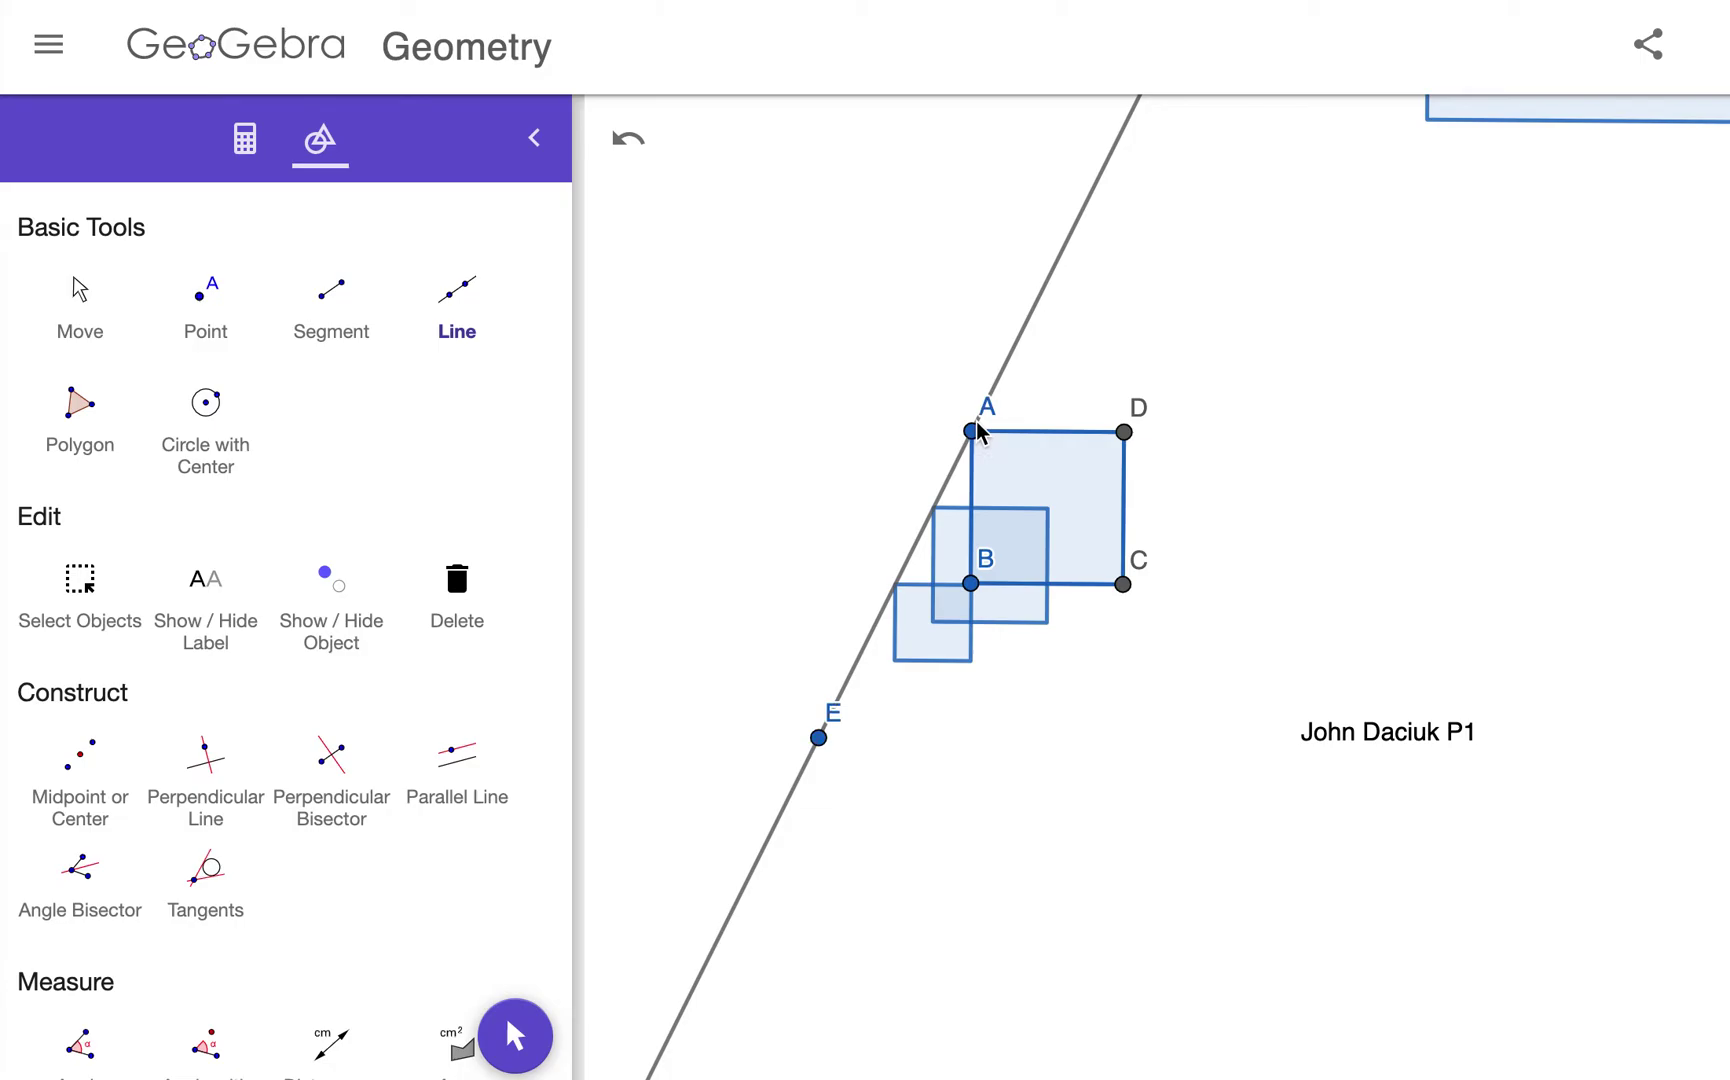
pyautogui.click(818, 738)
pyautogui.click(1123, 585)
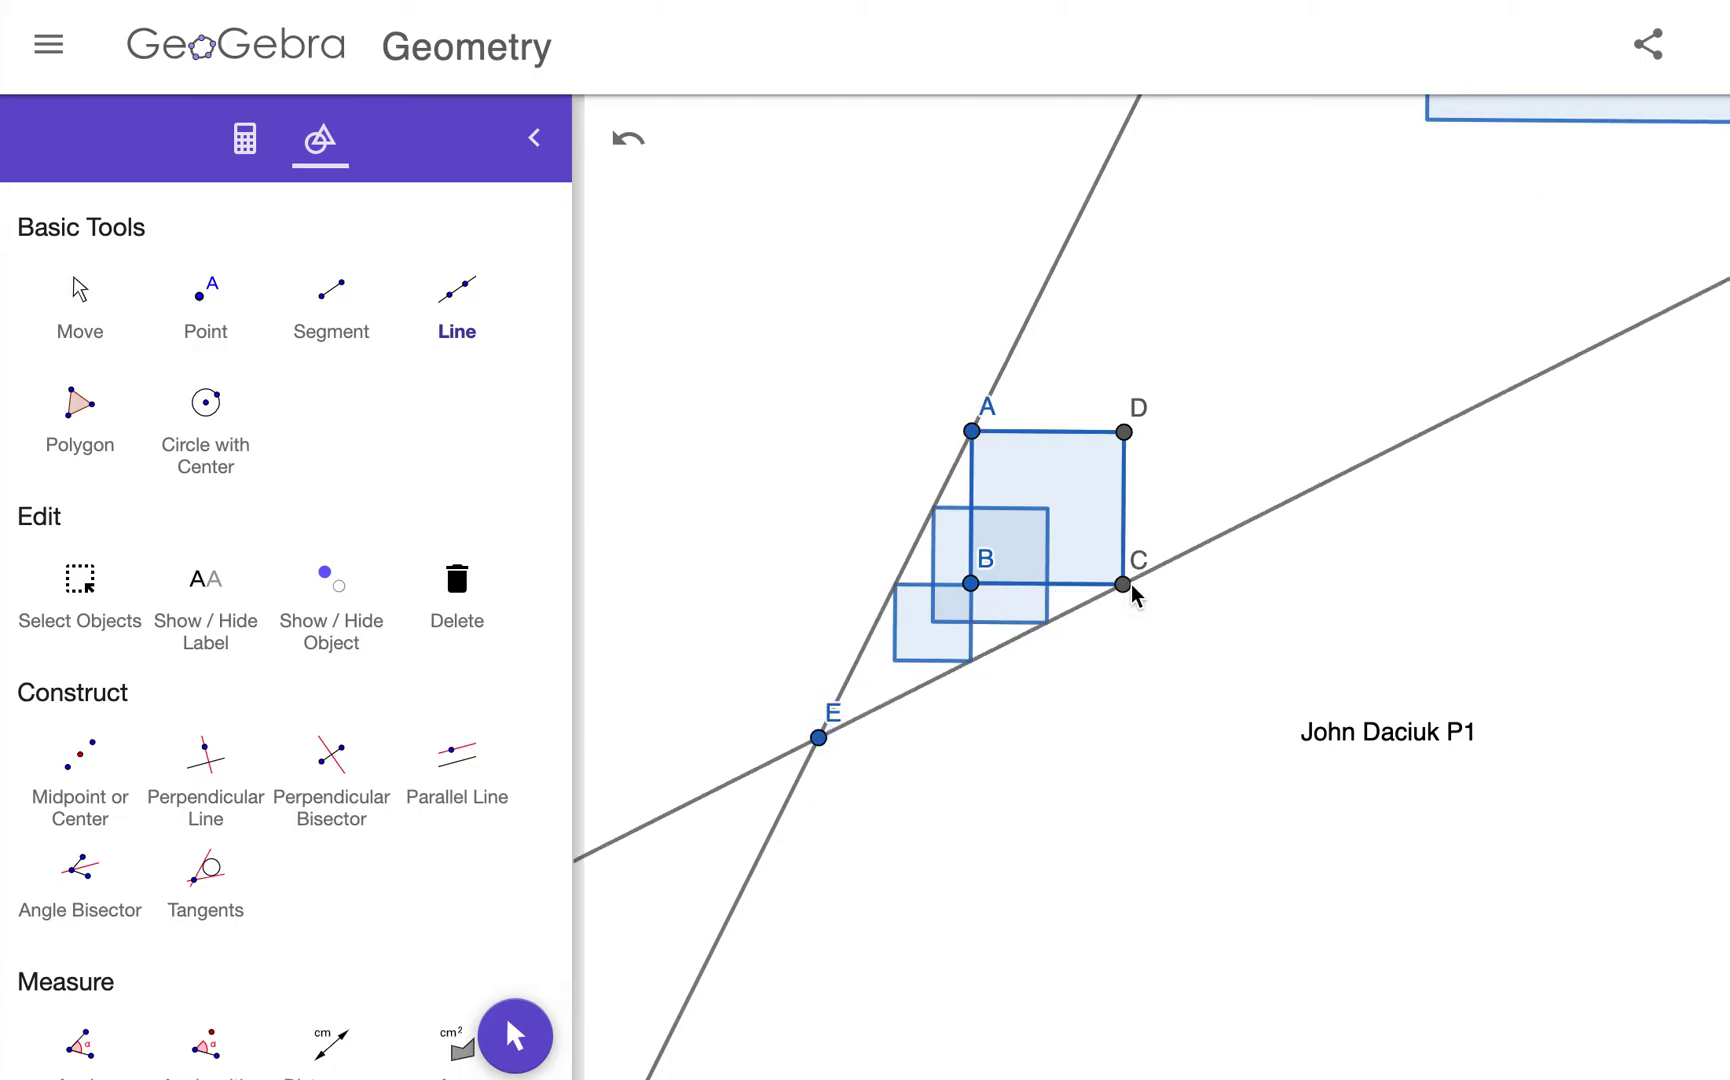
pyautogui.click(818, 738)
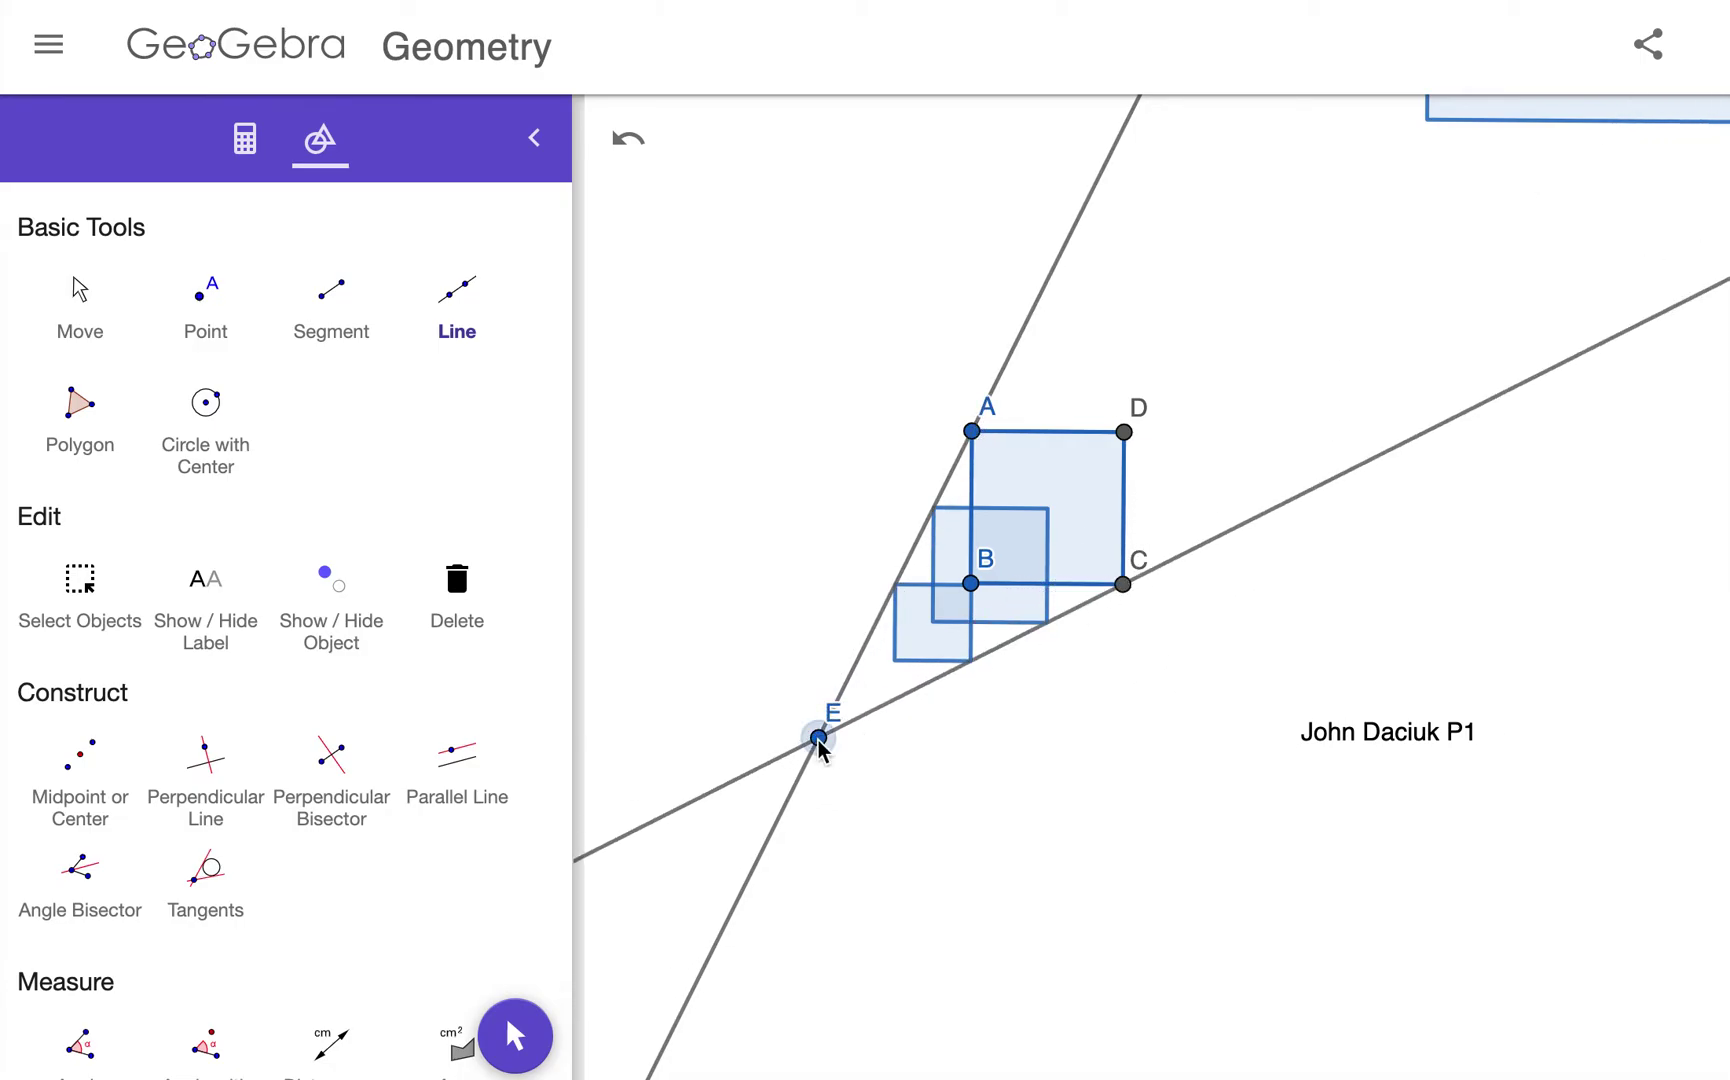
pyautogui.click(971, 585)
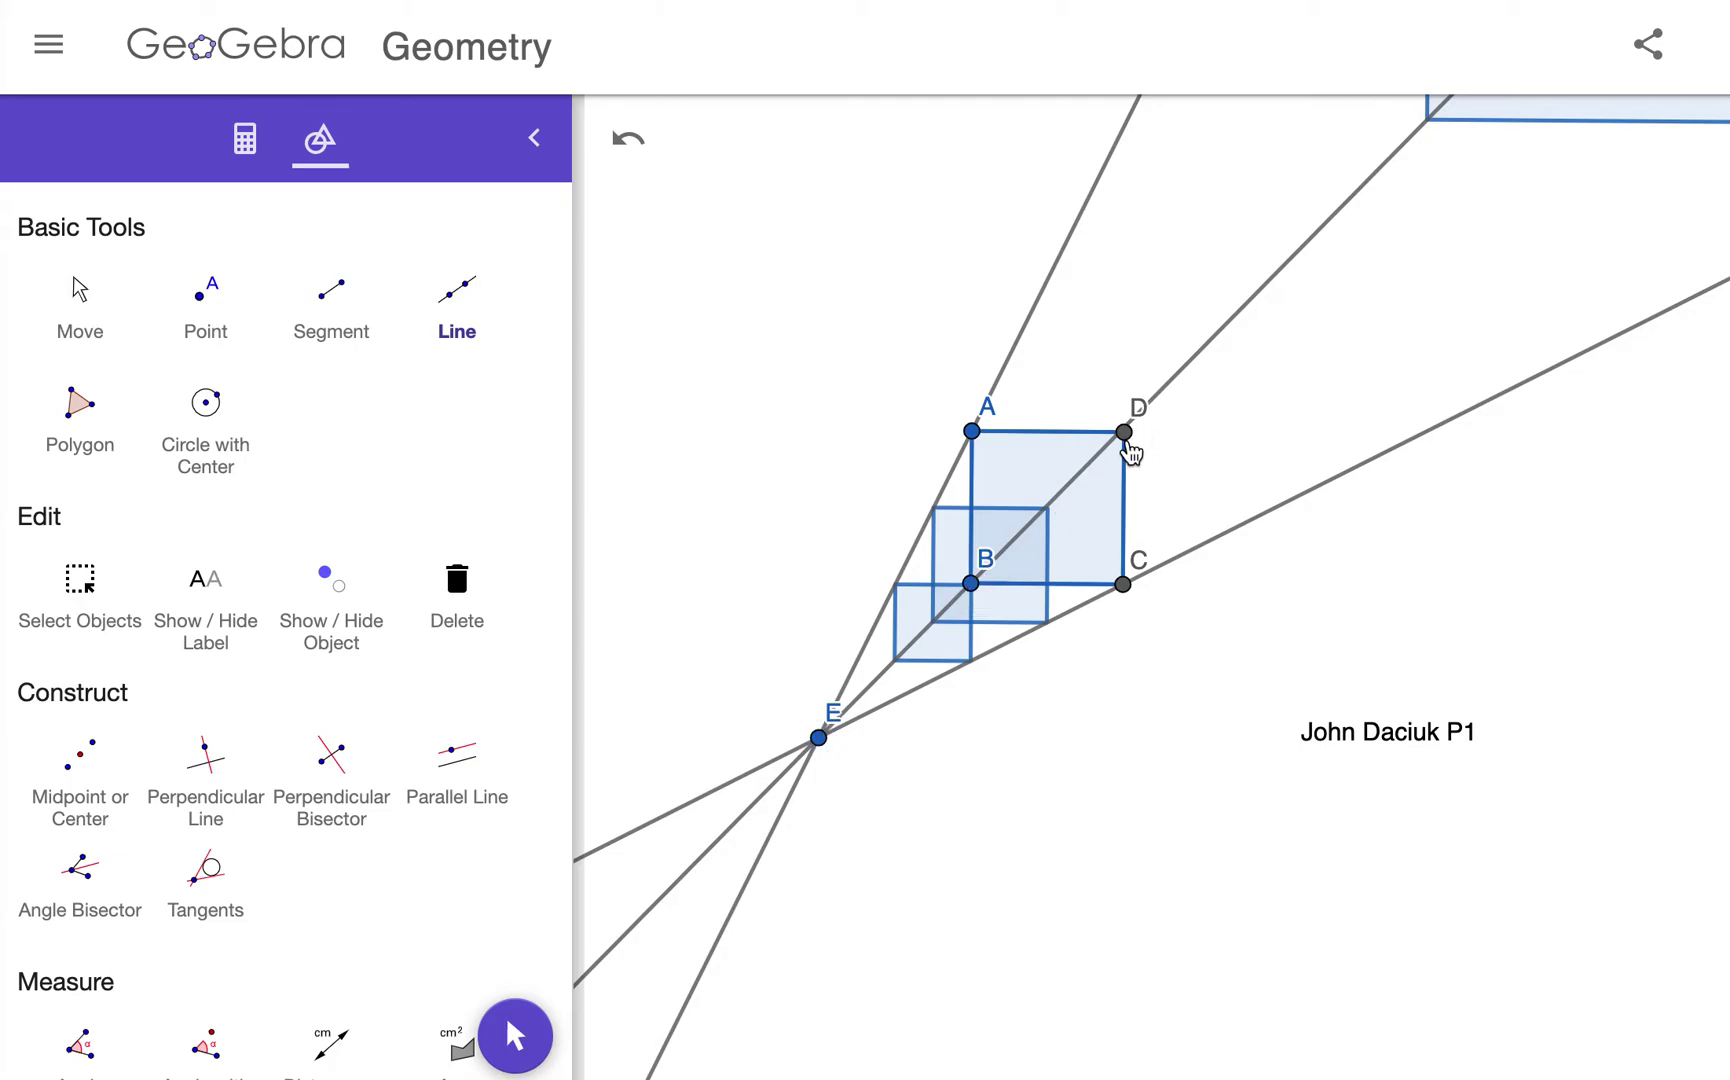
# Step: Zoom and pan the canvas to frame the whole figure, including the factor-4 square
pyautogui.scroll(-10, 1129, 452)
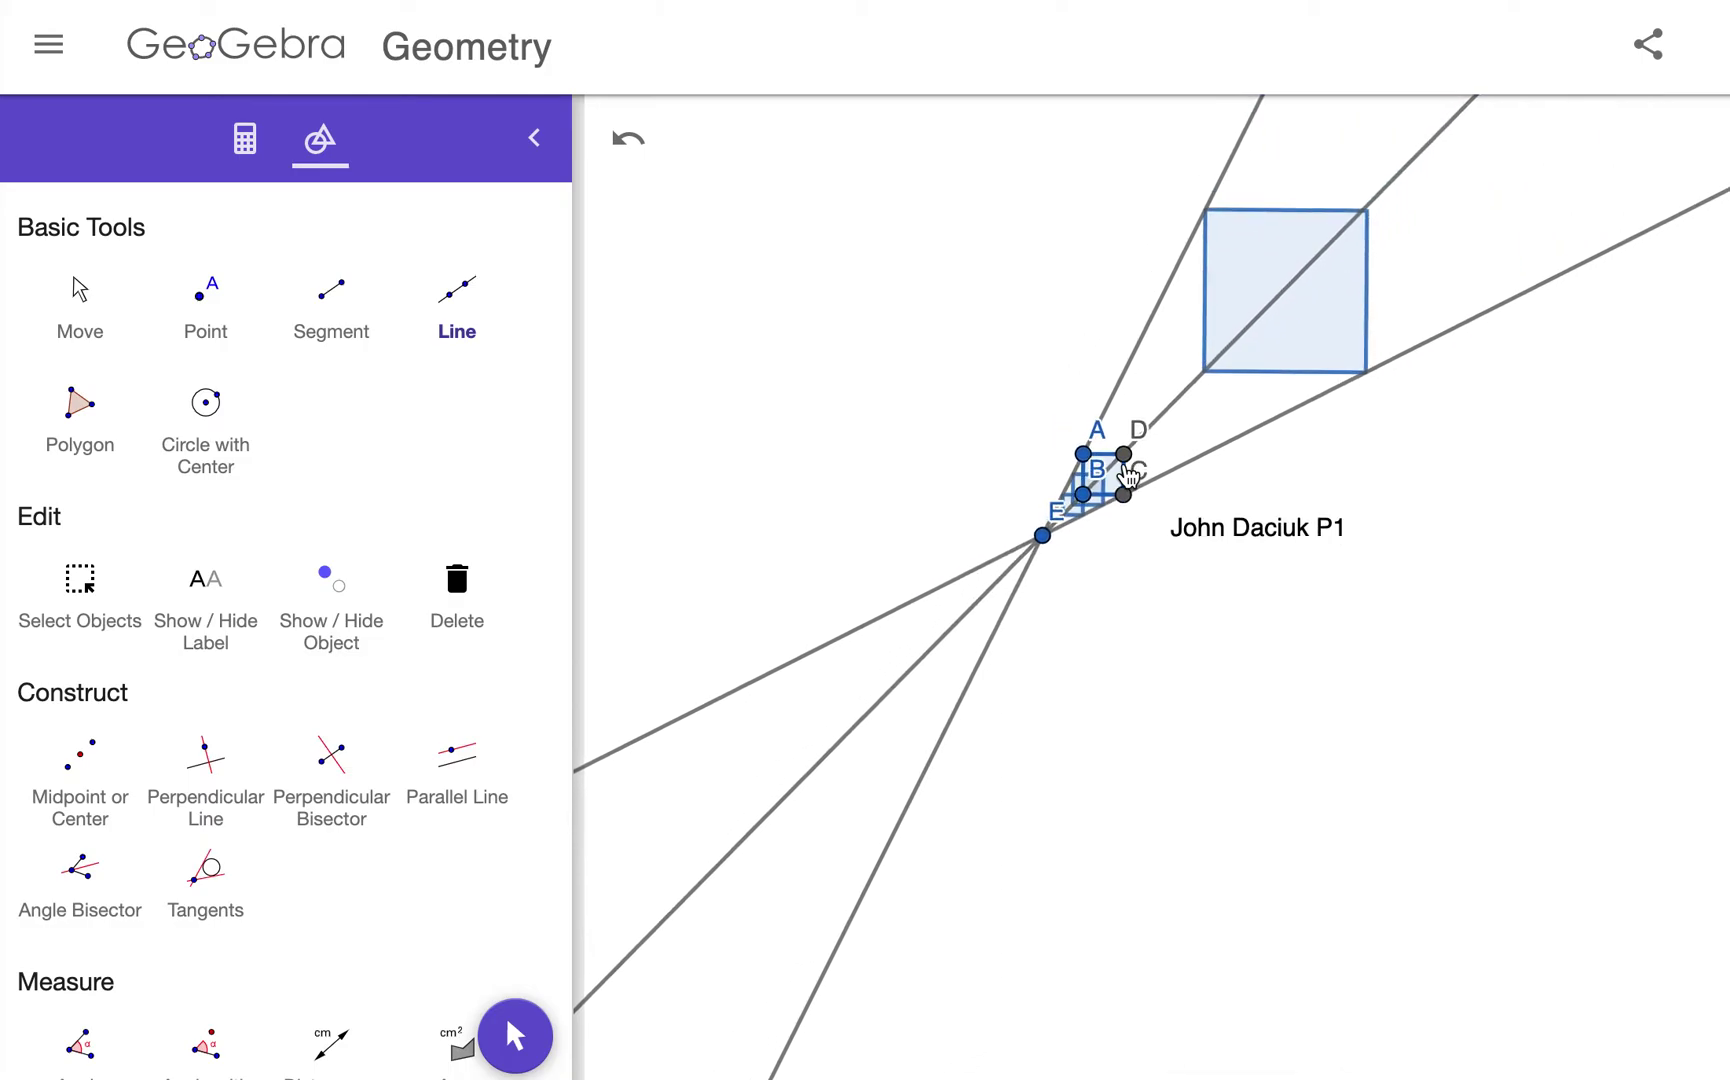
pyautogui.scroll(3, 1050, 506)
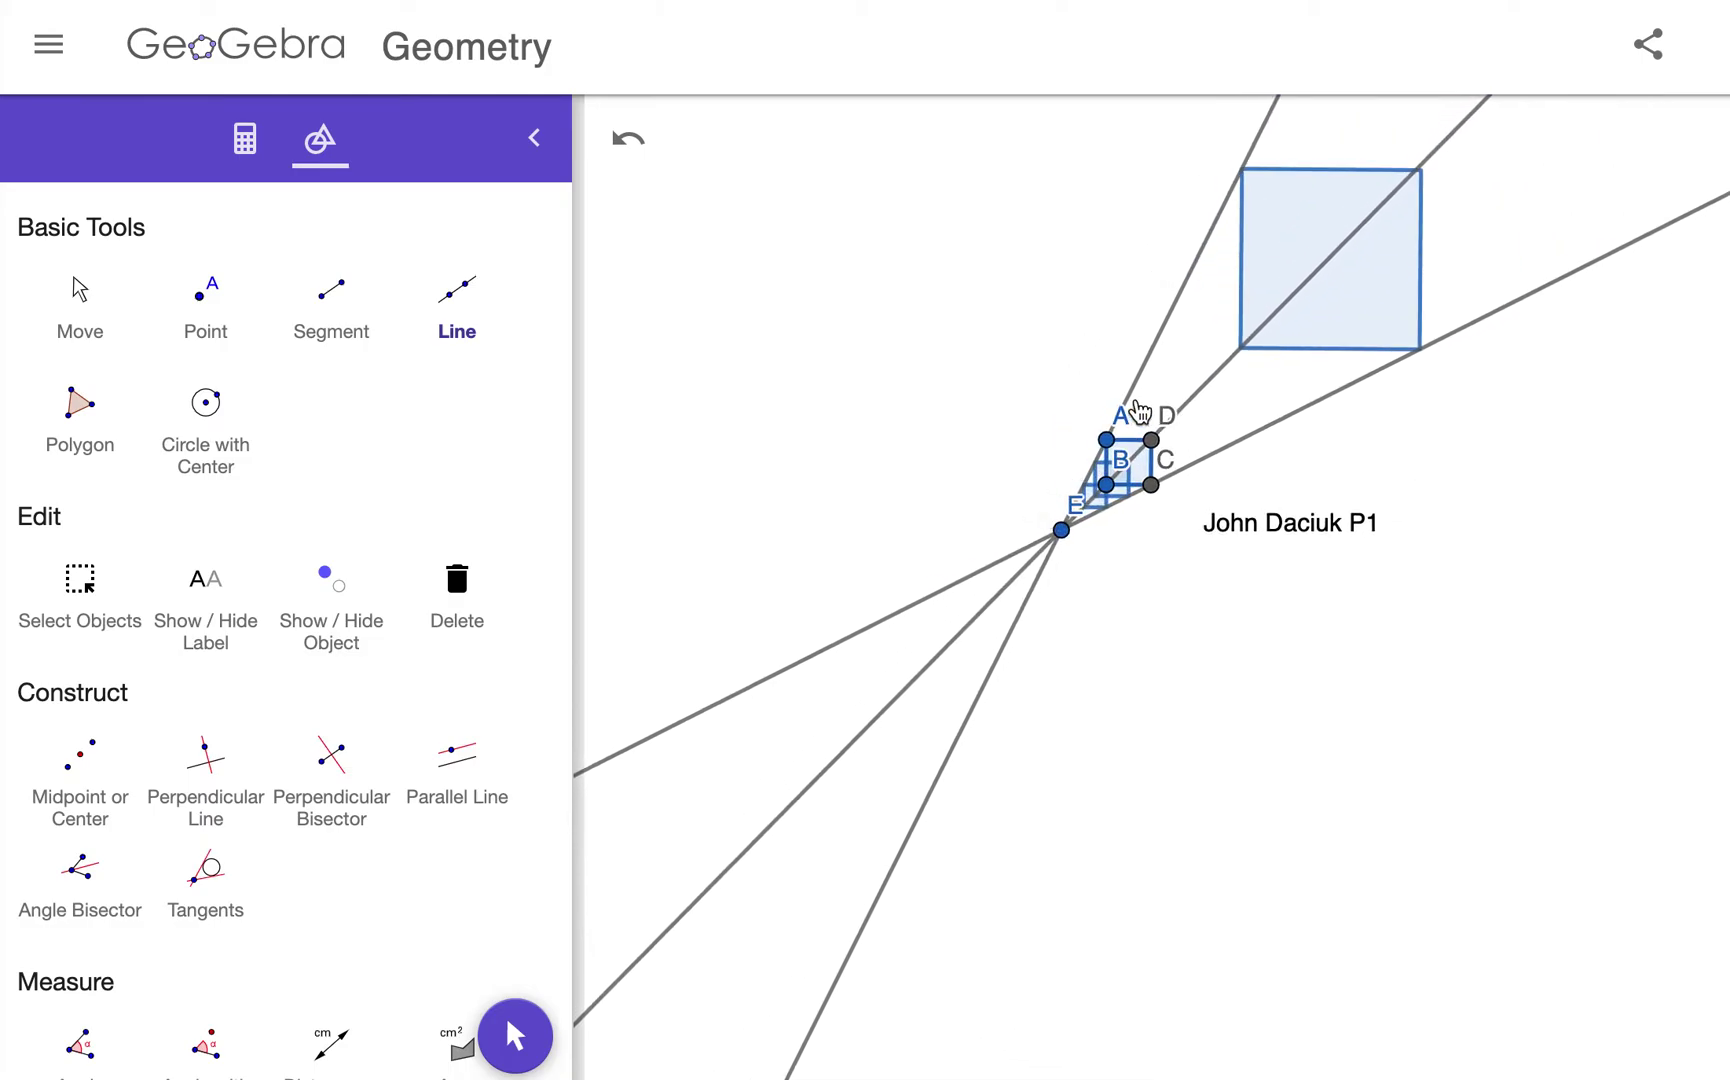
pyautogui.click(80, 296)
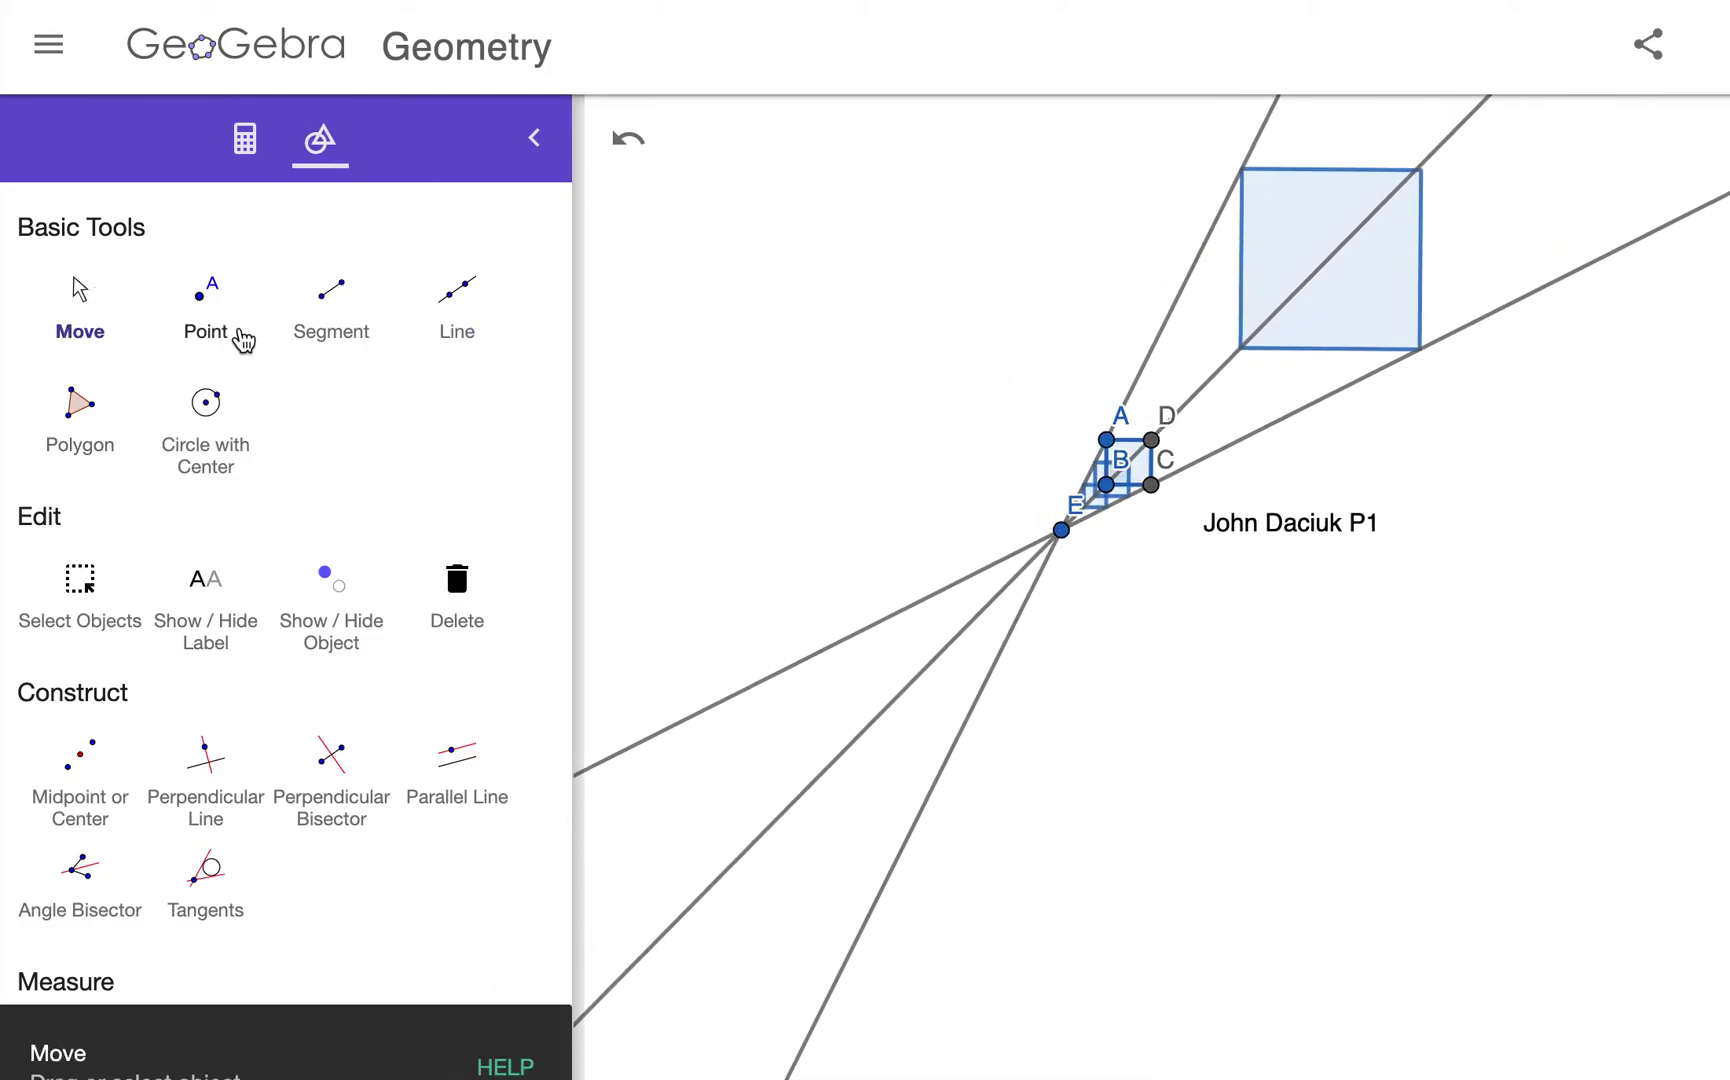
pyautogui.moveTo(1025, 372); pyautogui.dragTo(777, 560)
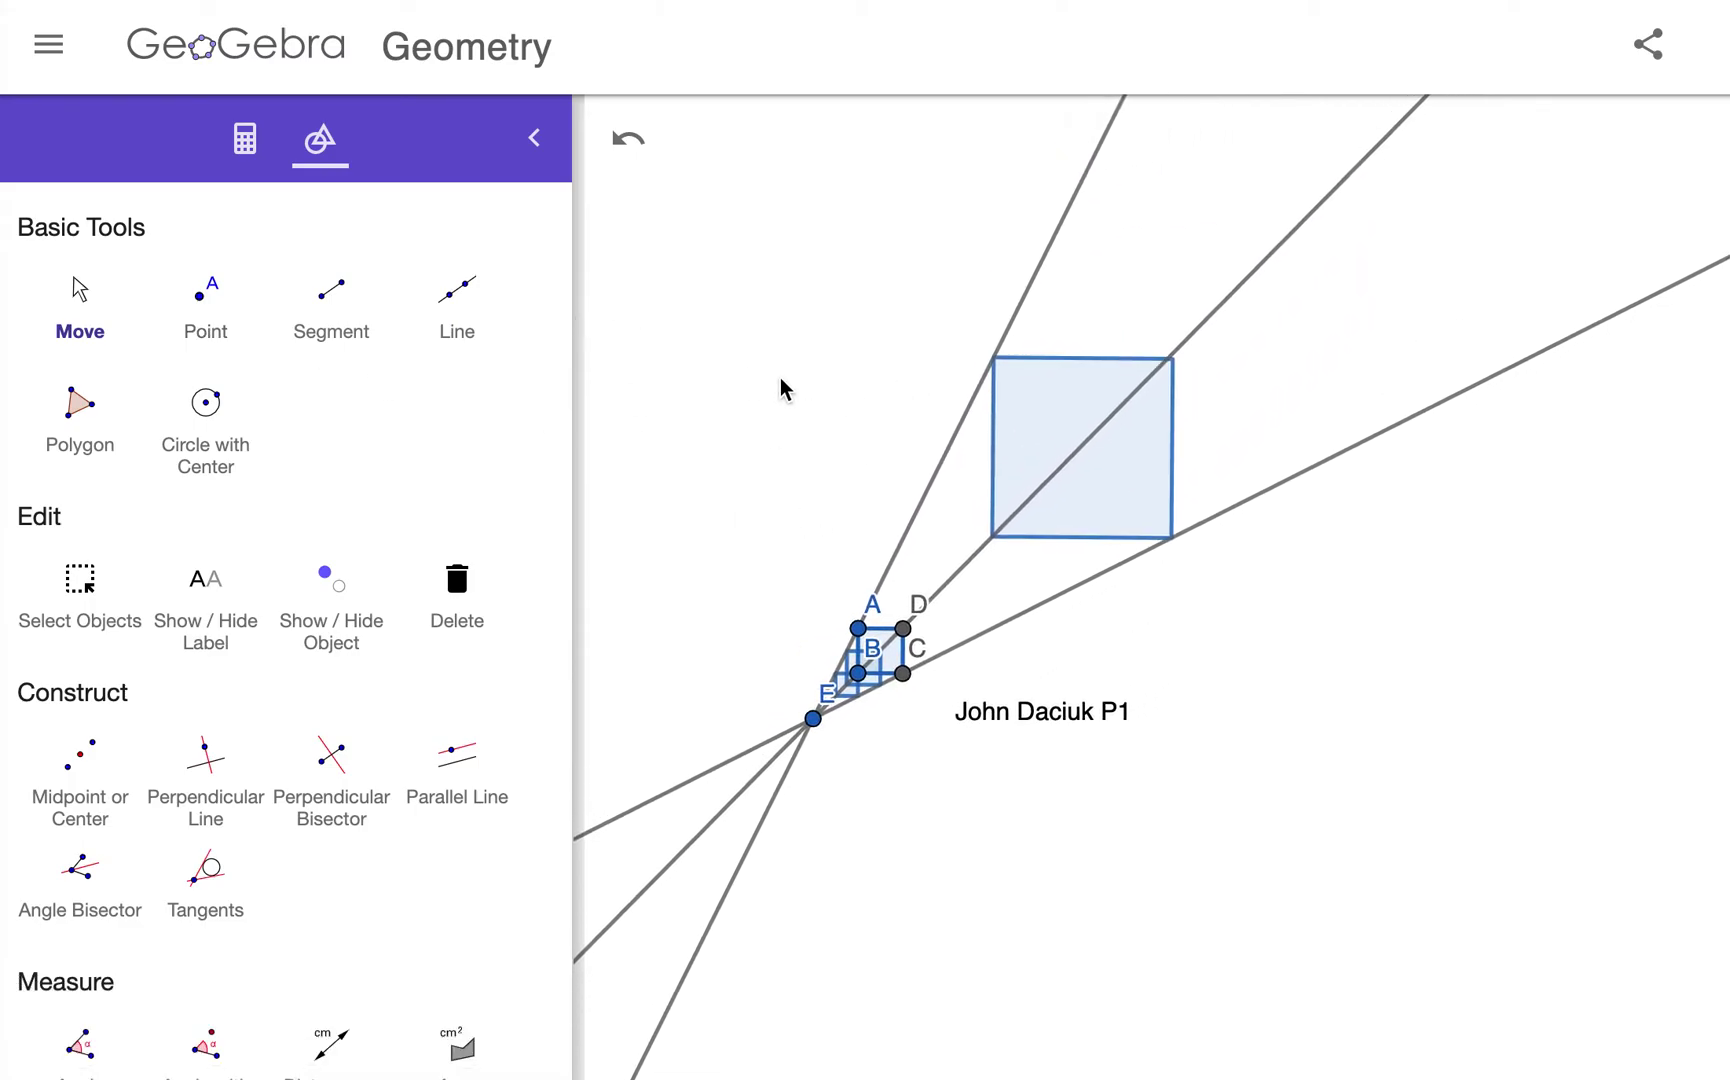
pyautogui.scroll(3, 818, 543)
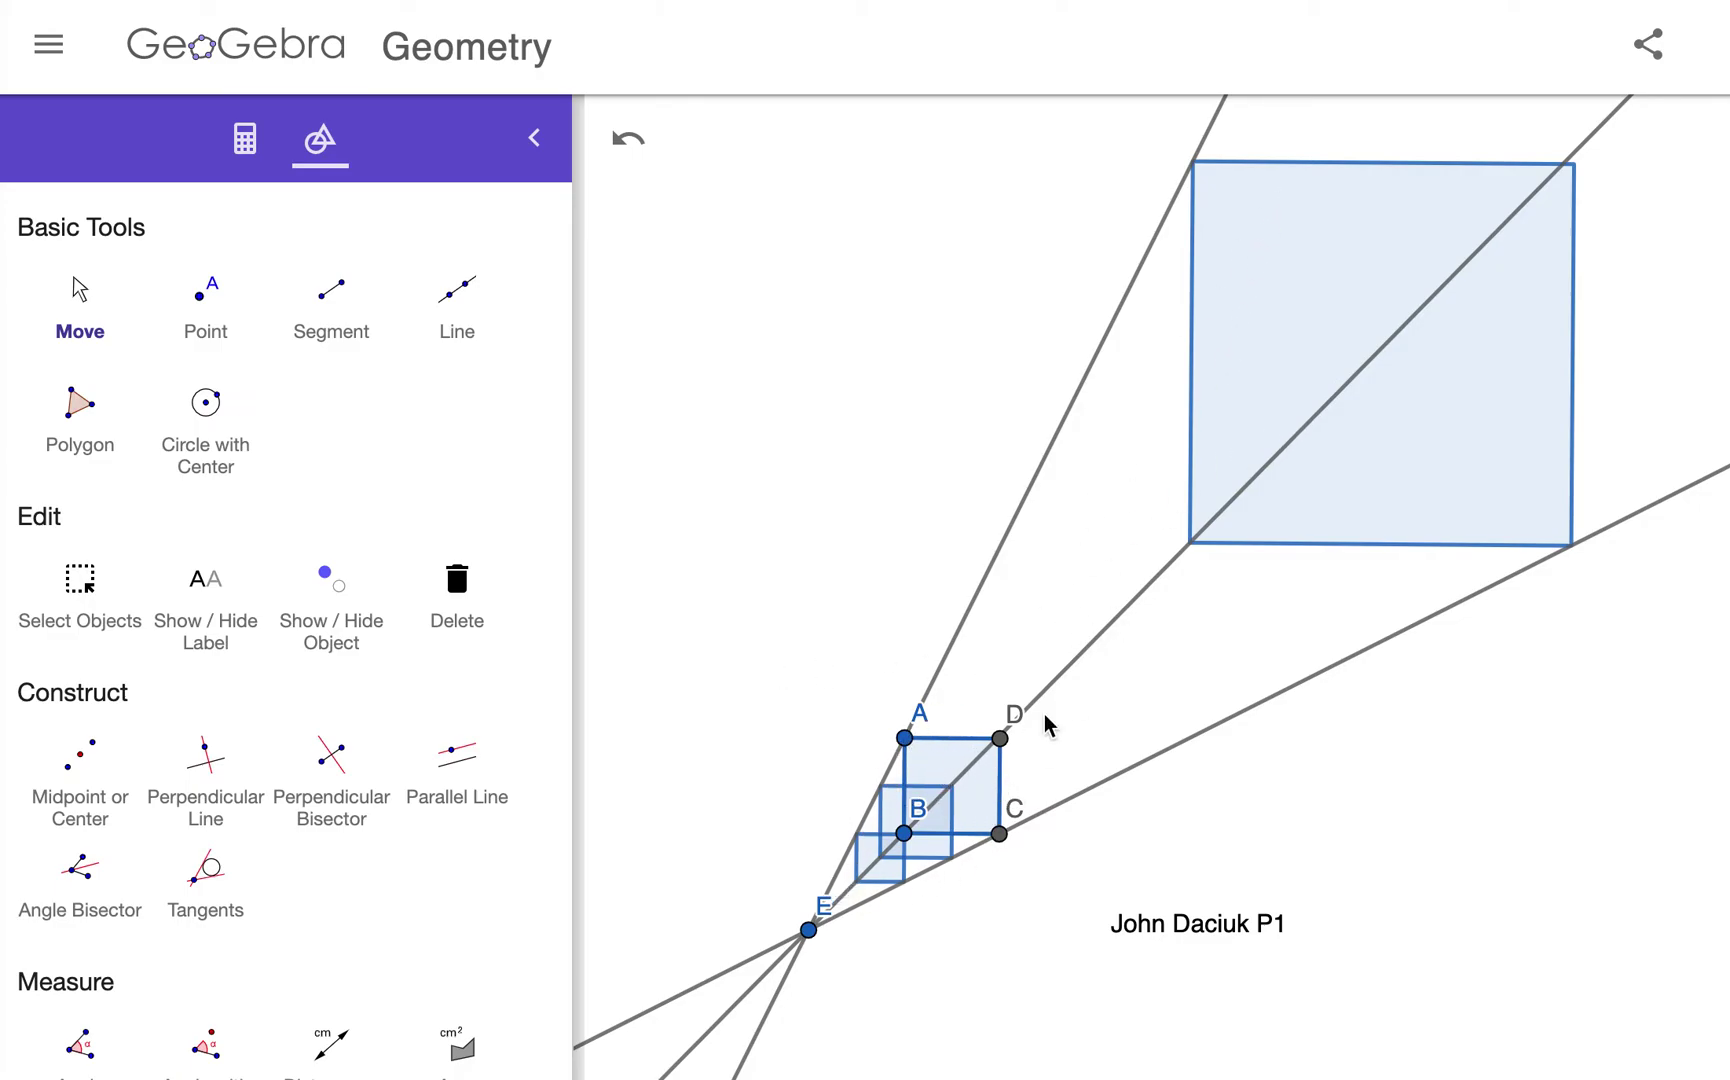
# Step: Add the text label A' beside the smallest square, discarding one misplaced text box
pyautogui.scroll(-10, 405, 733)
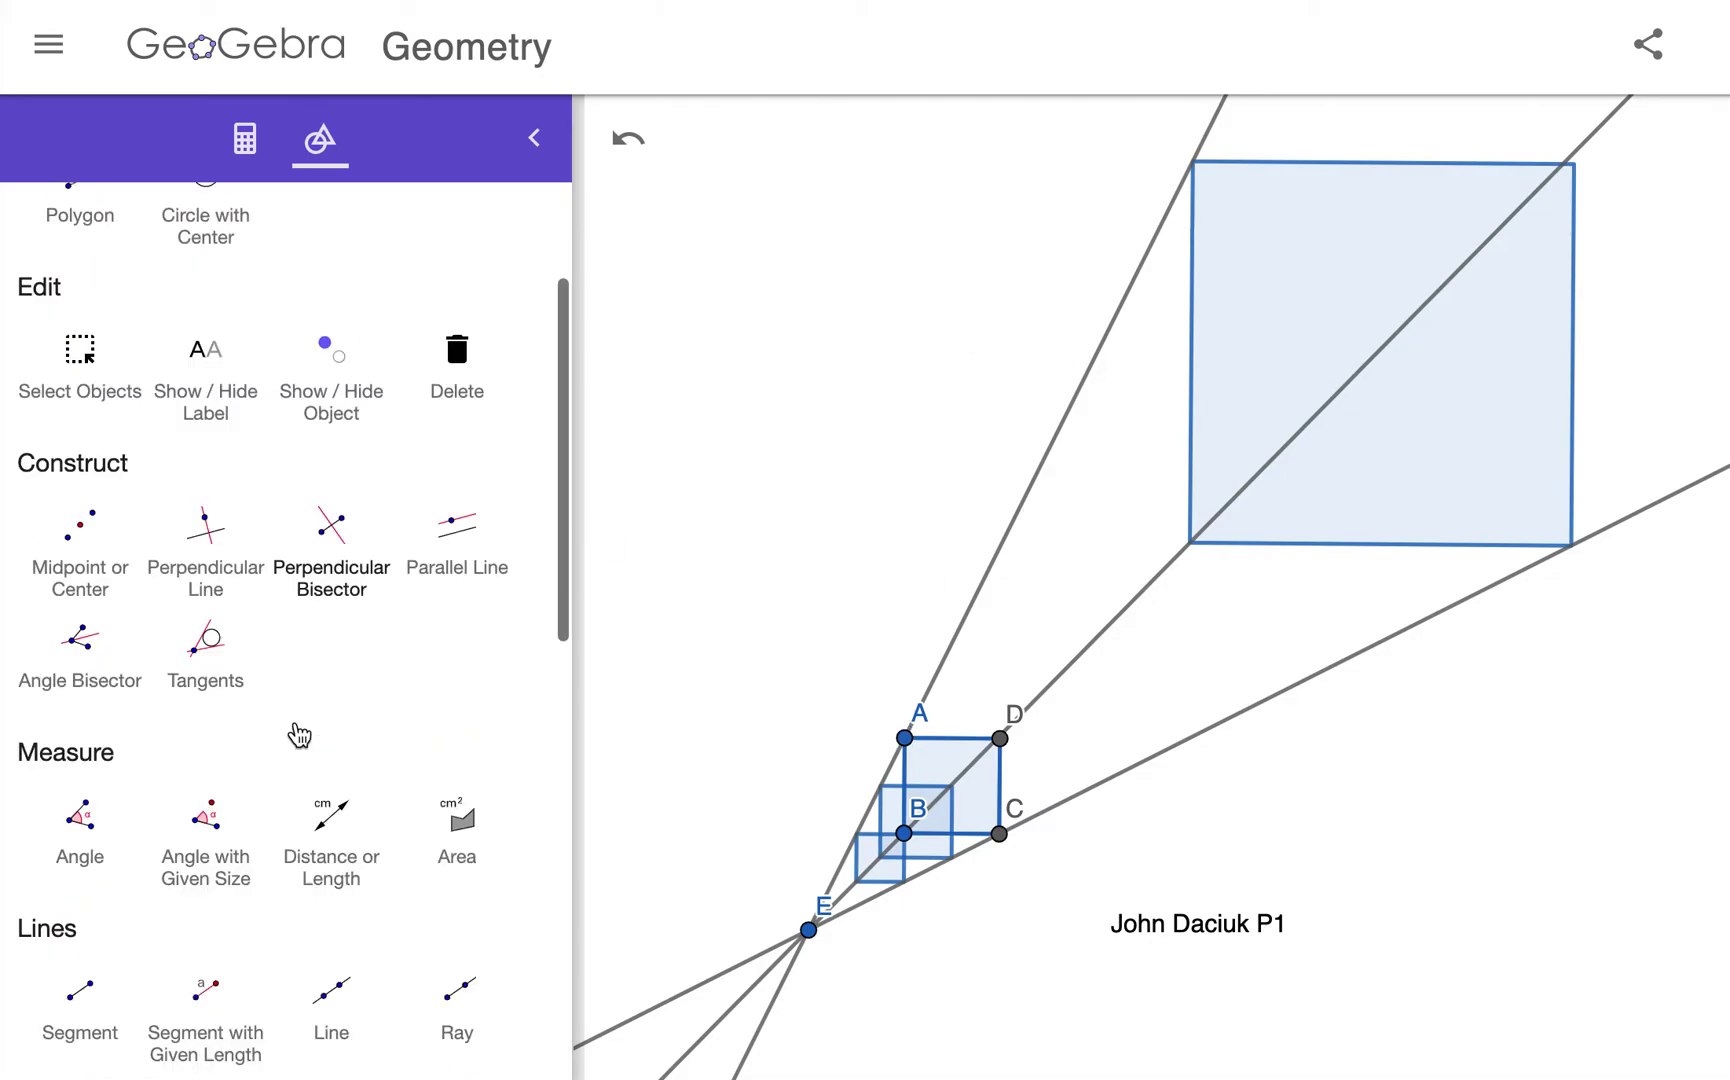
pyautogui.click(203, 945)
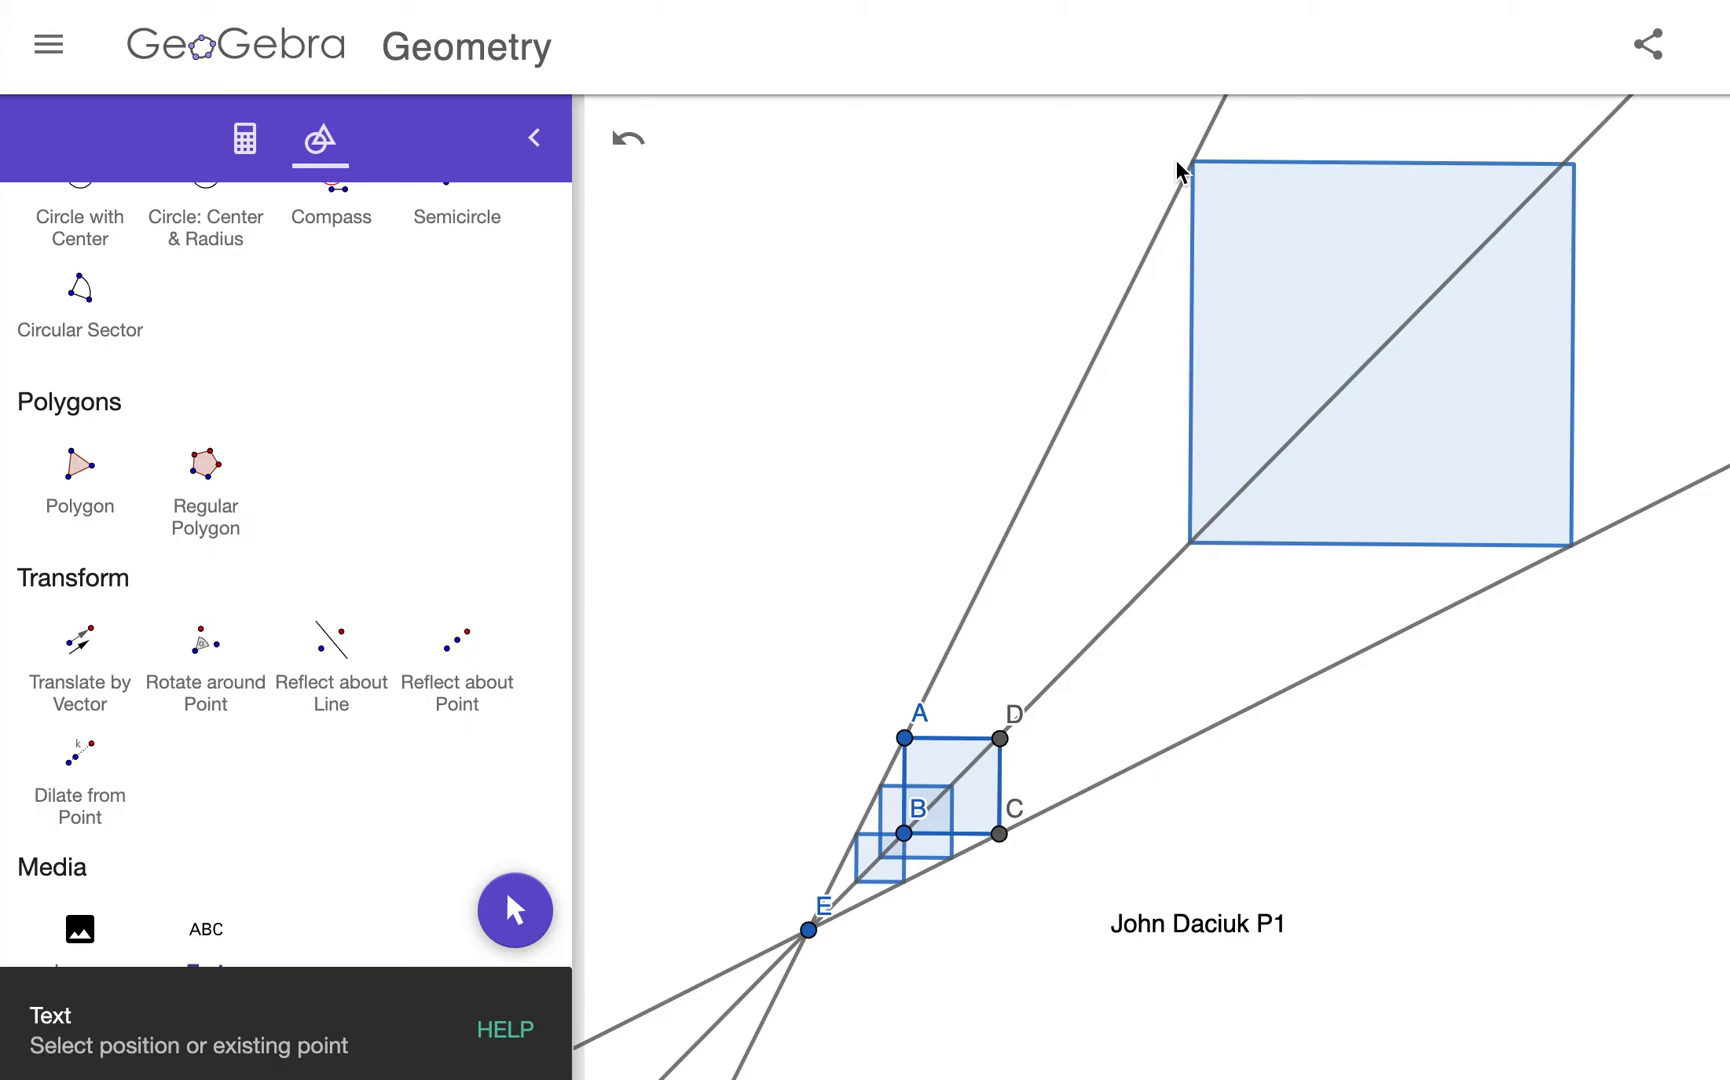
pyautogui.click(1177, 163)
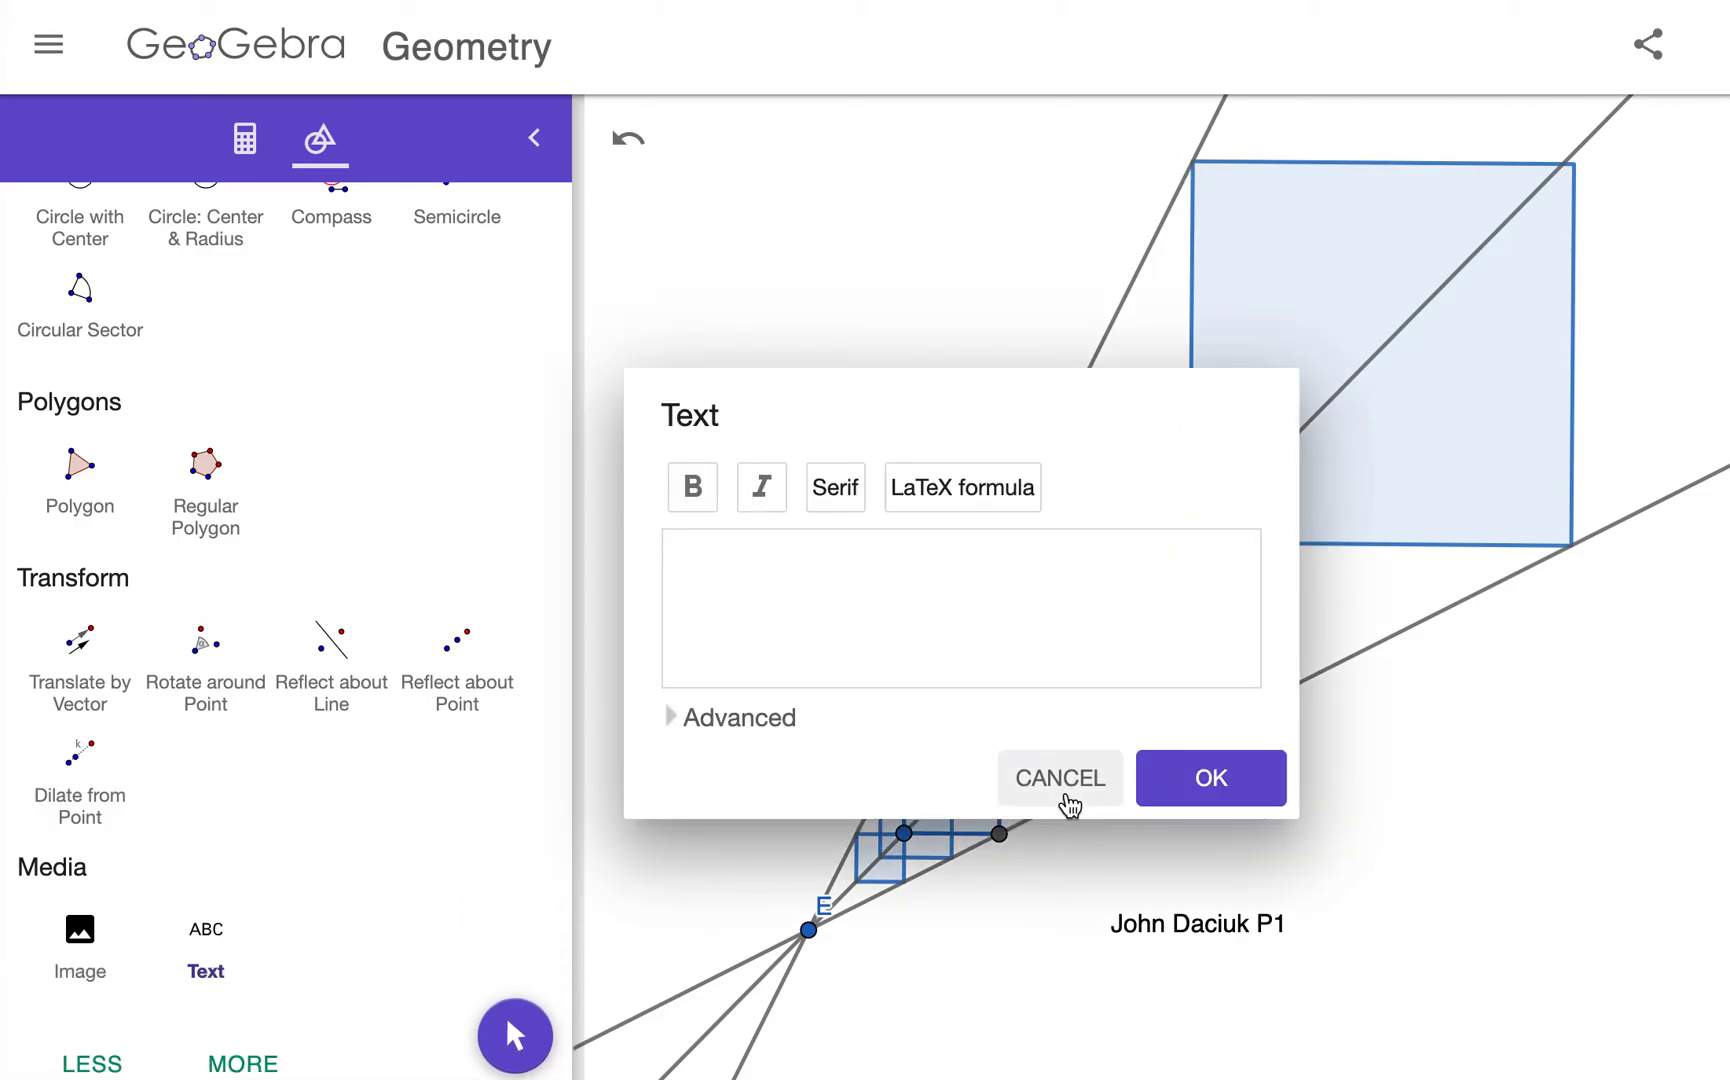
pyautogui.click(1066, 793)
pyautogui.click(847, 820)
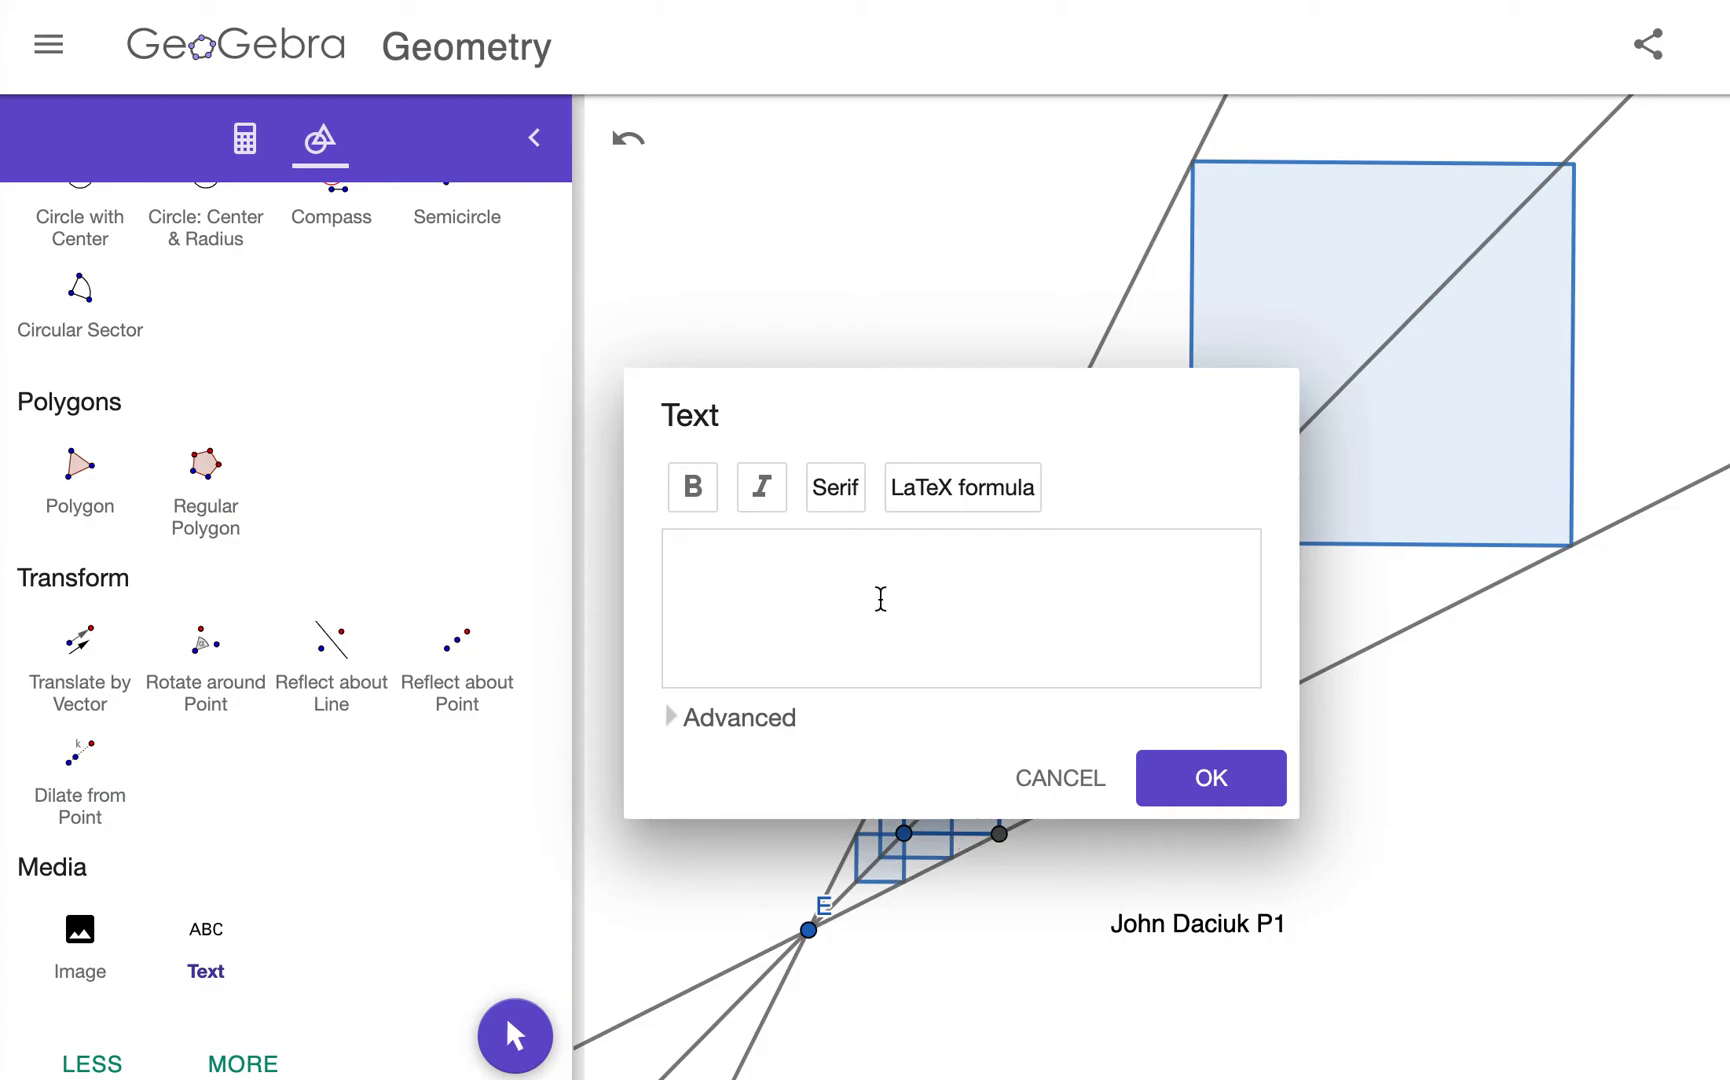
pyautogui.write('A')
pyautogui.press('BackSpace')
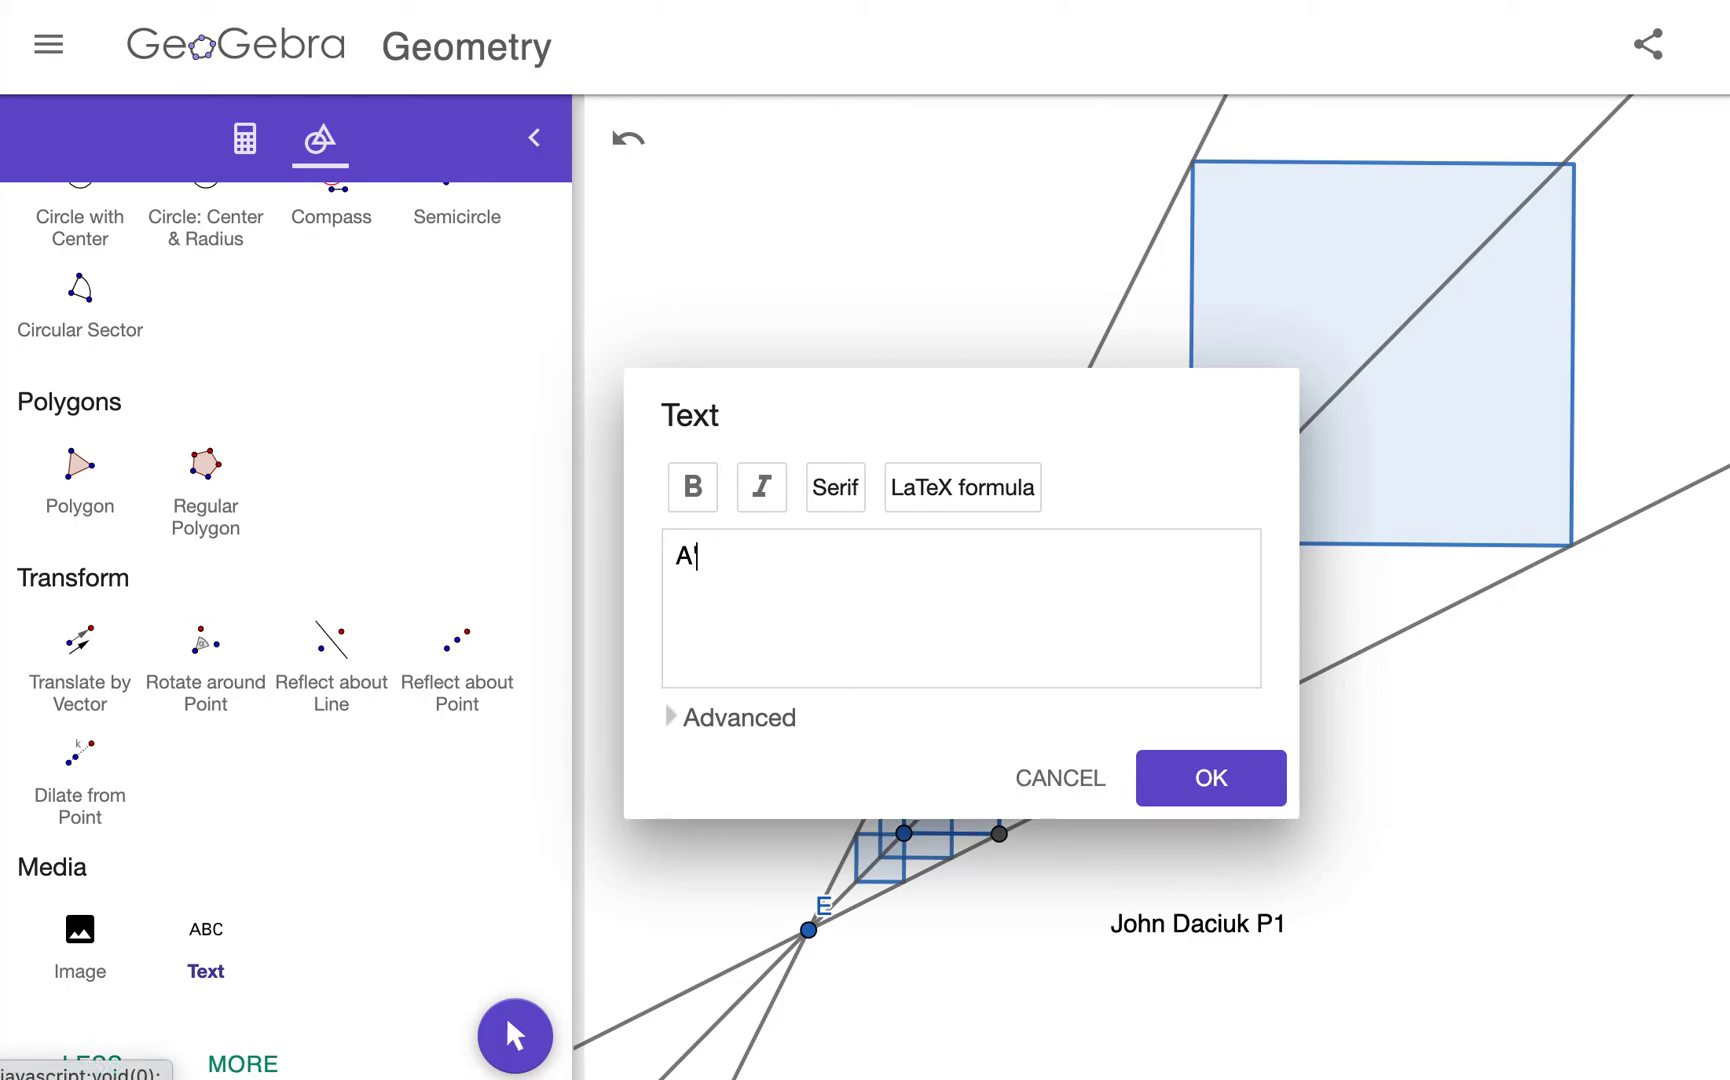
pyautogui.click(1222, 780)
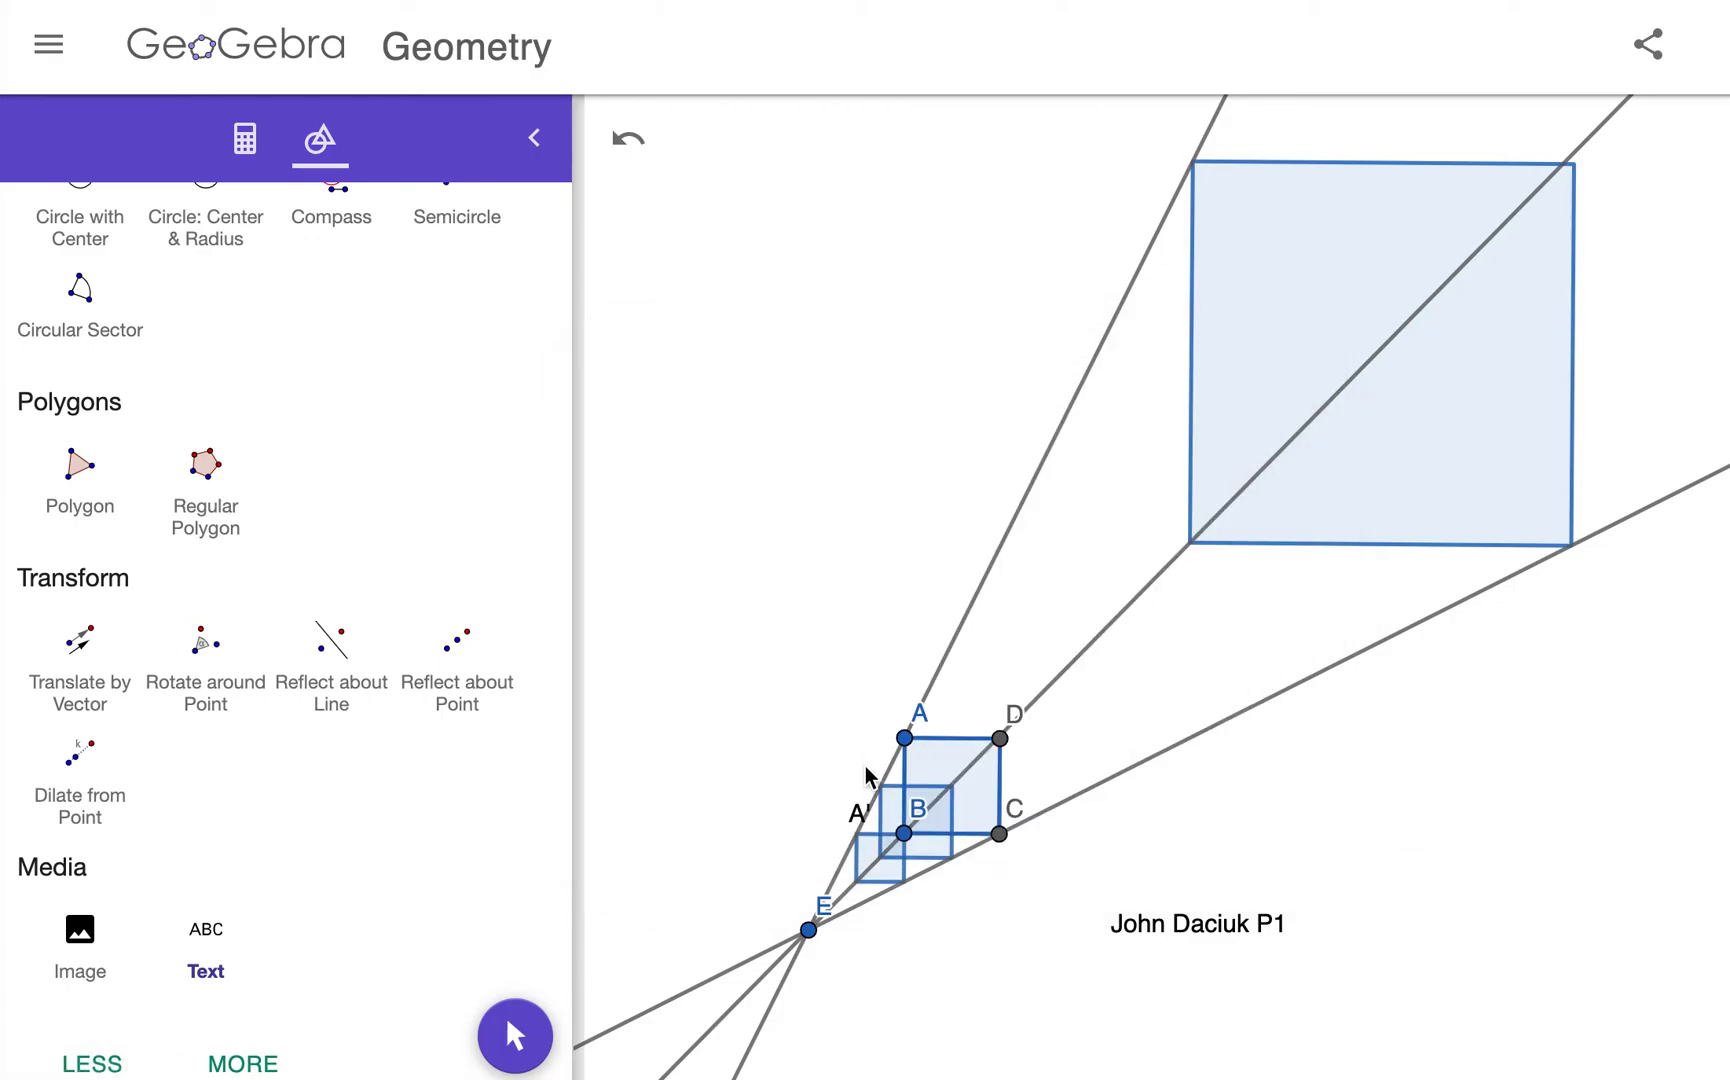
# Step: Add the text label A'' beside the middle square
pyautogui.click(865, 765)
pyautogui.click(811, 571)
pyautogui.write('A')
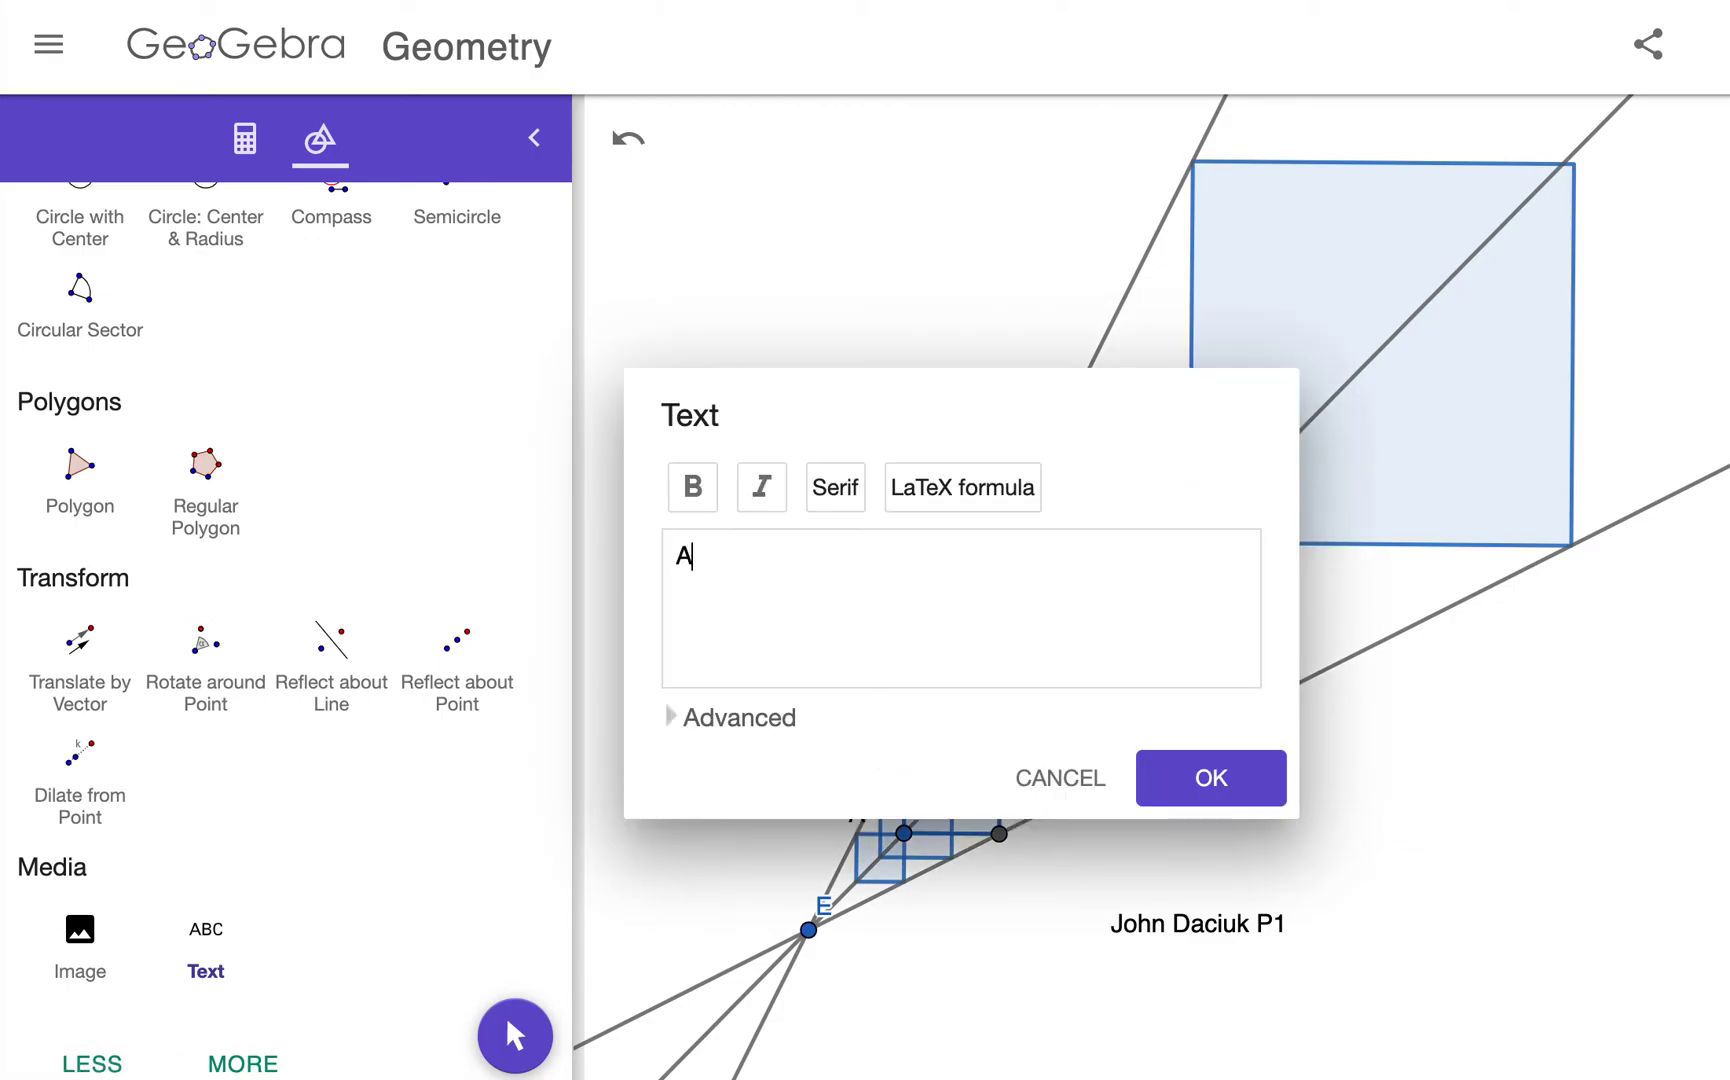
pyautogui.press('BackSpace')
pyautogui.click(1271, 788)
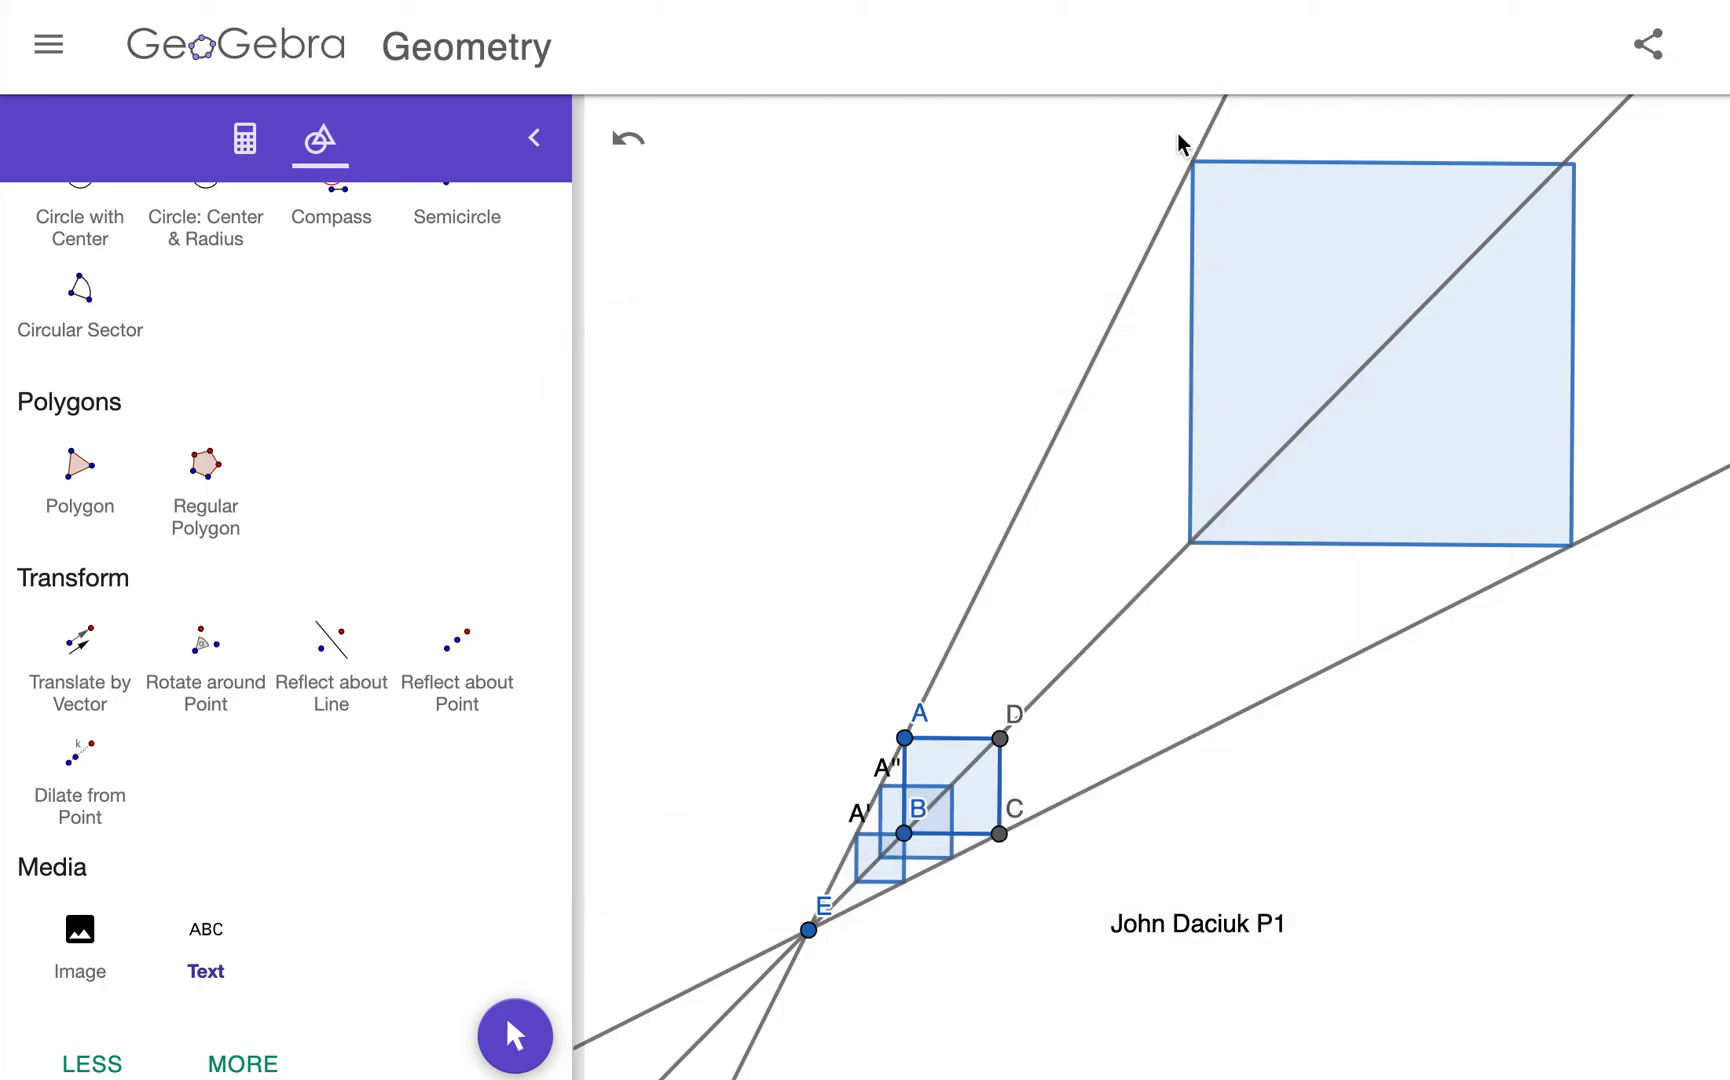
pyautogui.click(1174, 152)
# Step: Label the large copy's corner A', discarding two stray text boxes
pyautogui.click(901, 607)
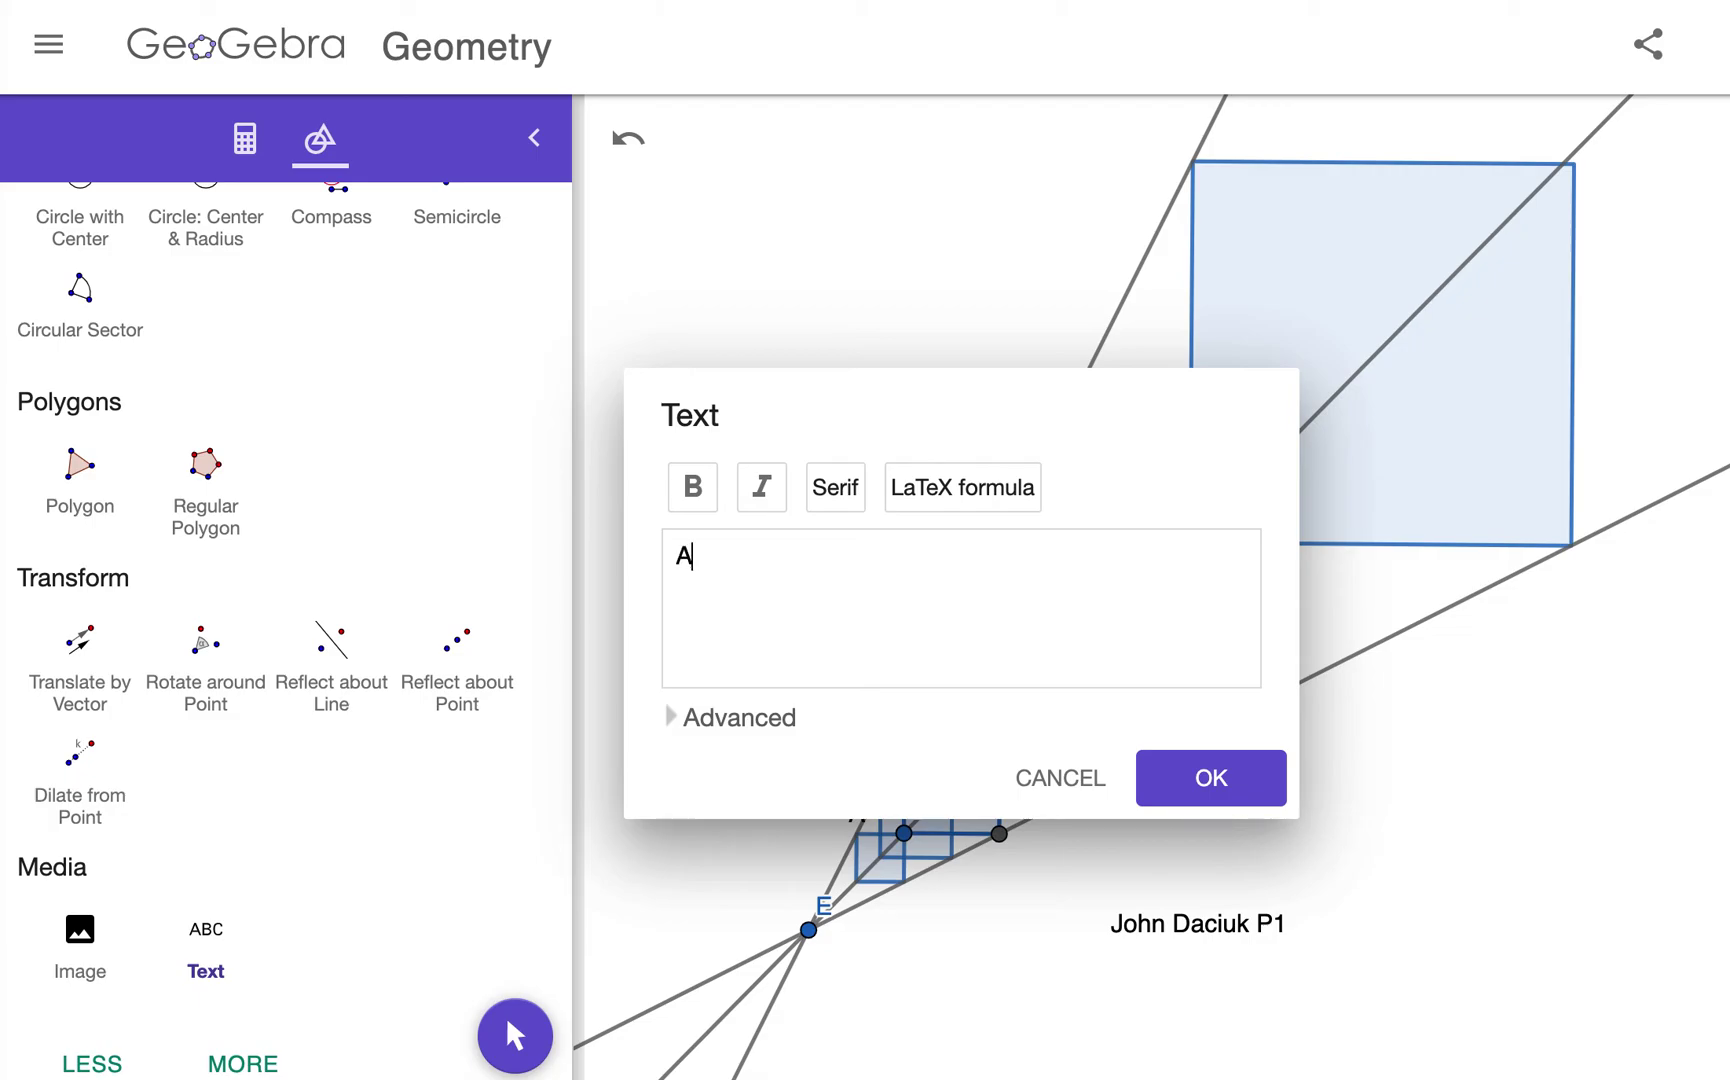
pyautogui.click(1190, 772)
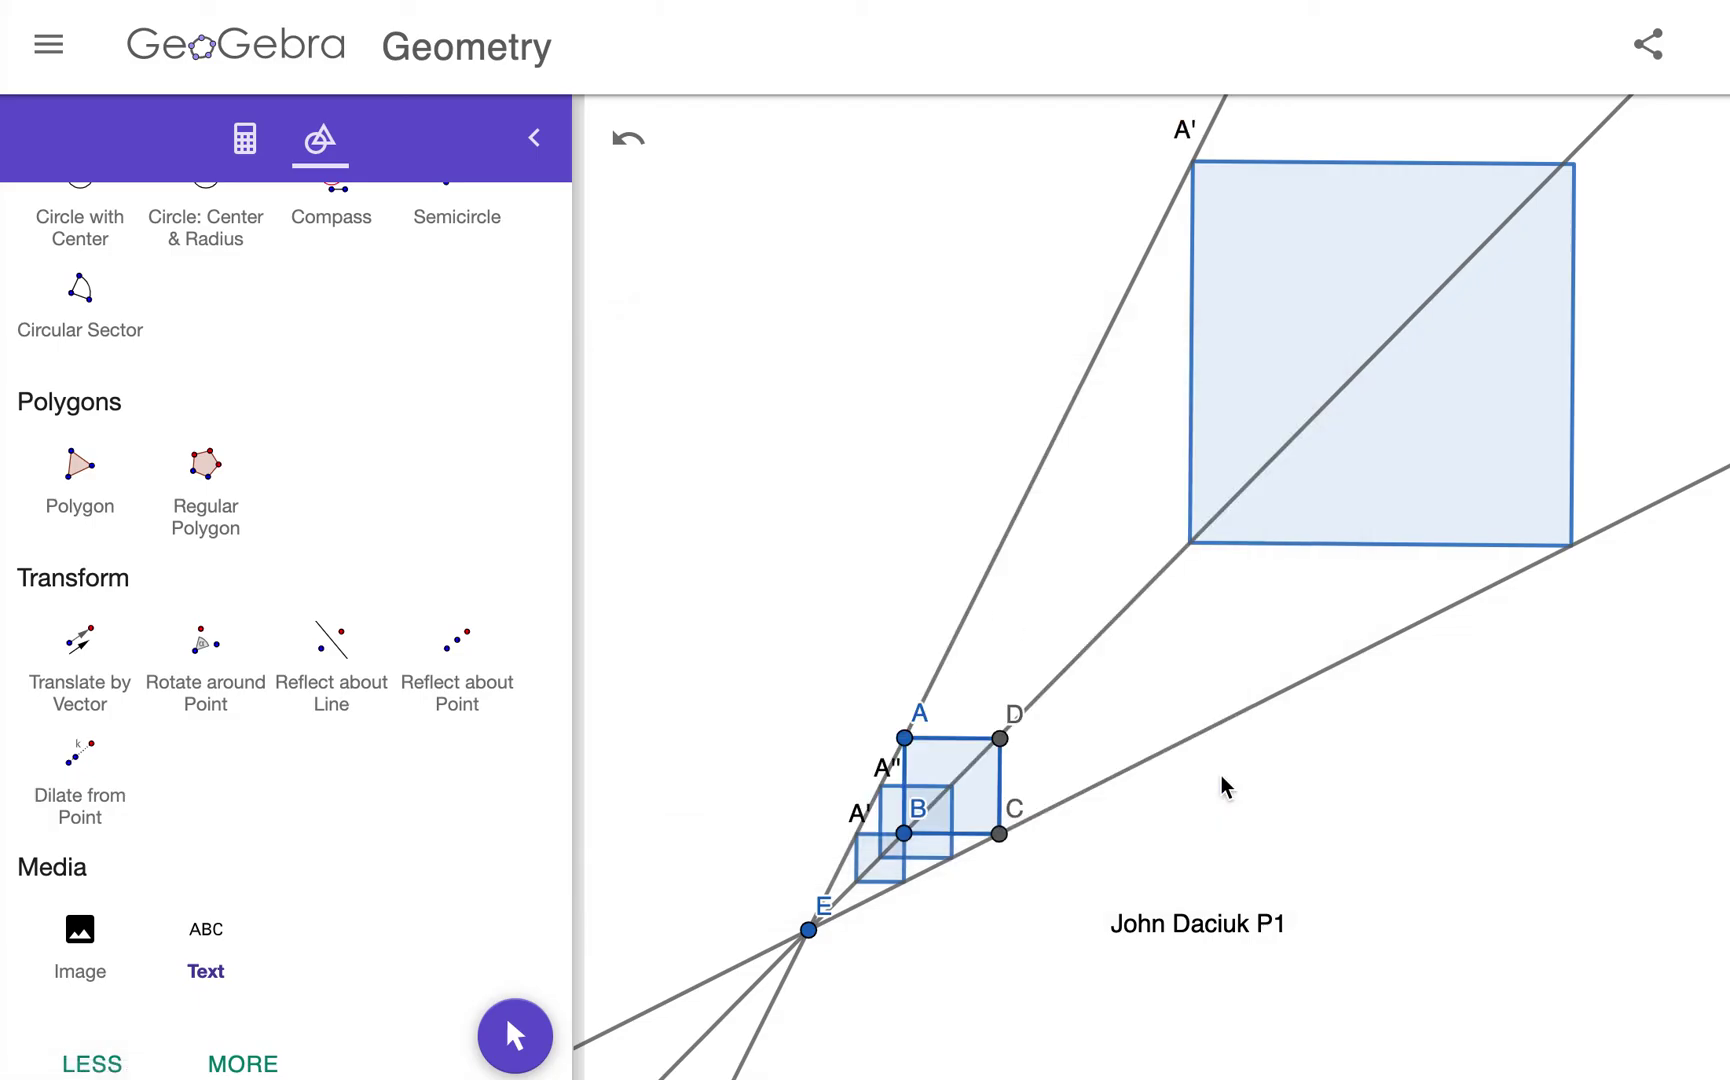
pyautogui.click(1205, 137)
pyautogui.click(963, 487)
pyautogui.click(873, 579)
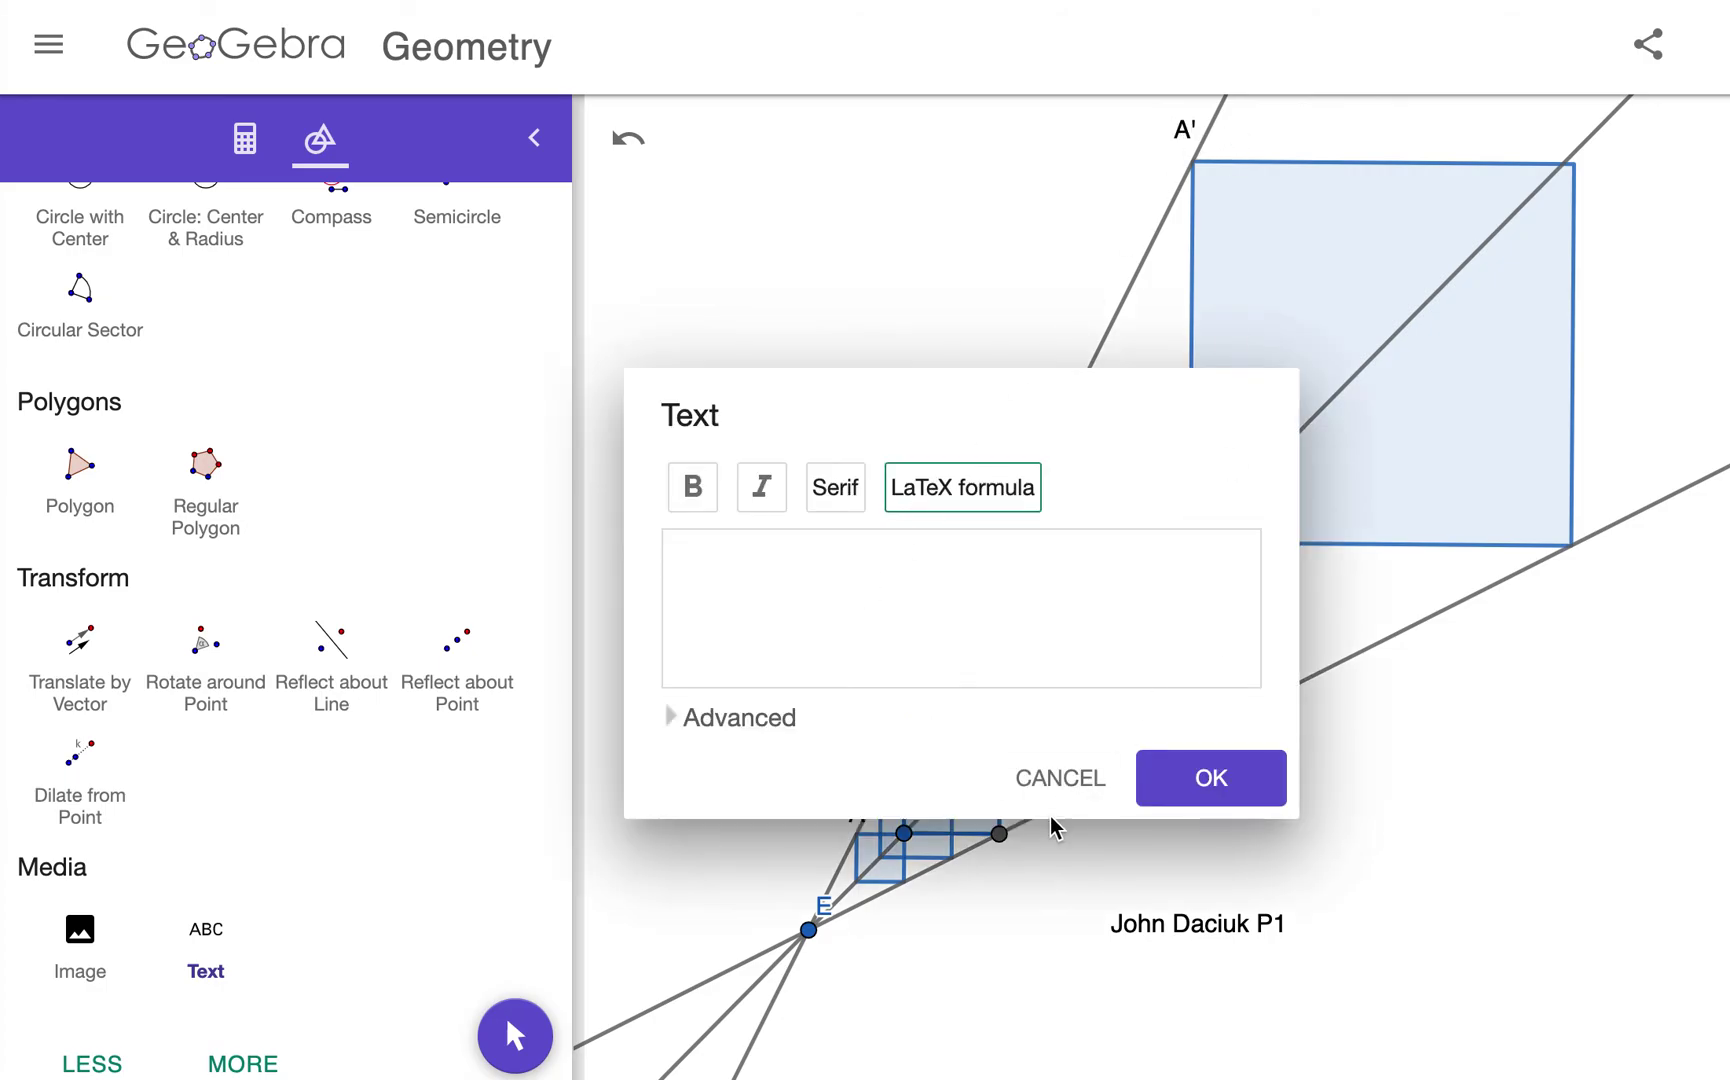
pyautogui.click(1070, 790)
pyautogui.click(1190, 141)
pyautogui.click(1033, 777)
# Step: With the Move tool, open the large copy's A' label for editing to extend it to A'''
pyautogui.scroll(10, 305, 415)
pyautogui.click(88, 340)
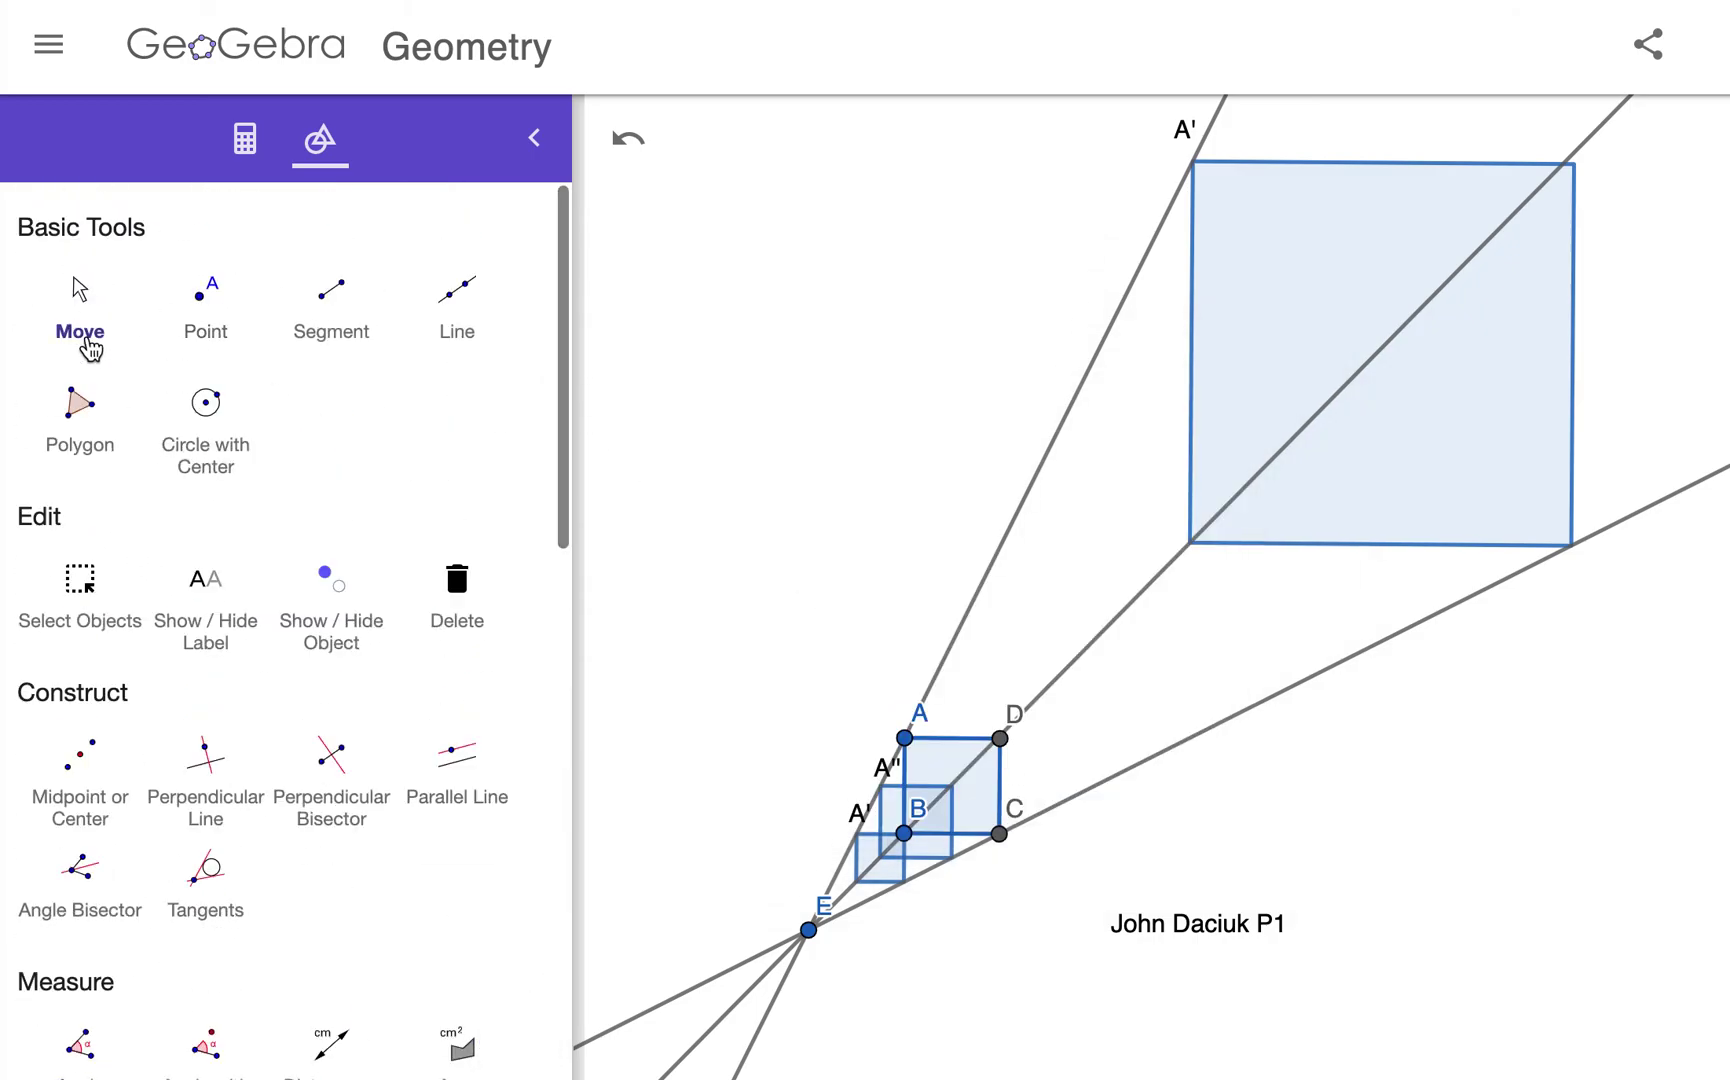
pyautogui.scroll(-3, 775, 139)
pyautogui.doubleClick(1080, 130)
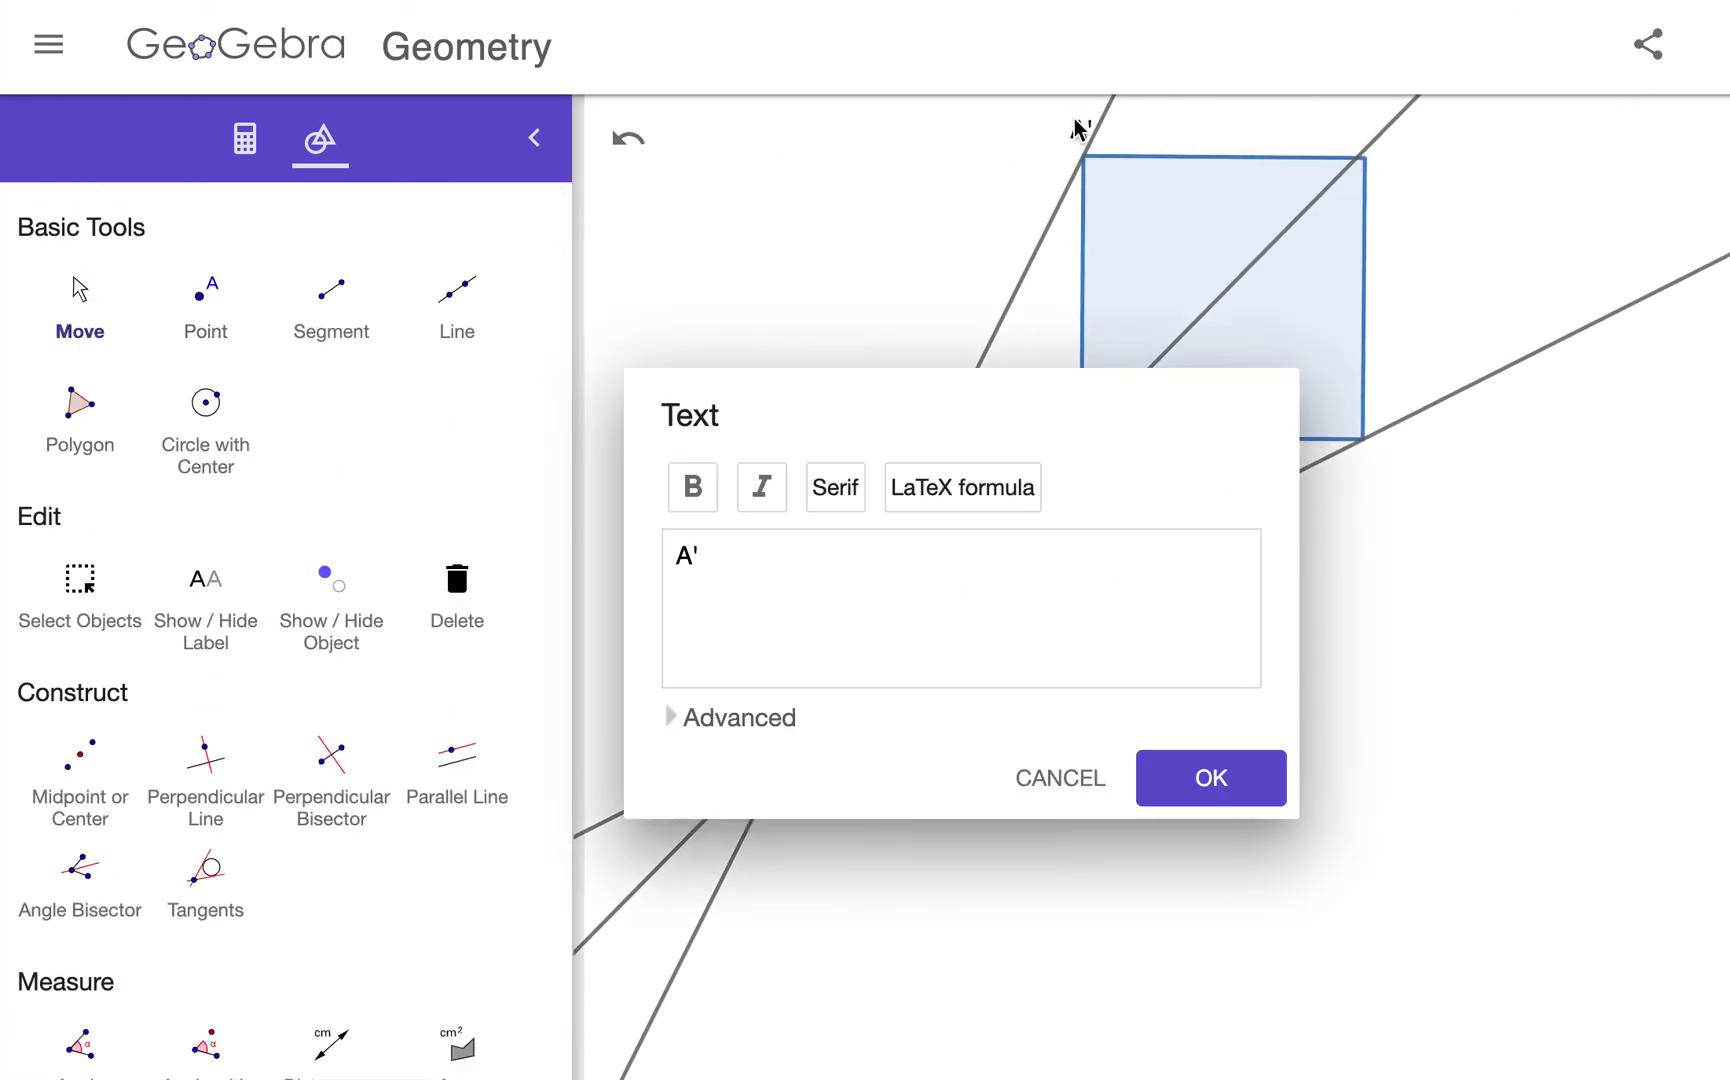
pyautogui.click(790, 561)
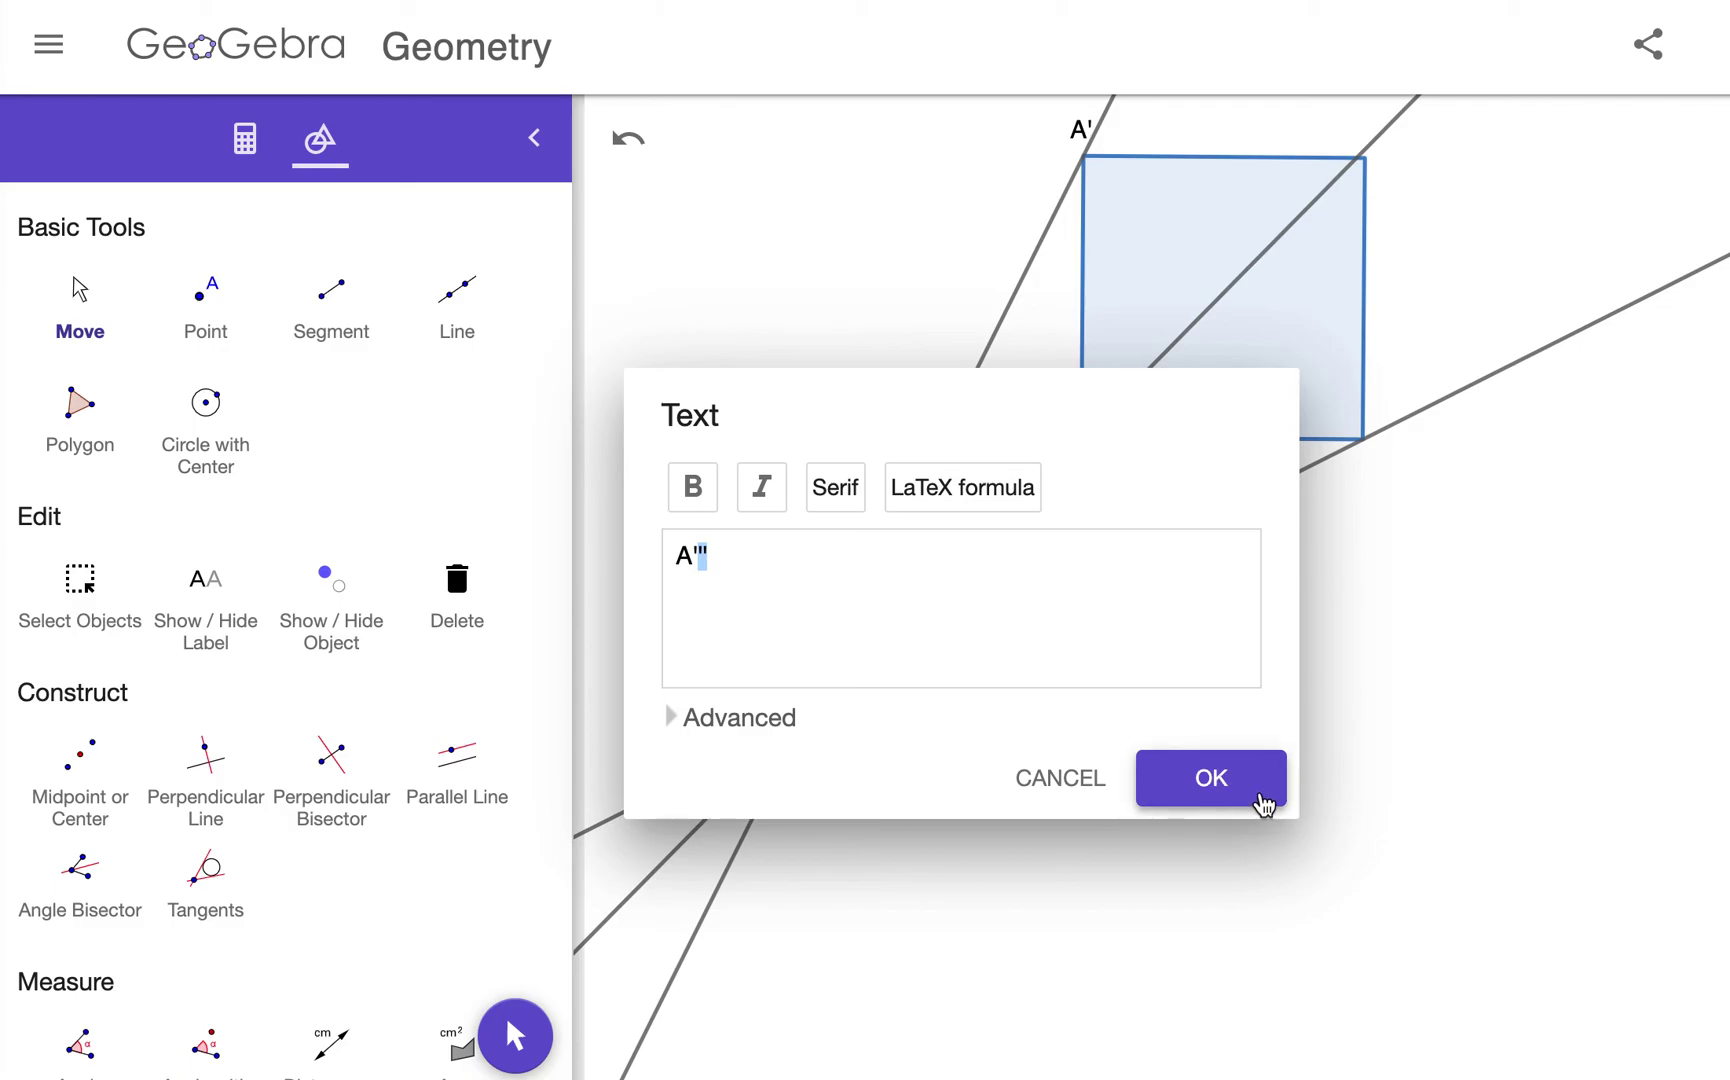
pyautogui.scroll(5, 1207, 714)
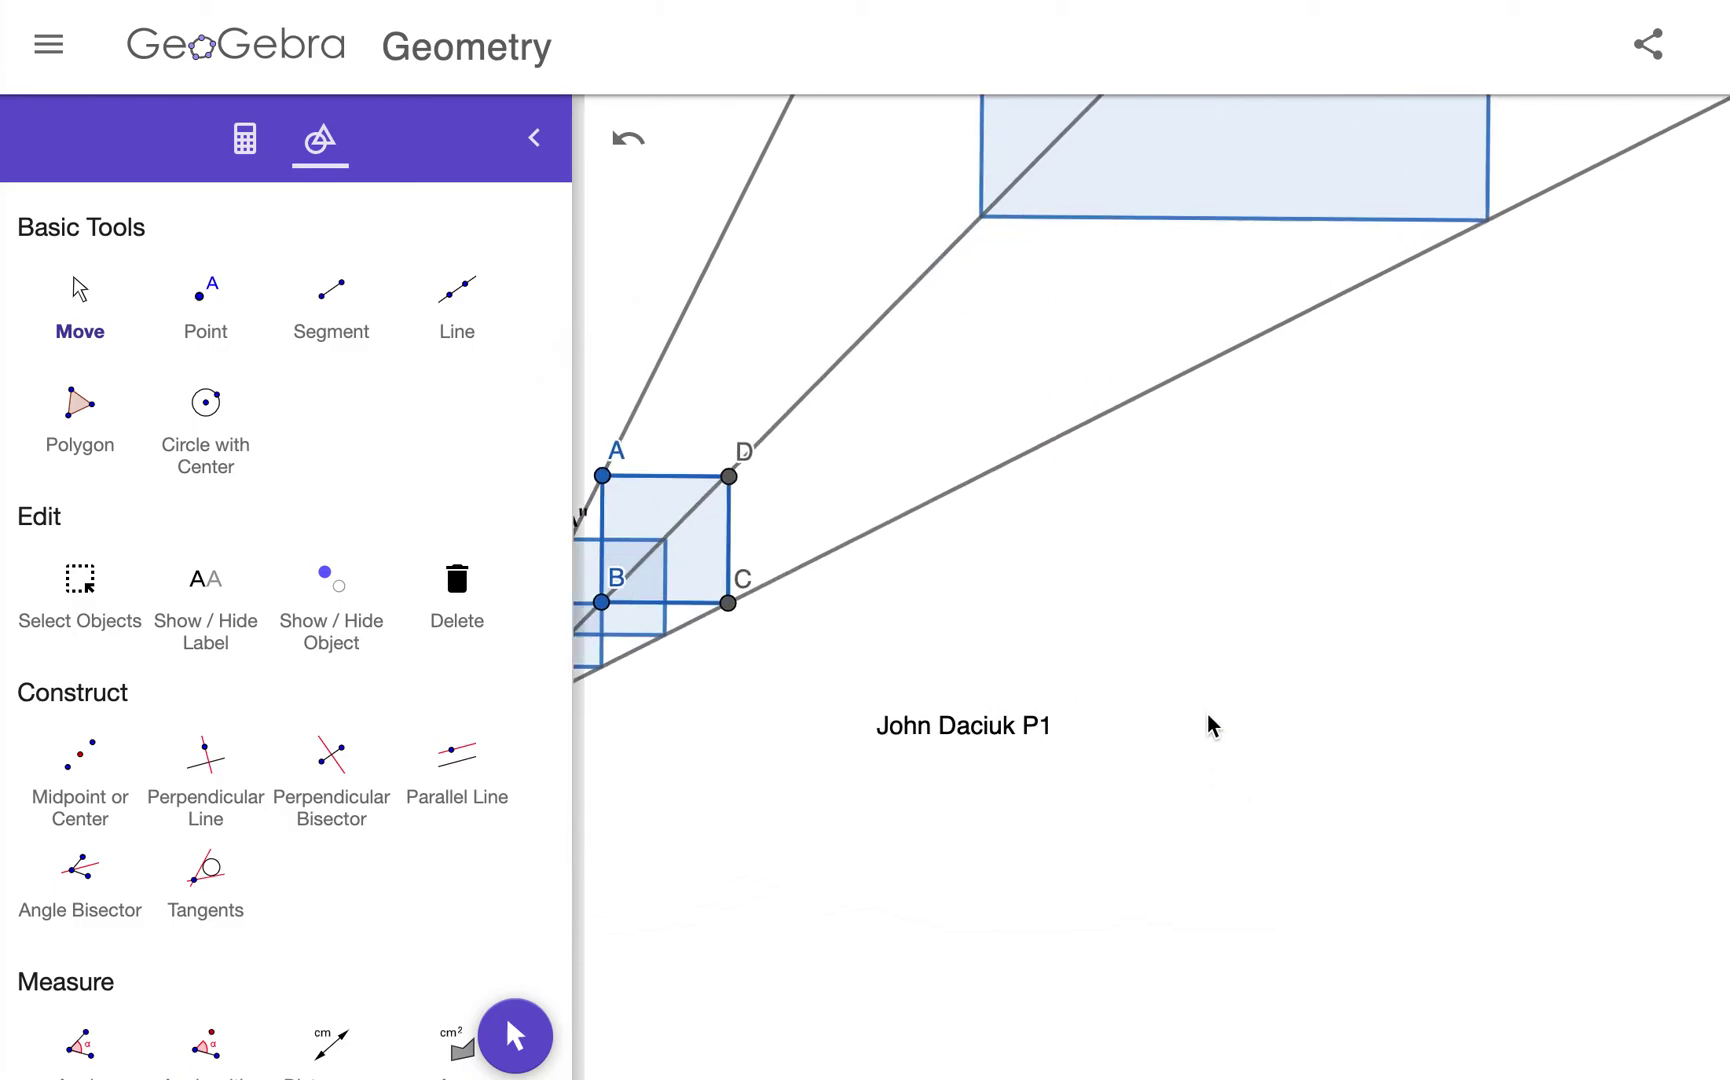
pyautogui.scroll(-2, 1207, 714)
pyautogui.scroll(-4, 1188, 776)
pyautogui.scroll(3, 1188, 776)
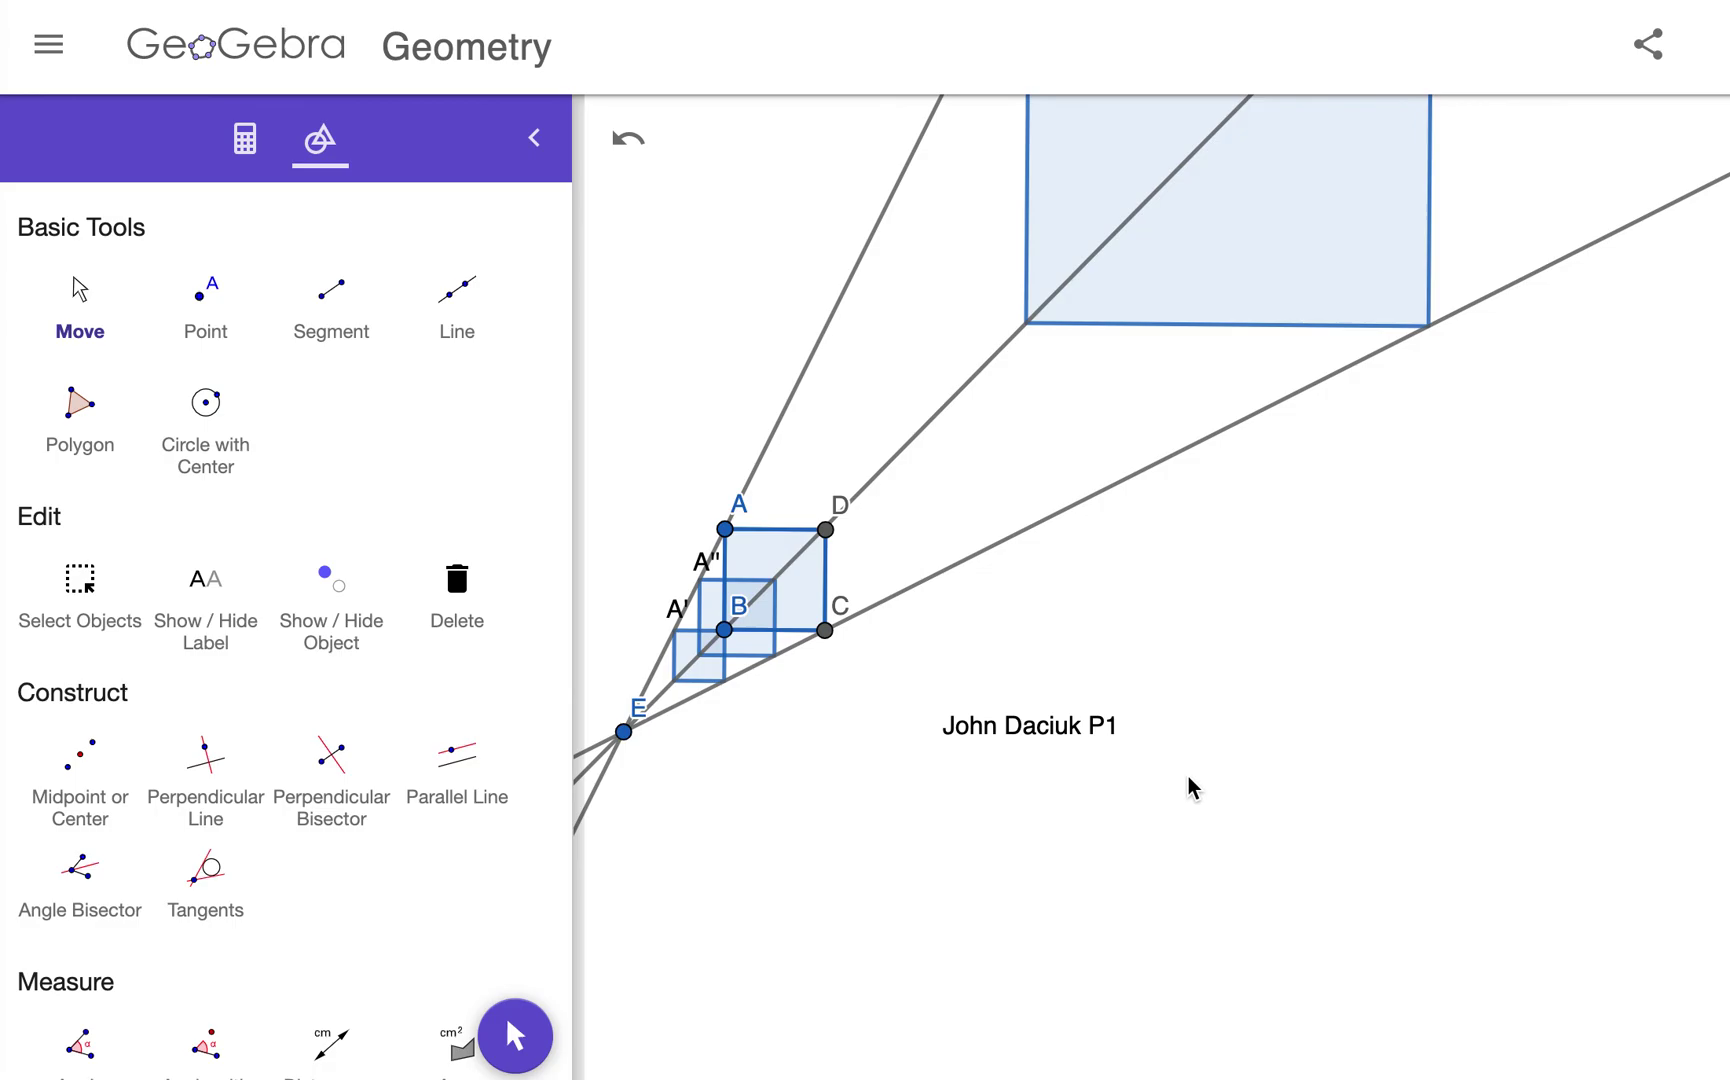
pyautogui.scroll(-5, 1188, 776)
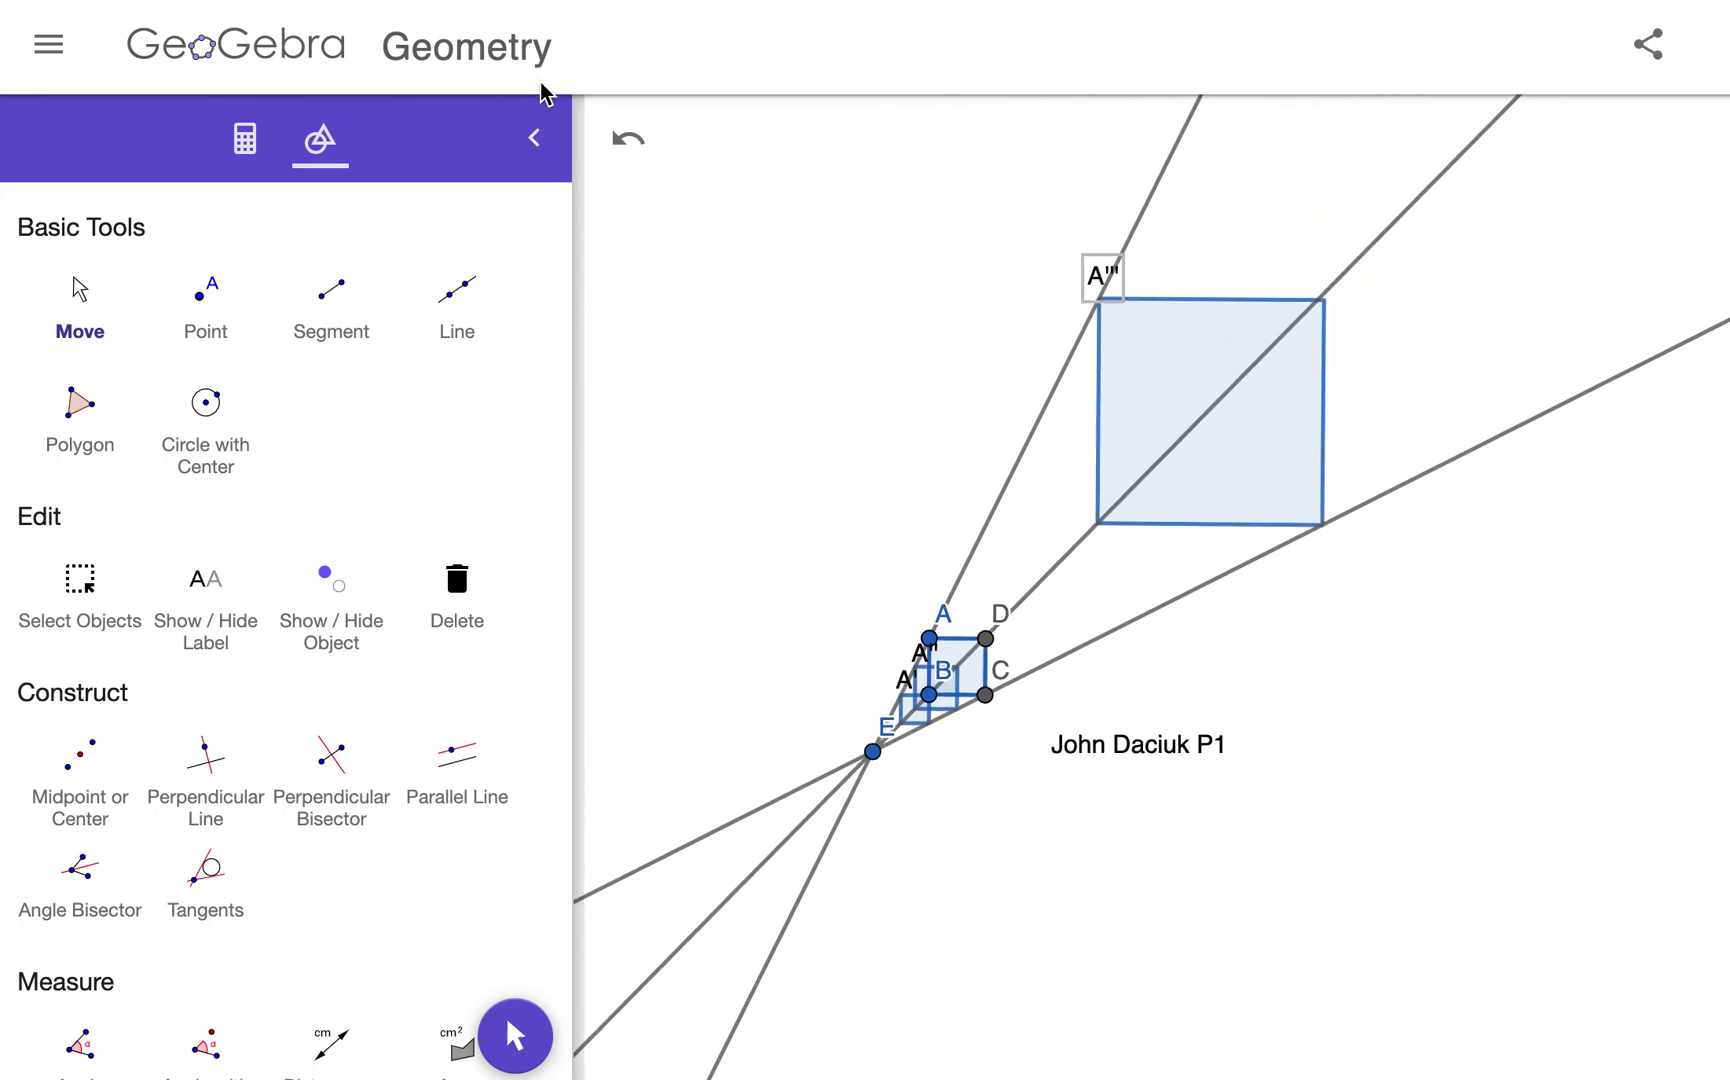